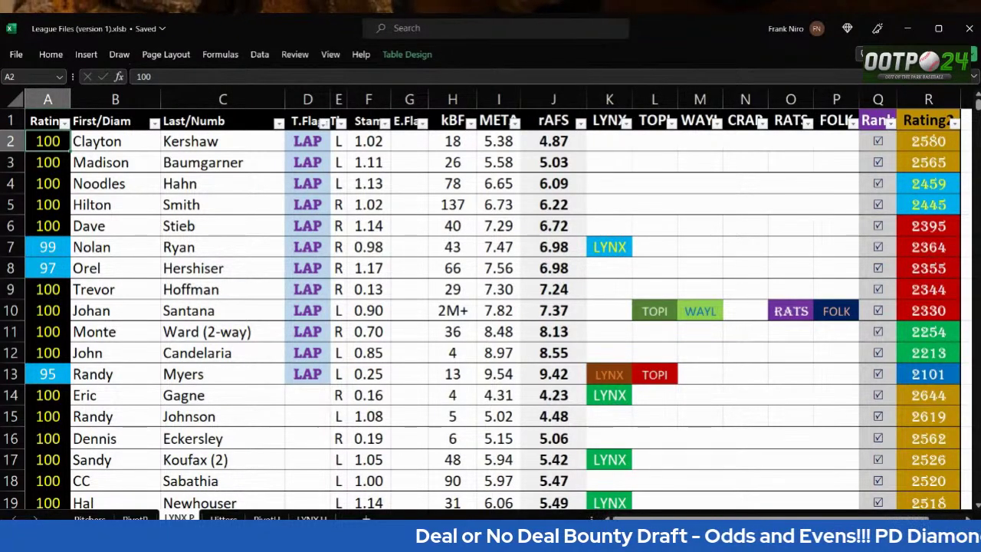
Look through the ranked pitcher list on the LYNX.P sheet and return to its first rows.
scroll(962, 429, down, 20)
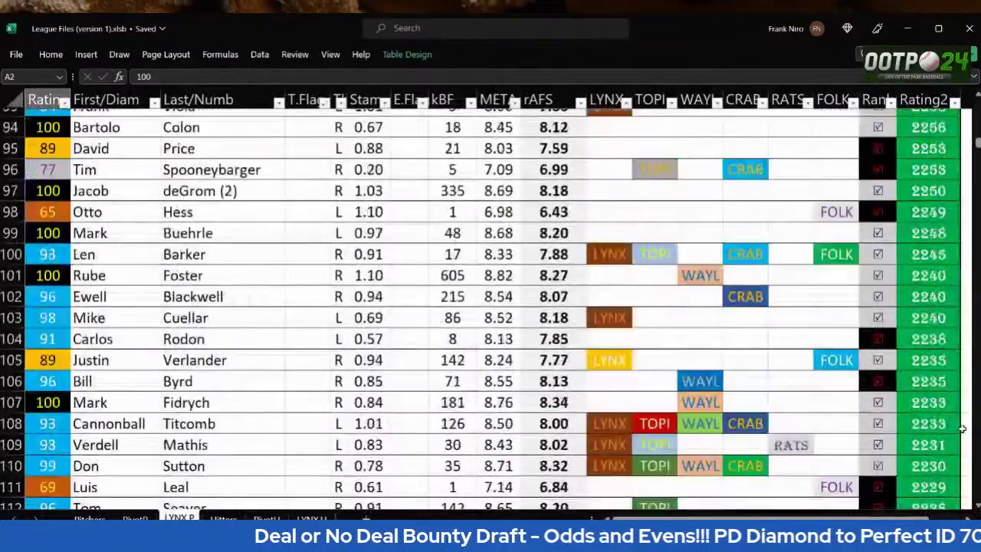
scroll(979, 165, up, 15)
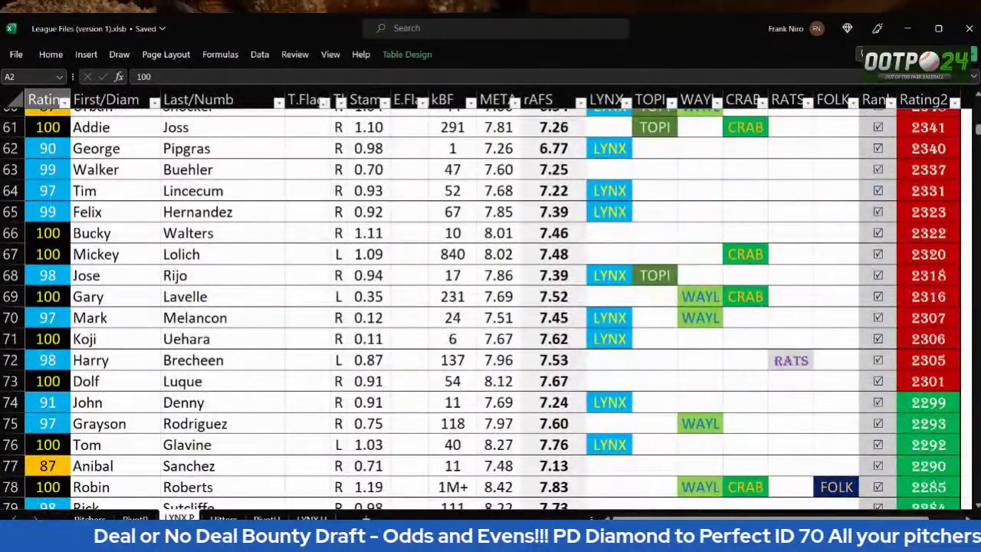
scroll(979, 165, up, 20)
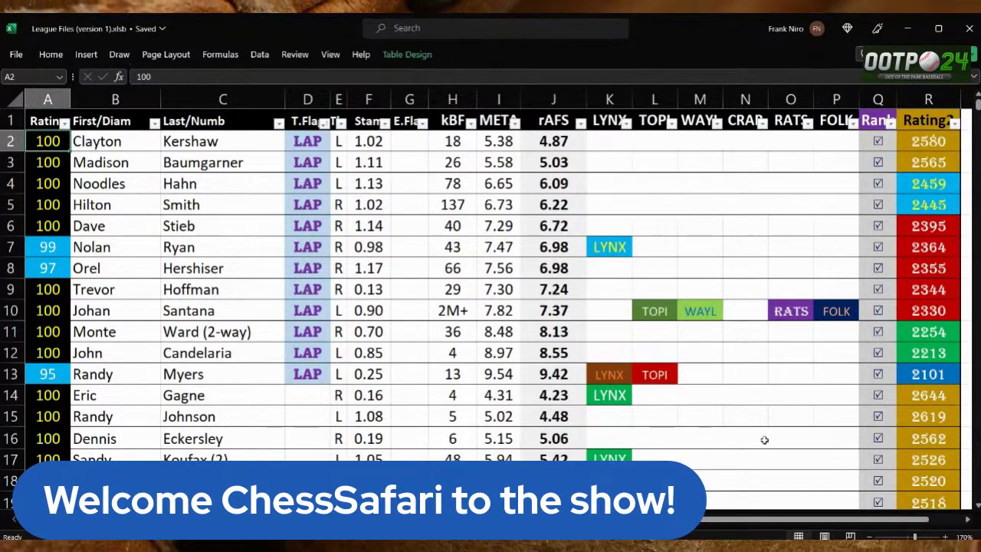
scroll(760, 440, down, 5)
scroll(760, 445, up, 1)
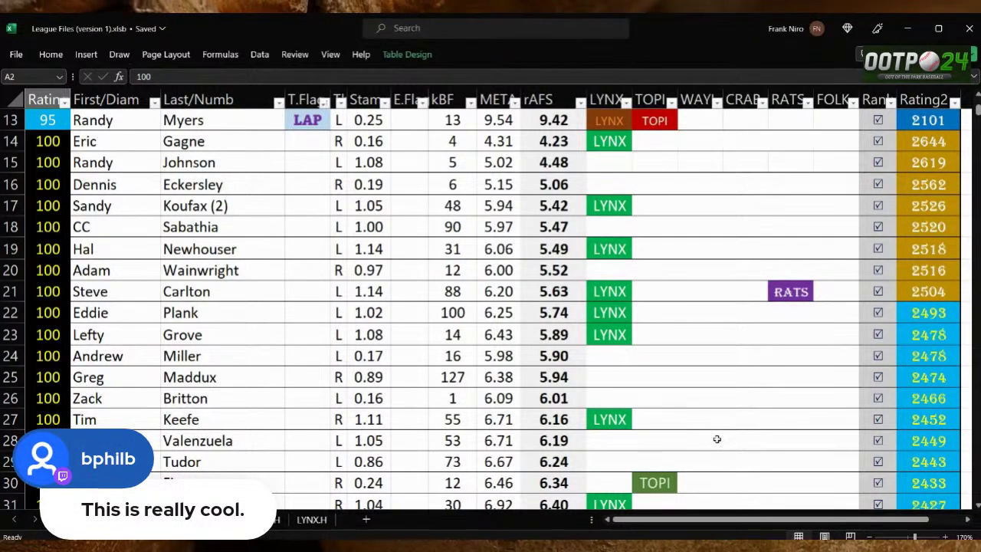
scroll(729, 433, up, 4)
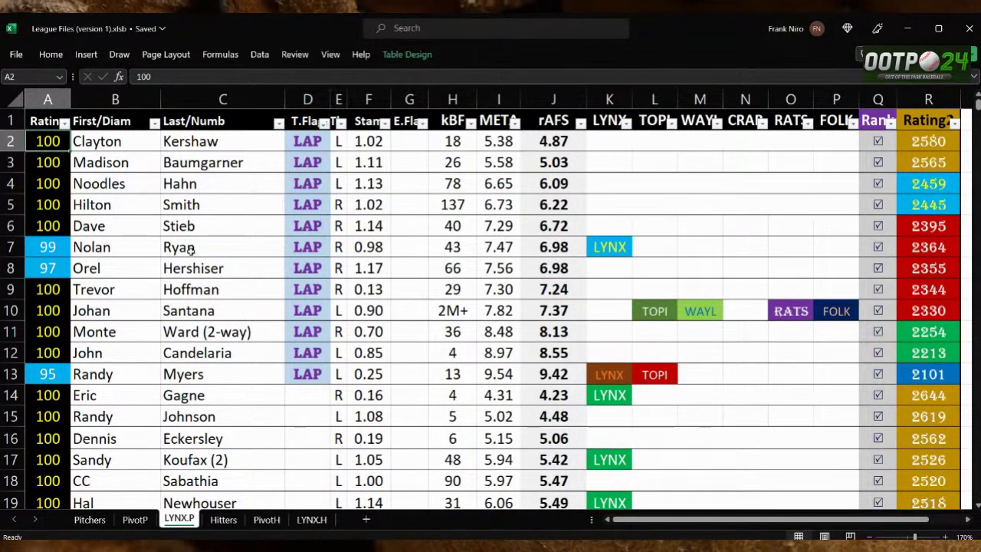
Compare Clayton Kershaw's entries in the PivotP pivot table with his row on the LYNX.P sheet.
click(136, 520)
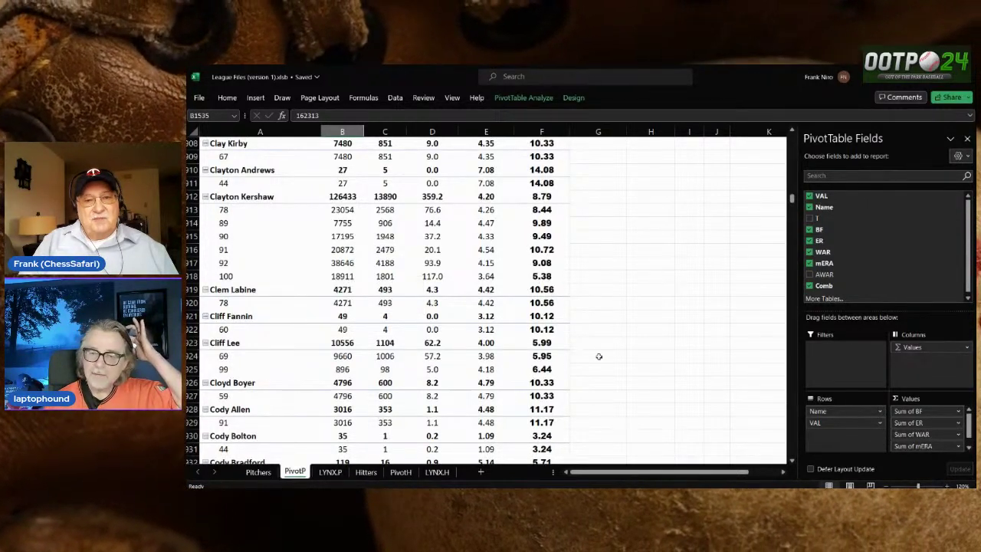
click(332, 472)
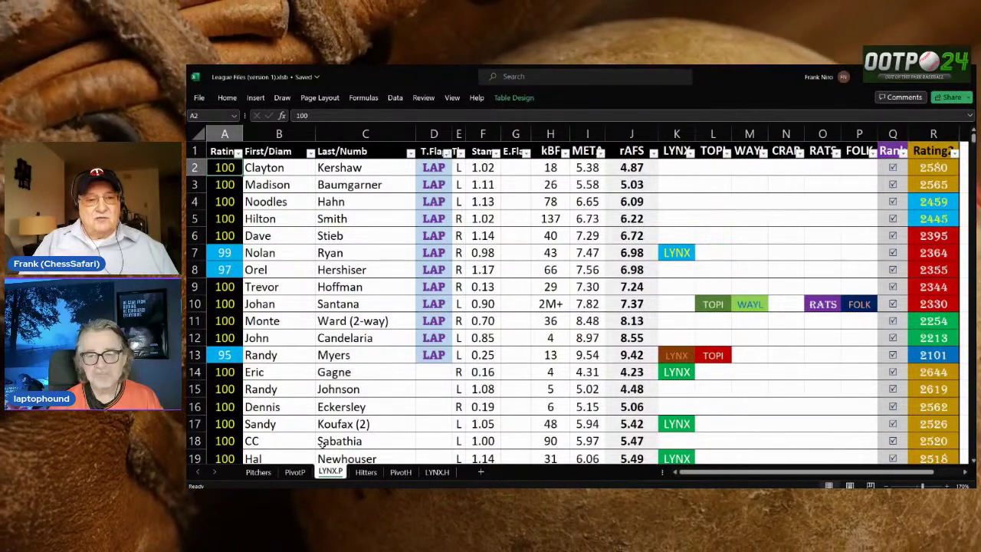
key(ctrl+Page_Up)
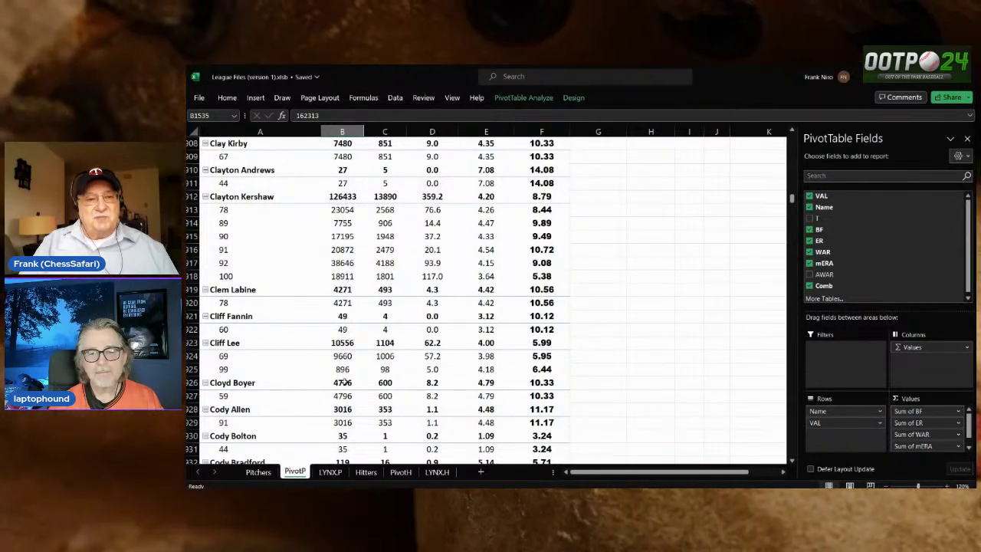
Examine Clayton Kershaw's individual 100-rated records on the Pitchers sheet.
click(260, 472)
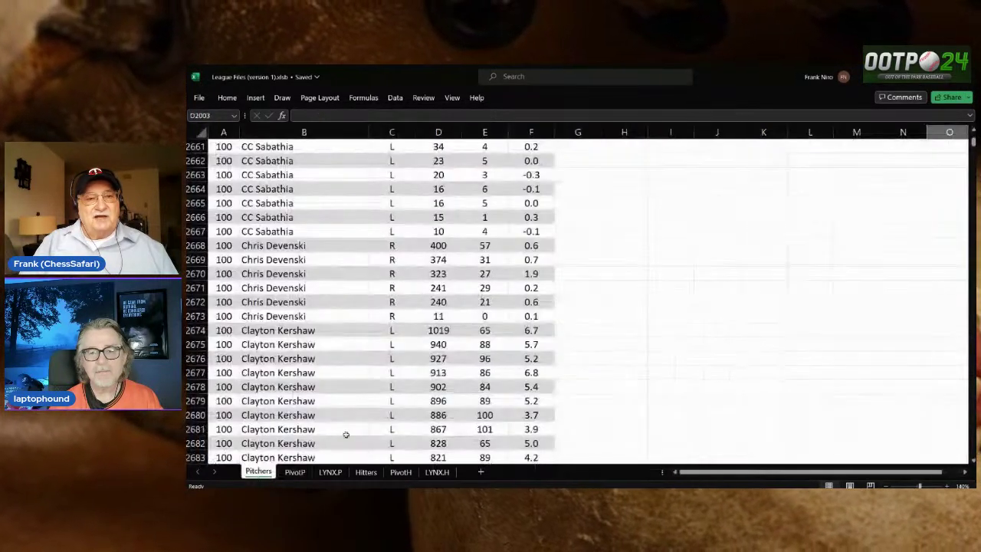
scroll(387, 415, down, 5)
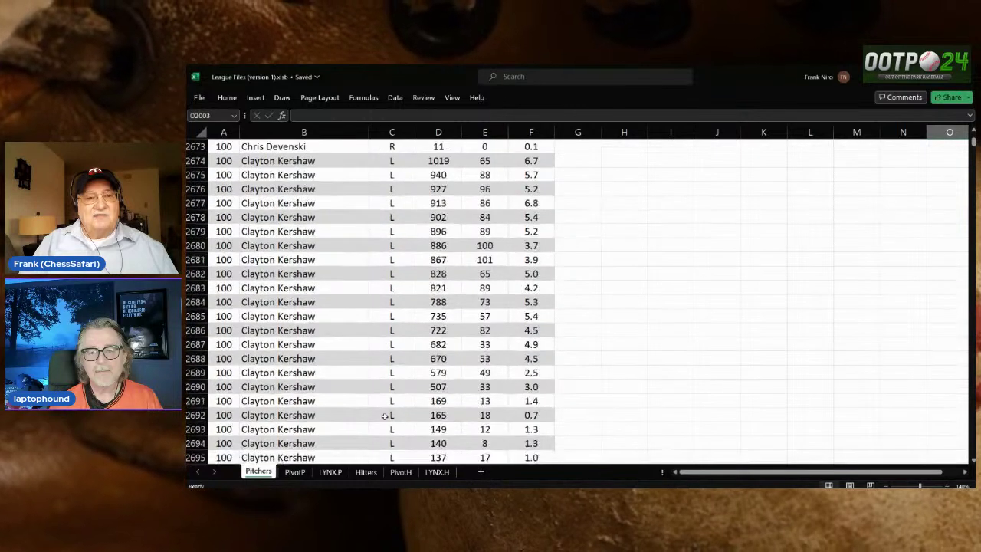
scroll(384, 417, up, 1)
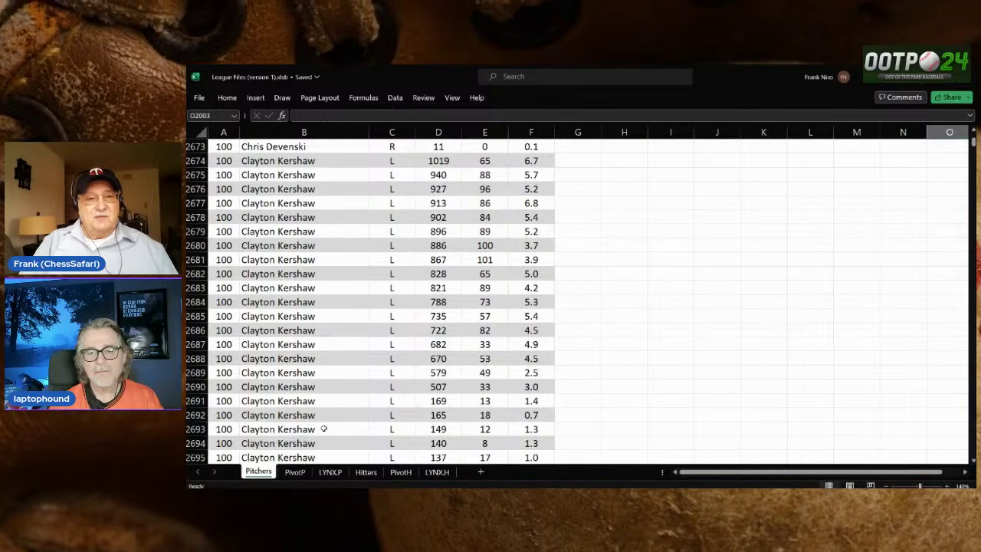
scroll(323, 430, down, 1)
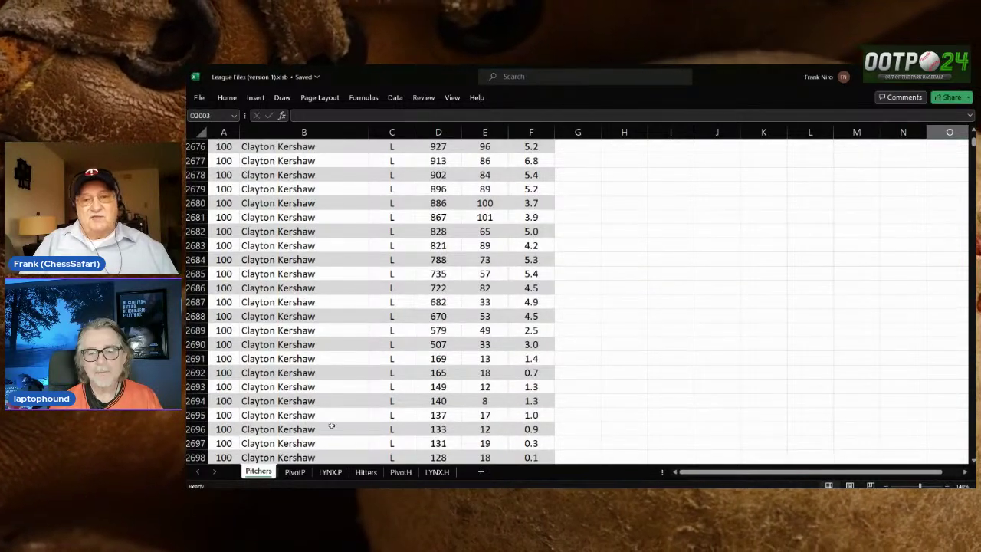
scroll(363, 410, up, 6)
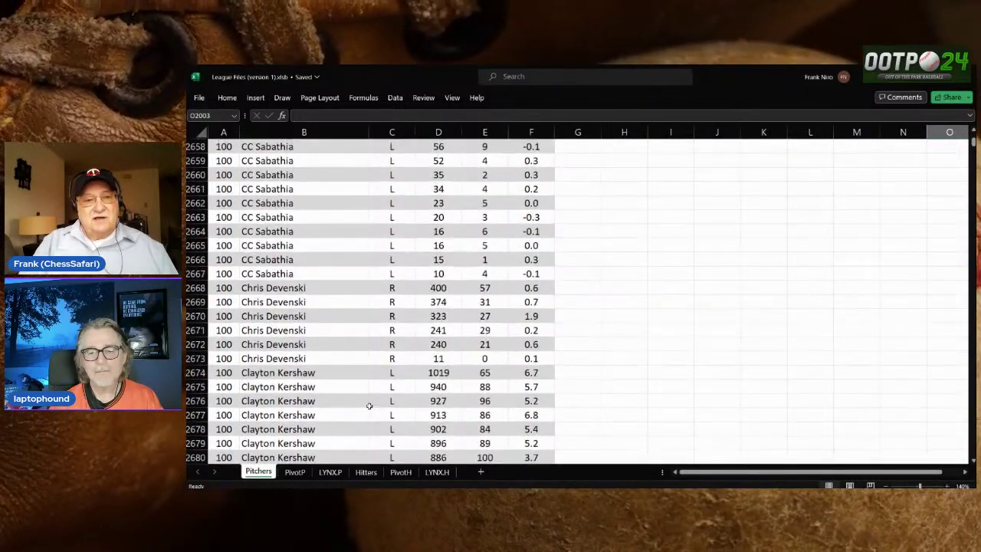
Revisit PivotP, inspect the rAFS formula in J2 on LYNX.P, and look over the upper part of its pitcher list.
click(296, 471)
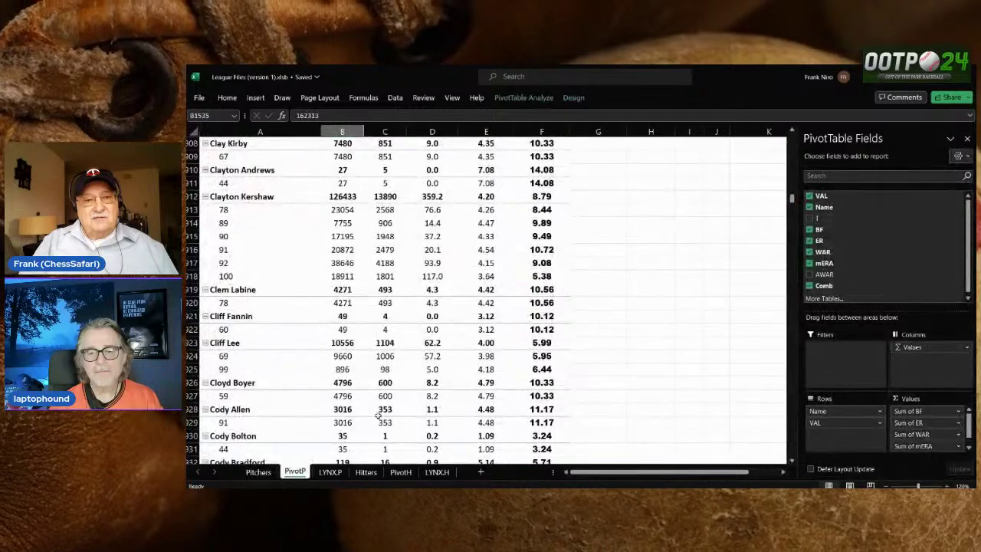
key(ctrl+Page_Down)
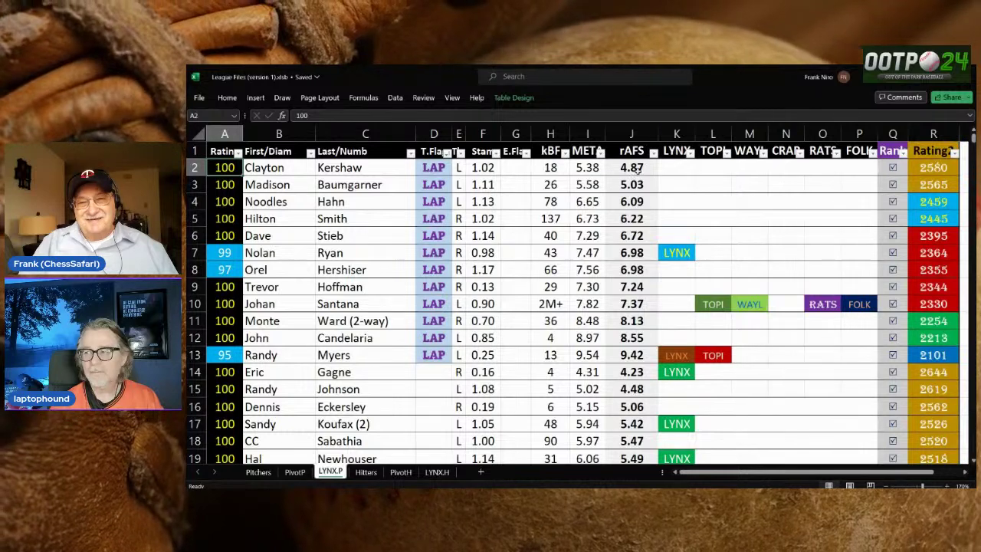
click(649, 169)
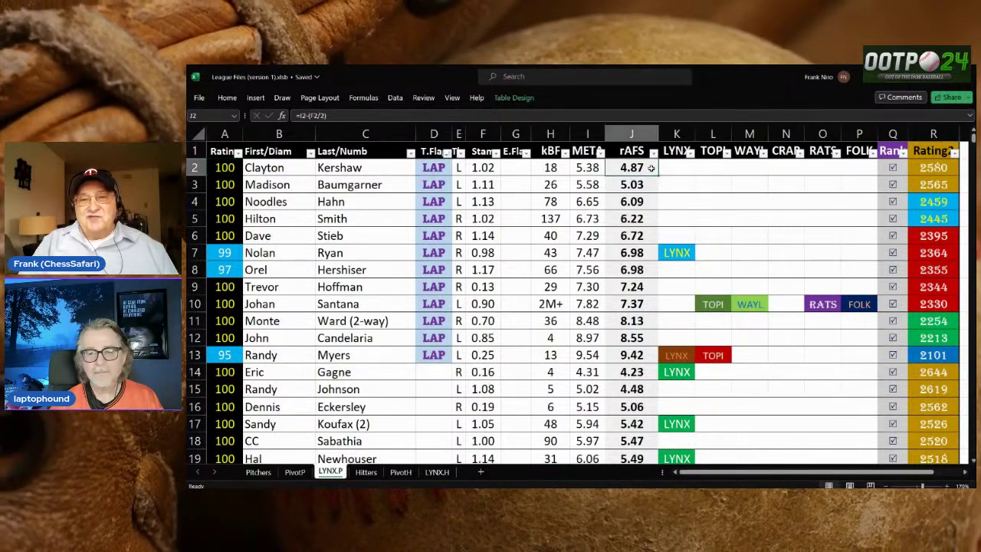
click(698, 180)
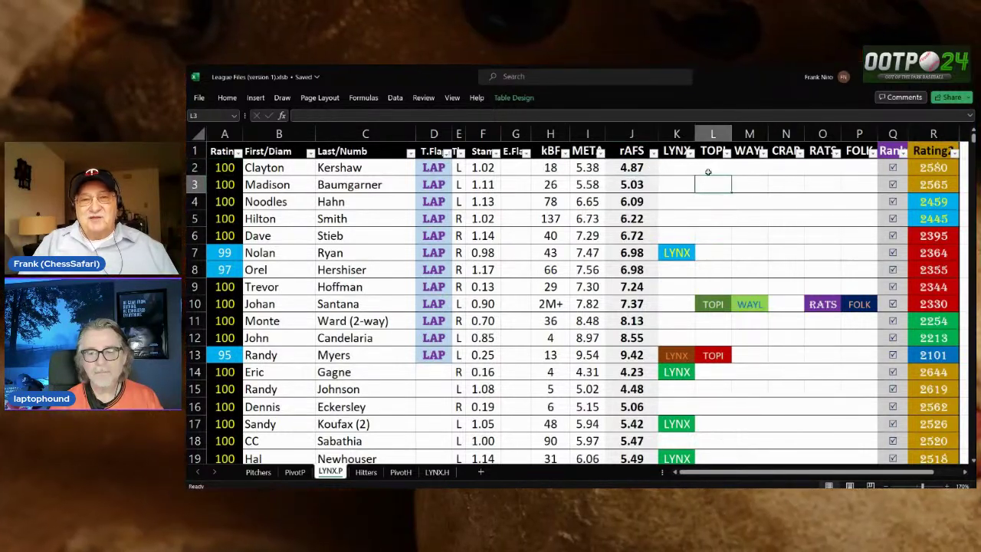
click(644, 170)
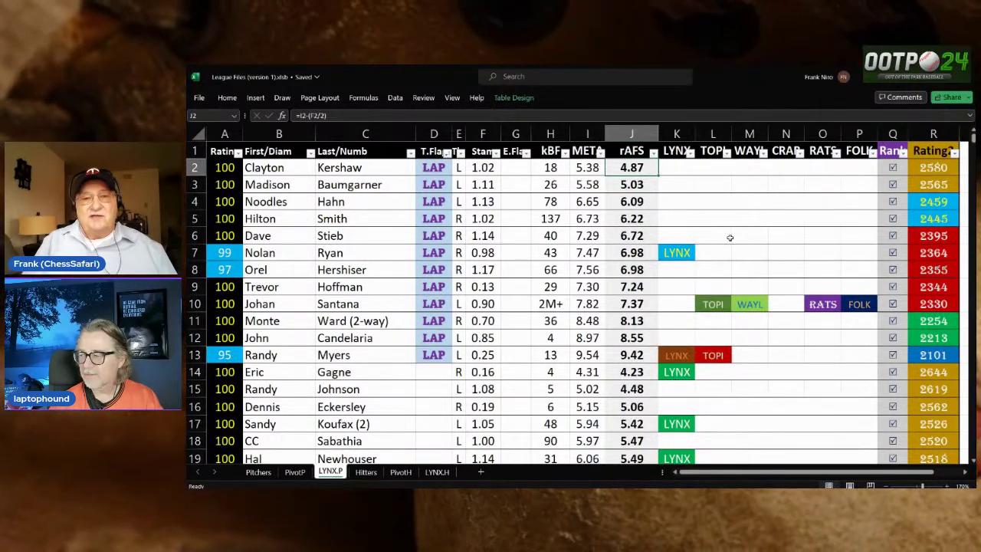
scroll(788, 187, down, 5)
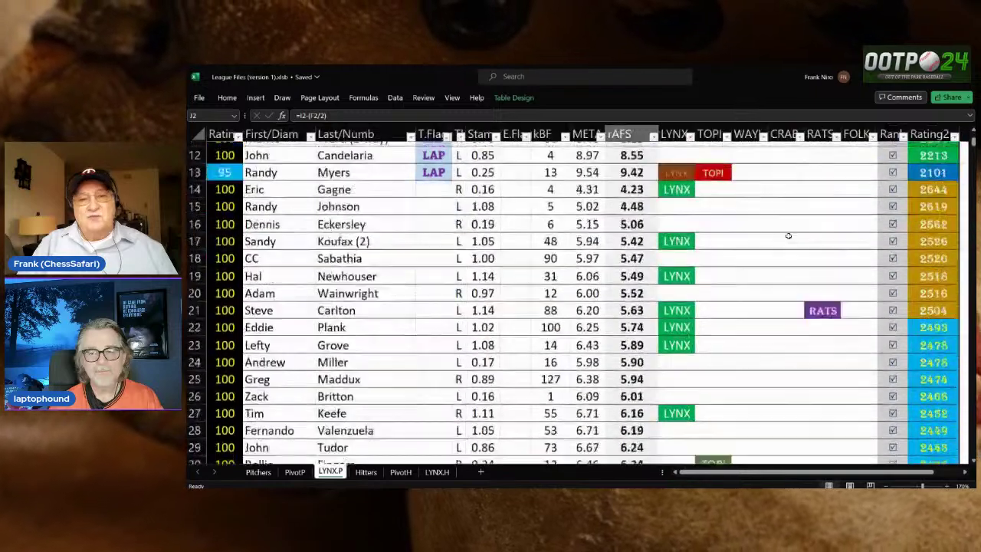
scroll(788, 236, down, 1)
scroll(788, 237, up, 6)
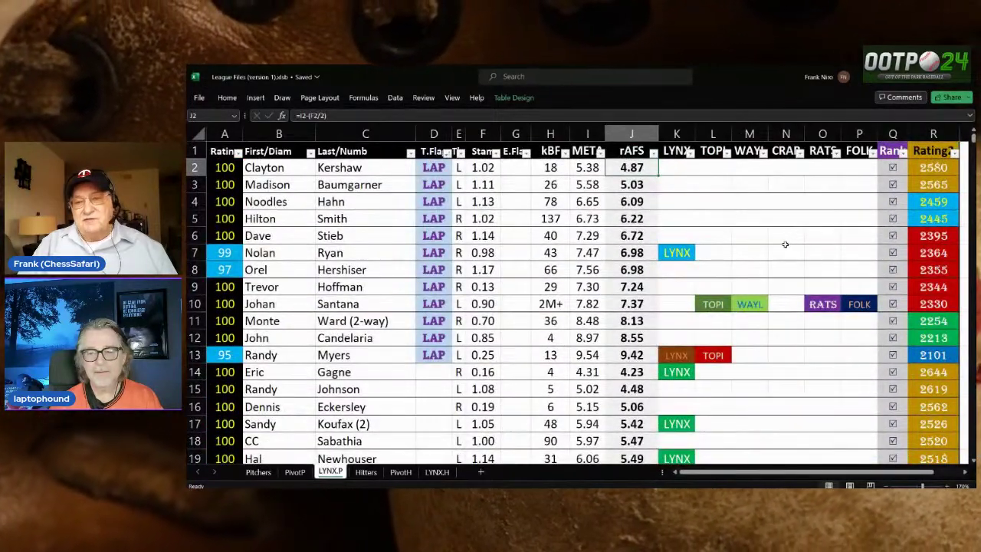
scroll(773, 268, down, 3)
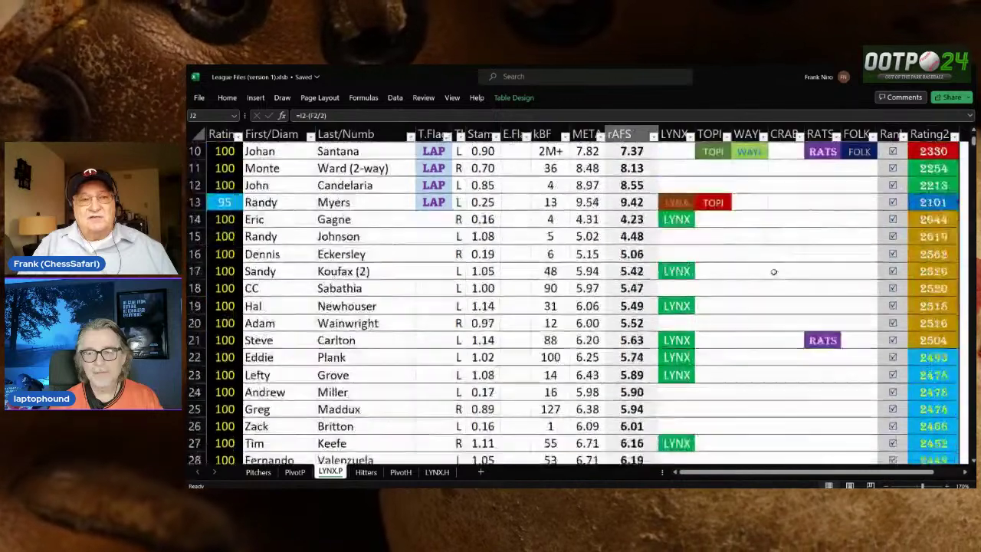
scroll(774, 270, up, 3)
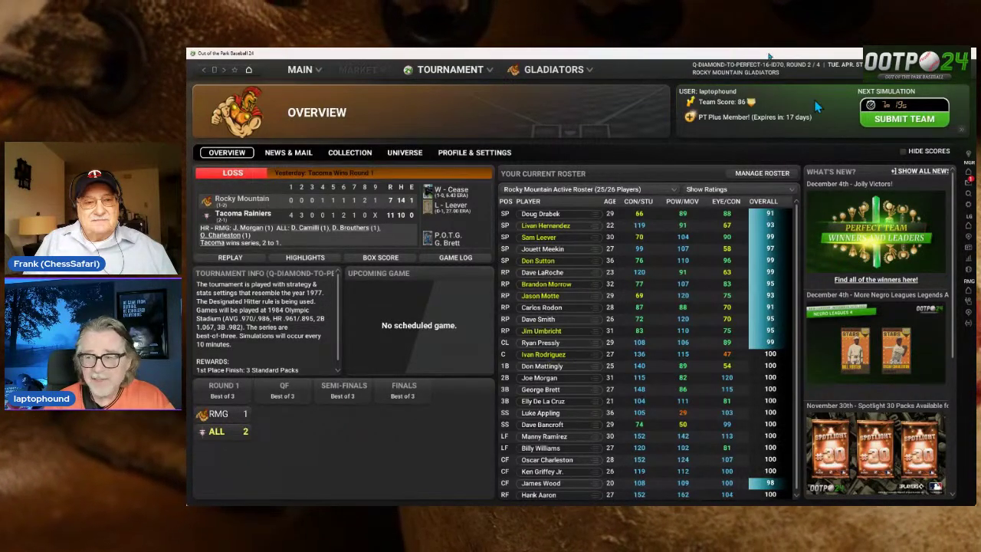
In Out of the Park Baseball 24, view the tournament tree, check the Tacoma Rainiers' team page, and return to the tree.
click(967, 244)
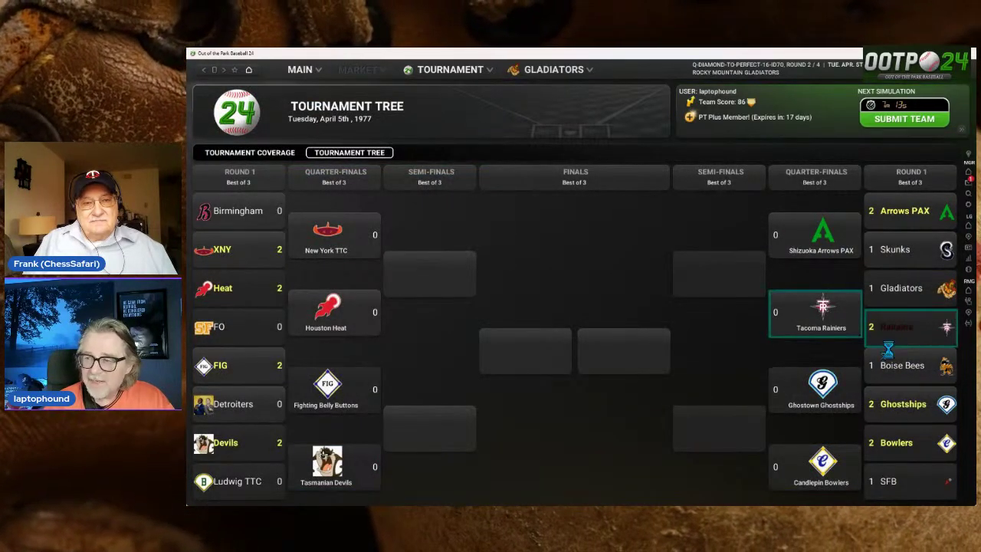
click(821, 310)
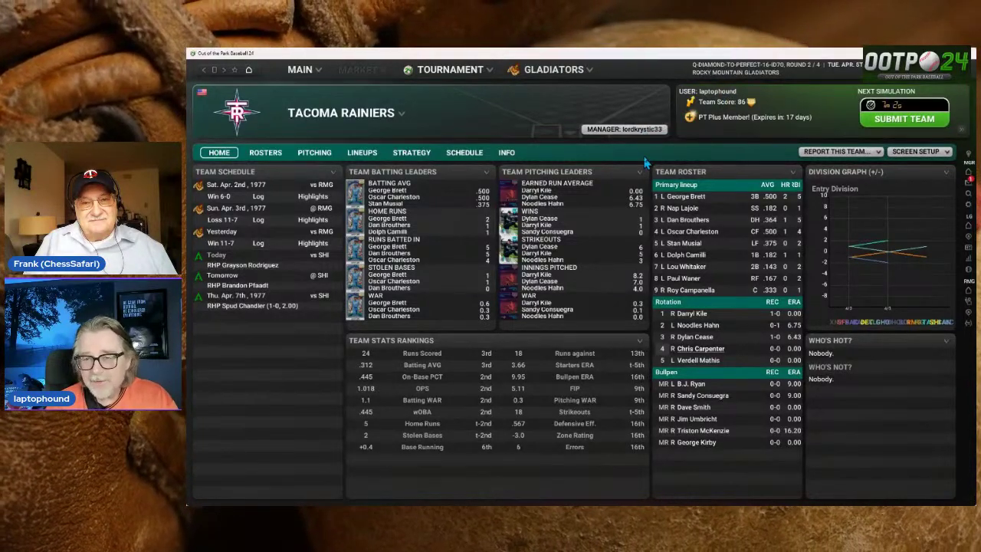
click(204, 70)
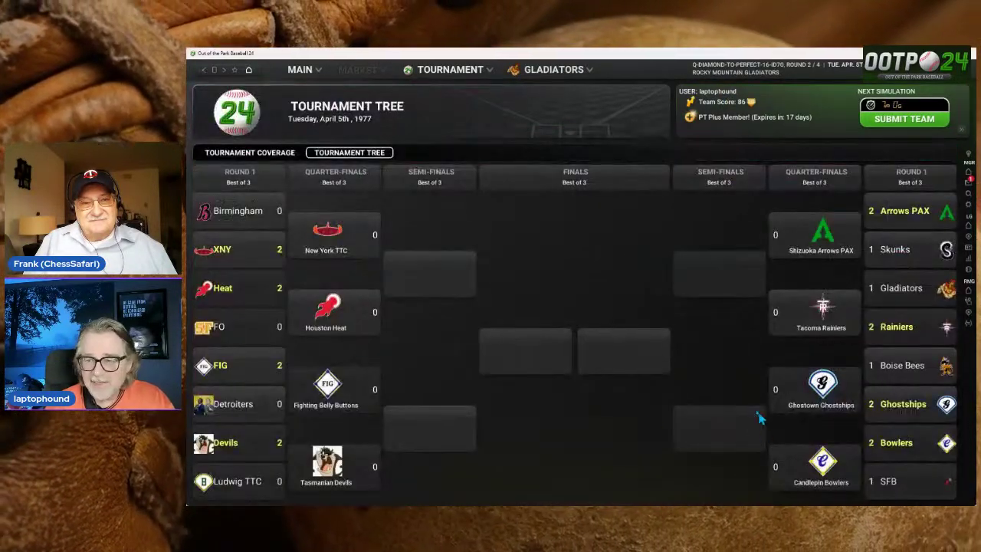
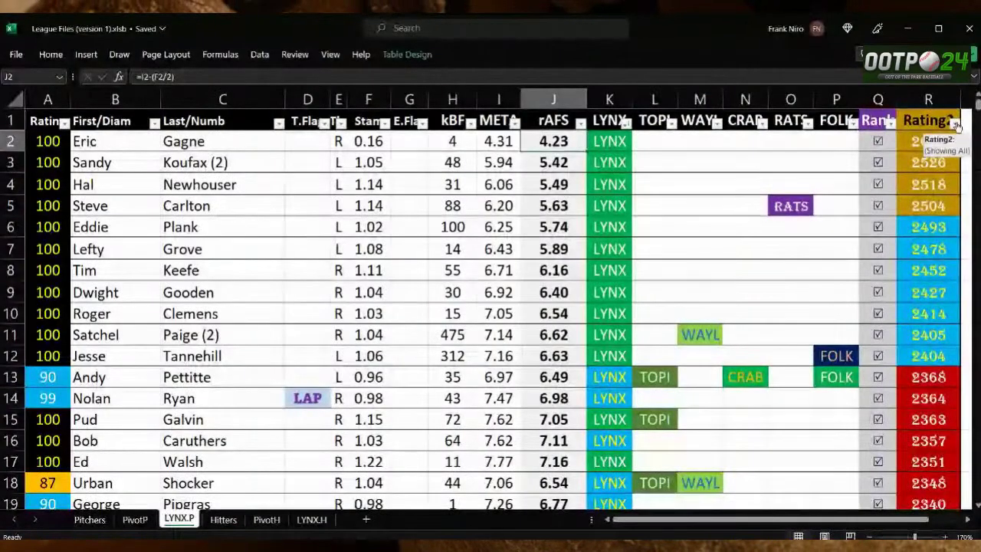
In the Excel LYNX.P sheet, sort the pitchers by Rating2 from largest to smallest, and group the LAP entries first by sorting T.Flag A to Z.
click(954, 122)
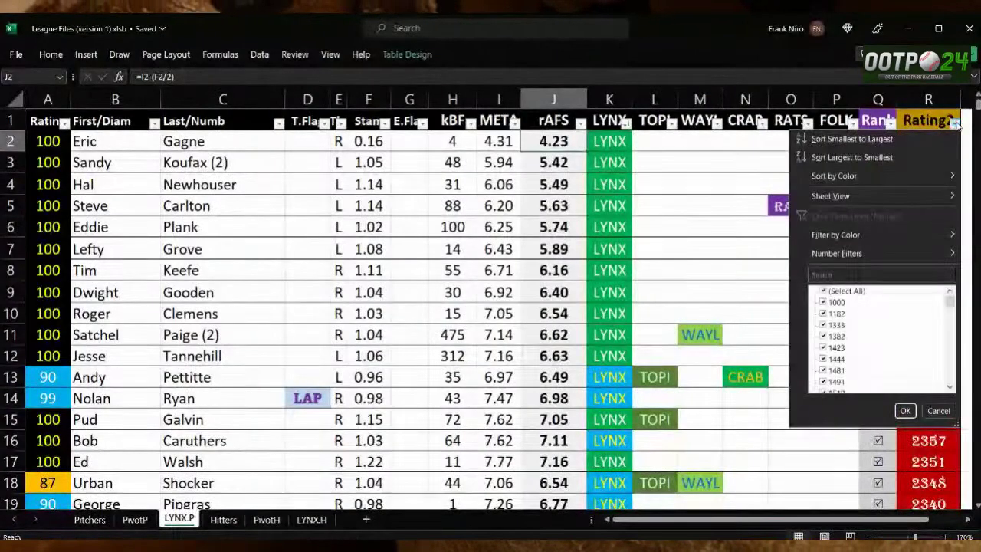
click(910, 157)
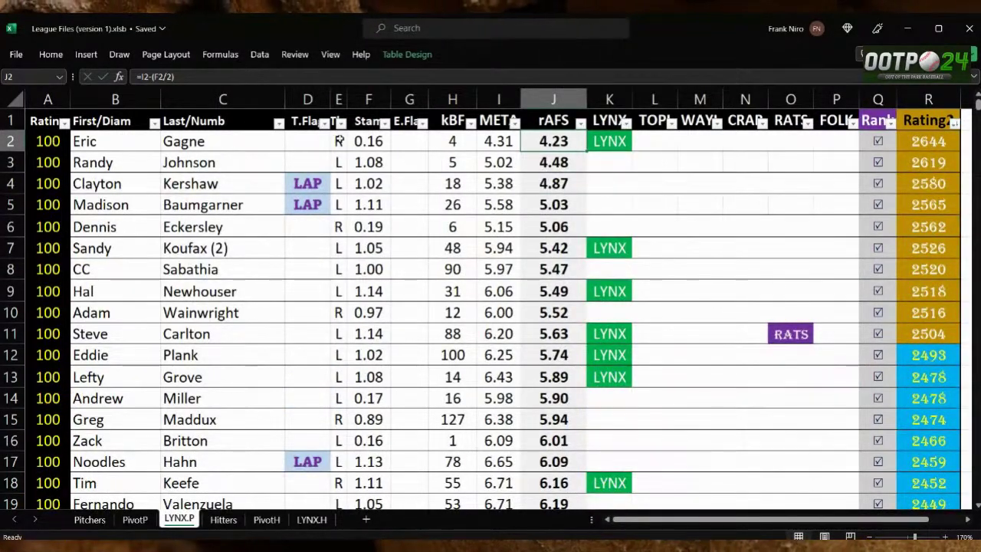
click(329, 135)
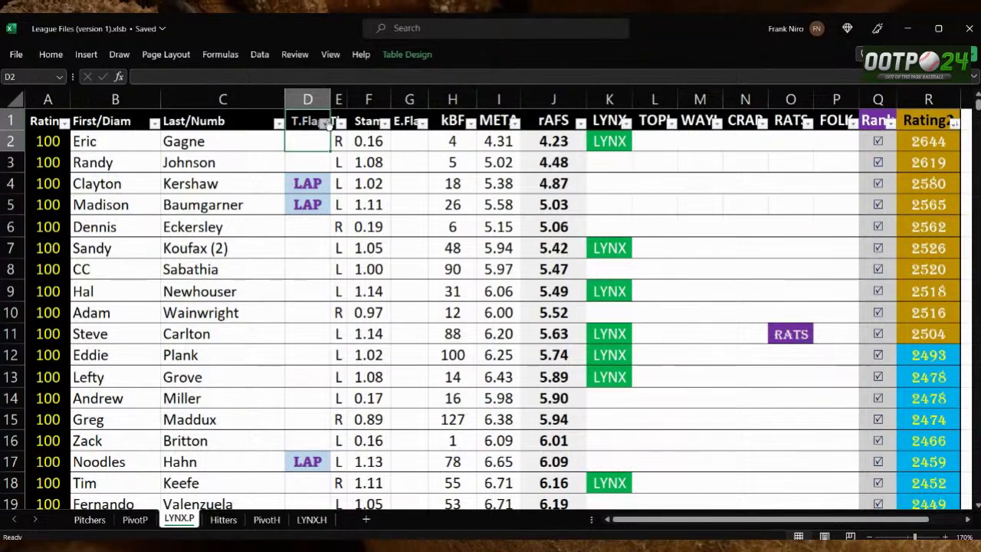
click(325, 124)
click(300, 140)
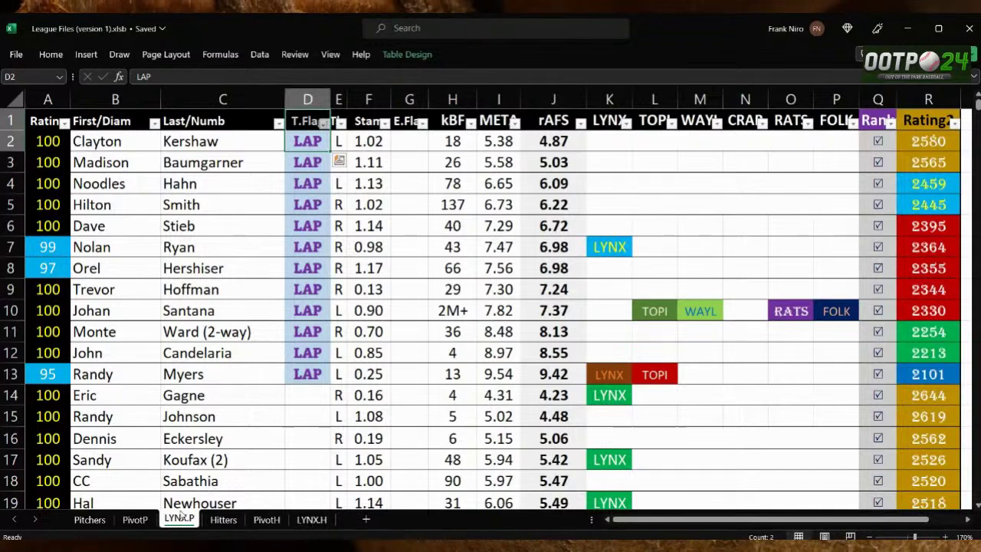
Look over the LAP-flagged pitchers and sort the list by Last/Numb from A to Z.
scroll(283, 429, down, 2)
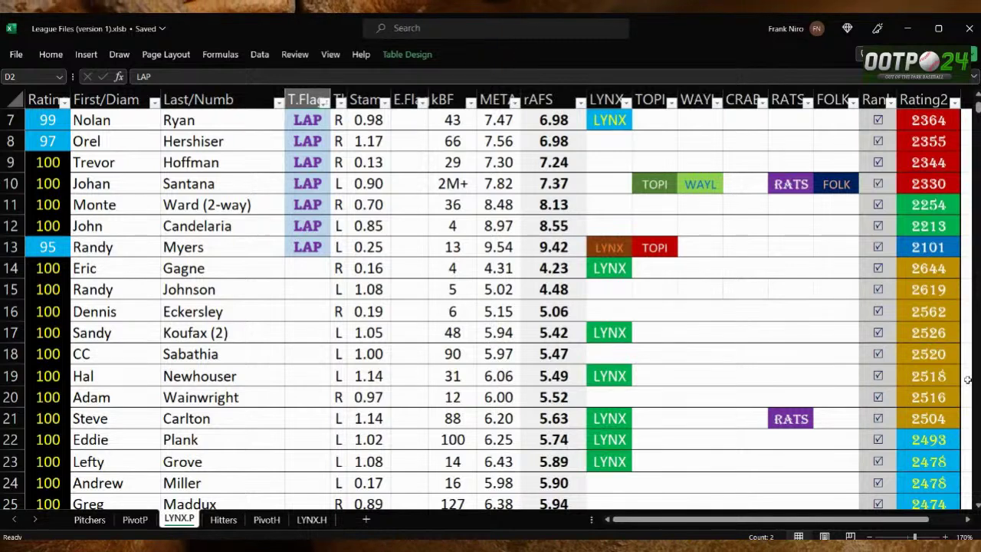
scroll(859, 387, up, 2)
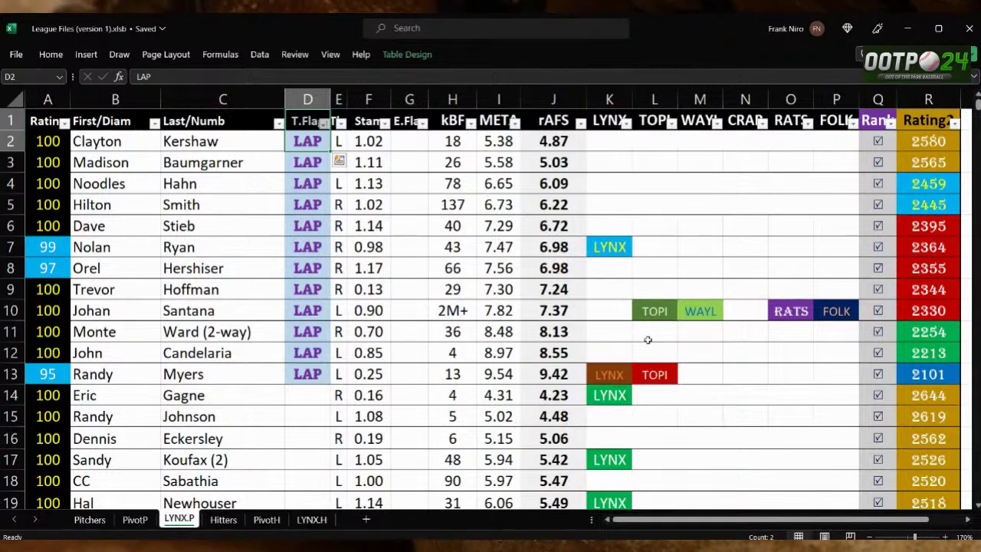
scroll(647, 340, down, 1)
scroll(647, 339, down, 1)
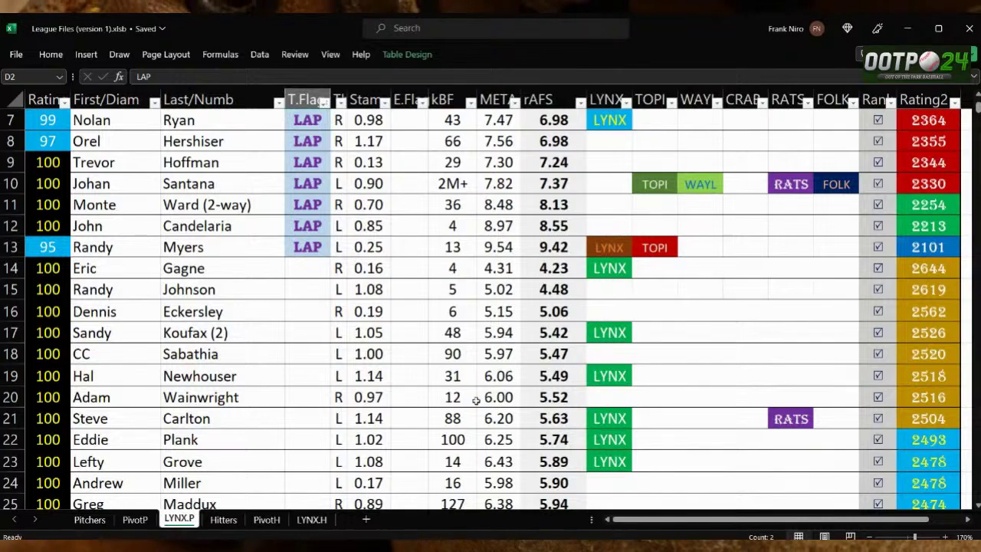
scroll(475, 399, up, 1)
scroll(475, 399, down, 3)
scroll(479, 398, up, 4)
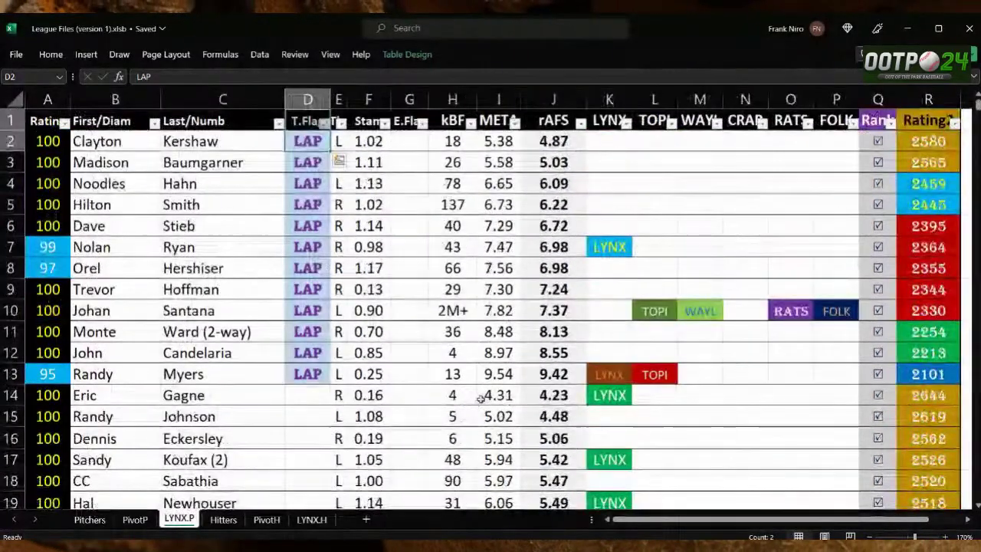
click(277, 123)
click(246, 140)
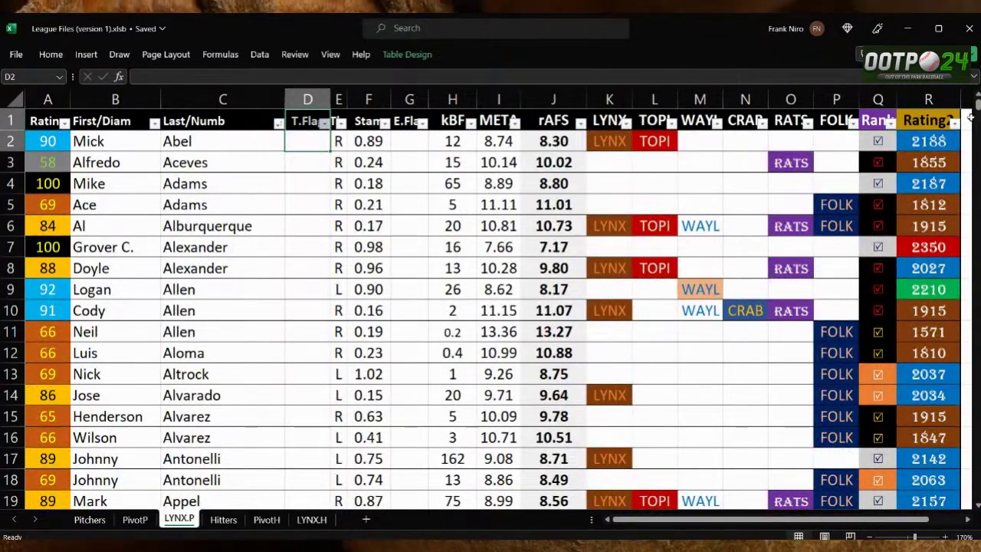
Look over the alphabetical LYNX.P pitcher list around the surnames starting with G, and return to the first row.
drag(976, 112, 978, 219)
scroll(705, 252, up, 2)
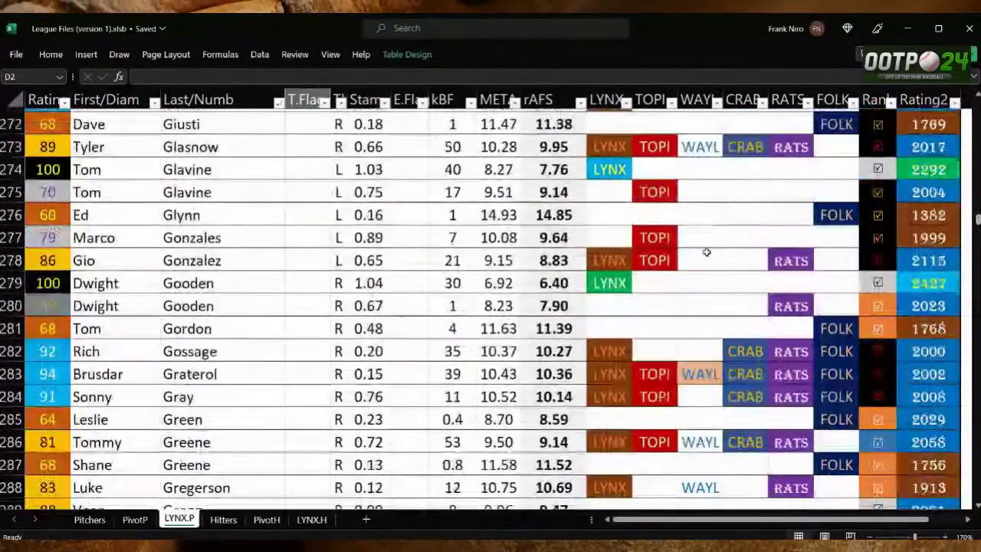
scroll(701, 264, down, 6)
scroll(701, 265, up, 4)
scroll(689, 245, up, 2)
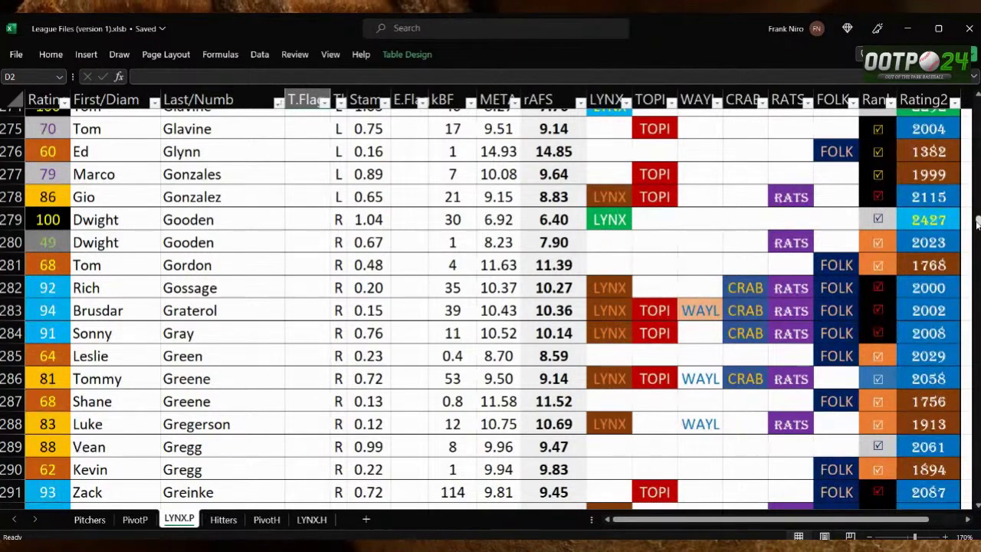
drag(978, 222, 969, 99)
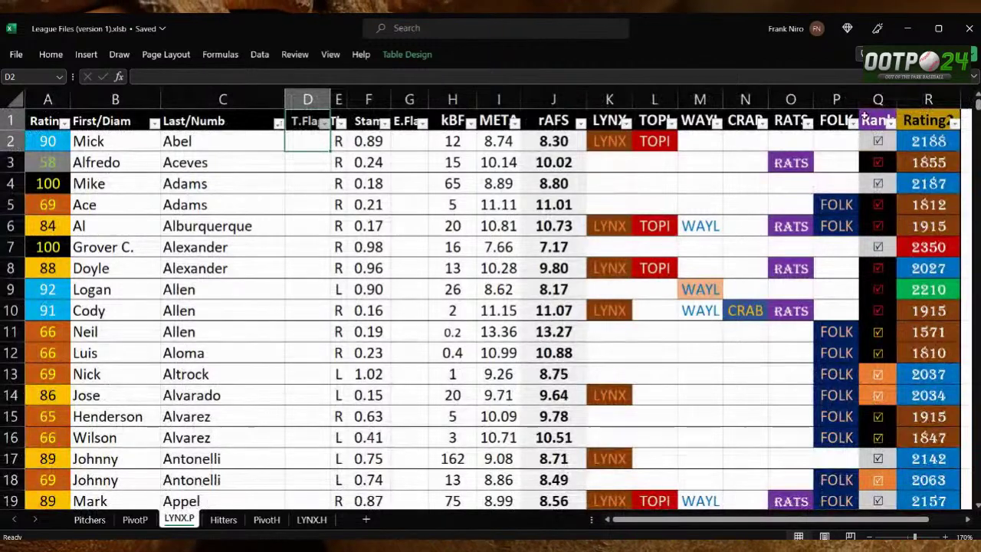
Sort the pitchers by Rating2 from largest to smallest, and group the LAP entries first by sorting T.Flag A to Z.
click(954, 124)
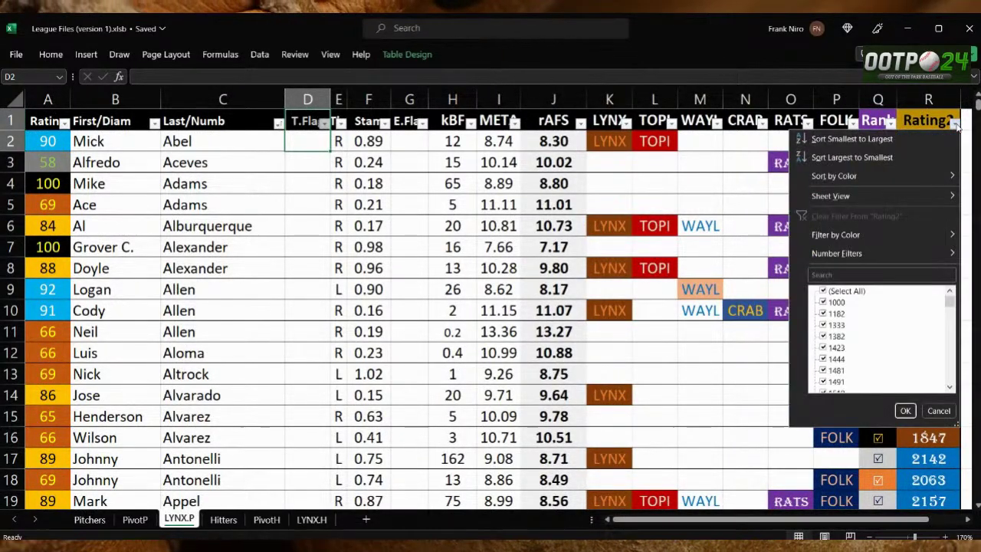
click(897, 157)
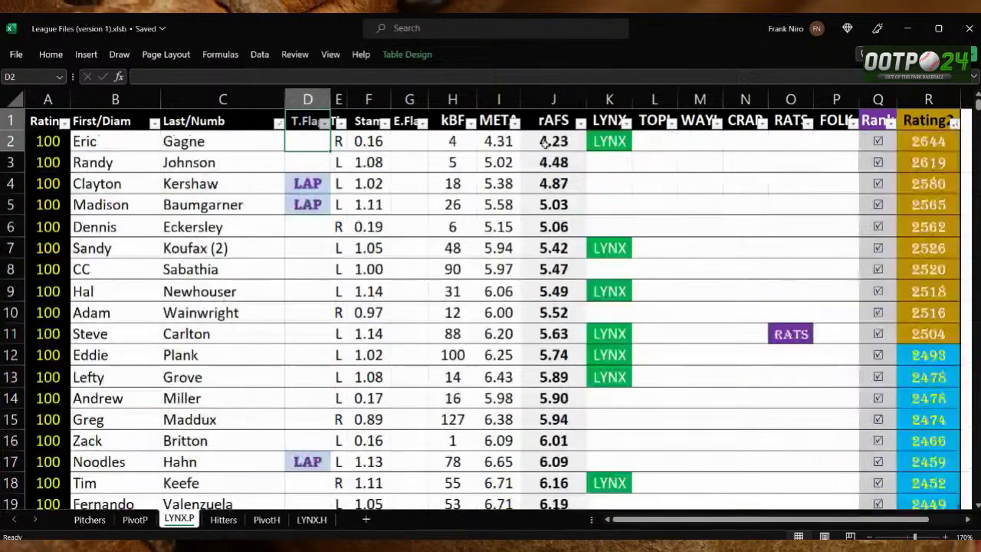
click(325, 122)
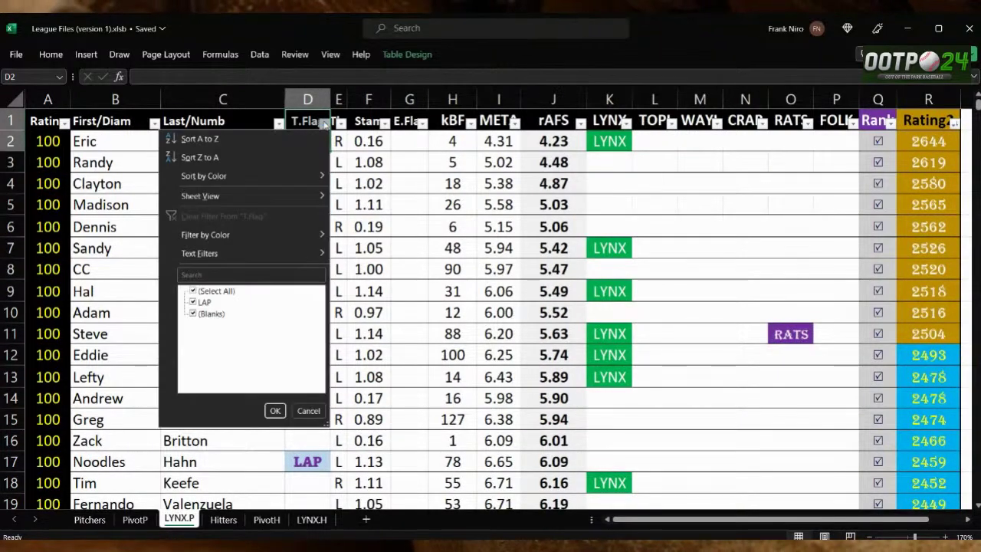
click(303, 138)
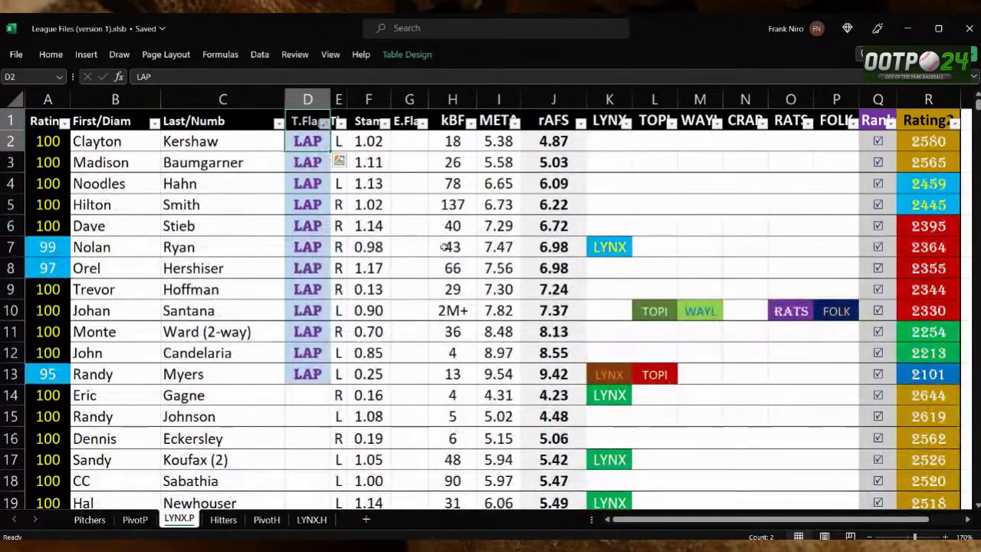
scroll(466, 248, down, 4)
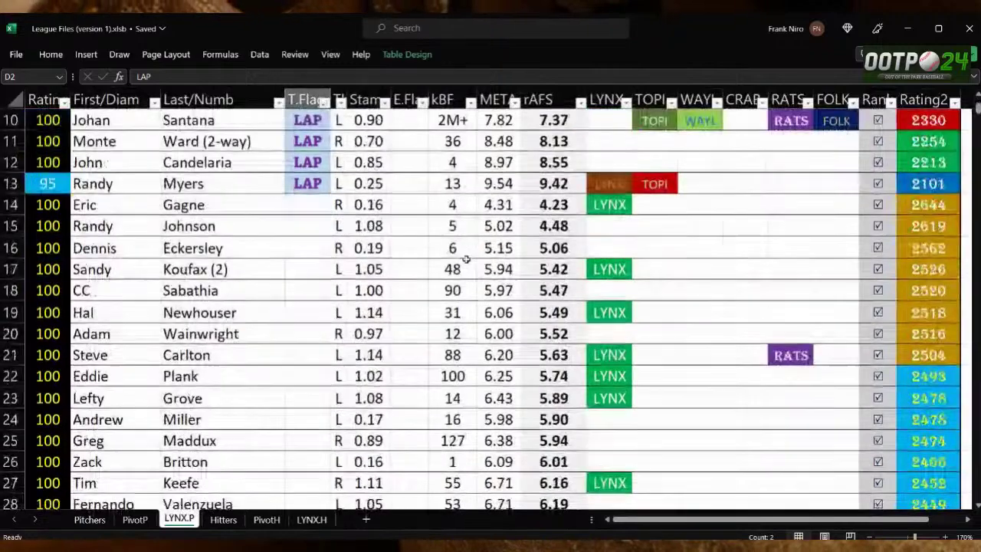
scroll(466, 261, up, 4)
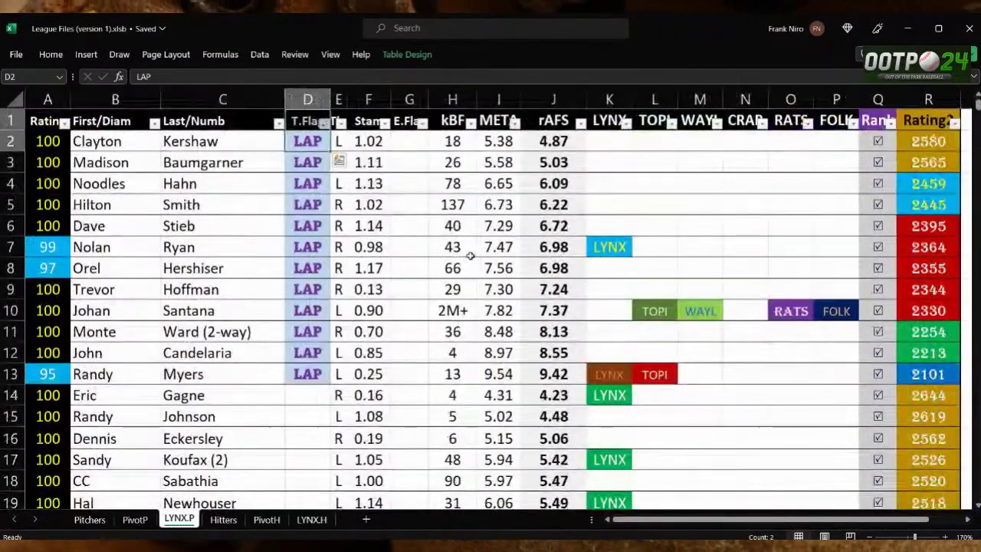
Sort the list by Last/Numb from A to Z and look over the first pitchers, including the League Average row.
click(278, 123)
click(247, 144)
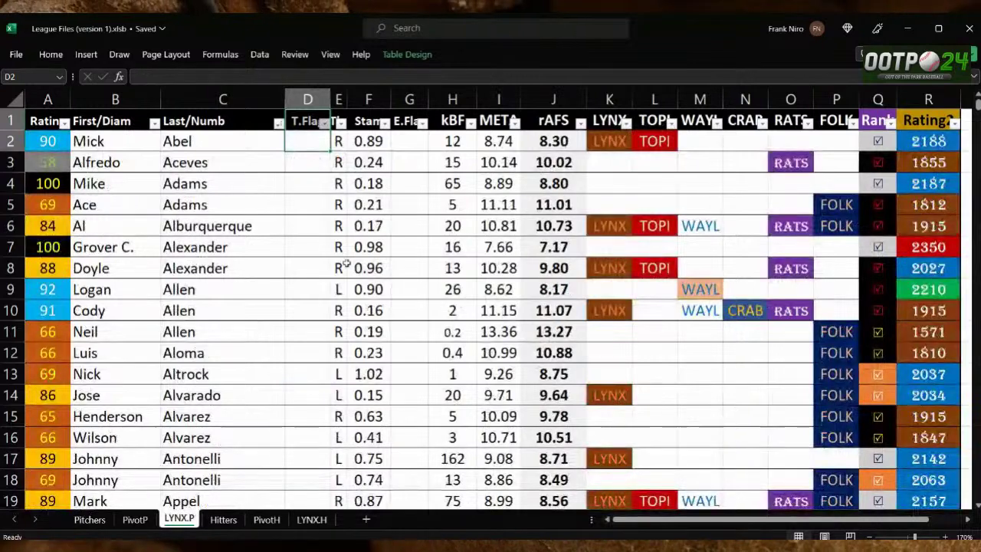
scroll(368, 268, down, 3)
scroll(378, 286, down, 1)
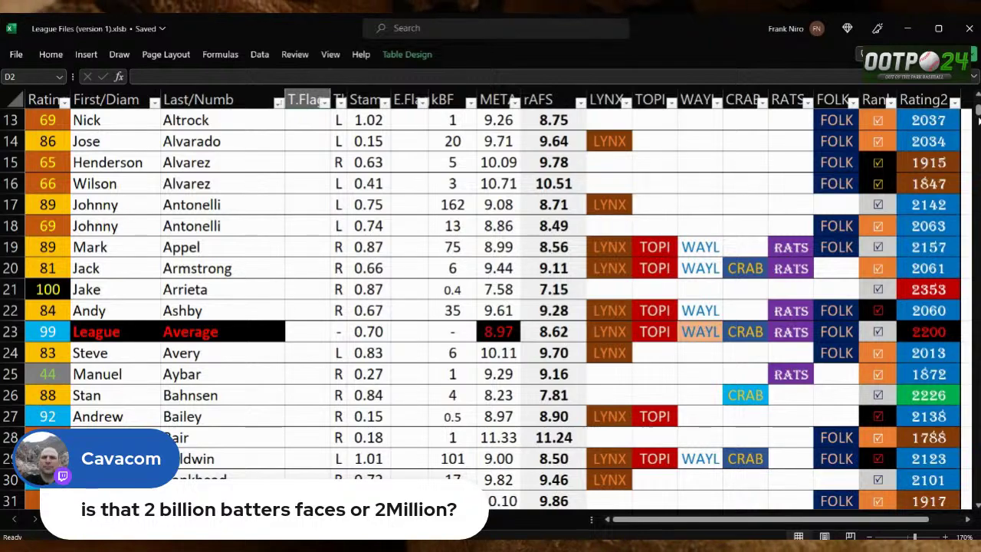
scroll(509, 262, up, 4)
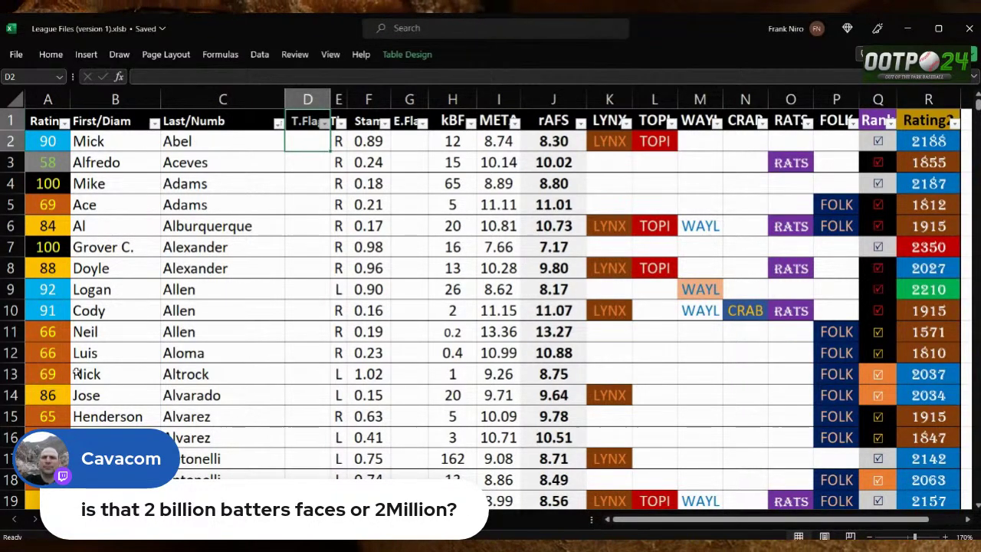
Examine the Grand Total row at the end of the PivotP pivot table and return to its first rows.
click(135, 521)
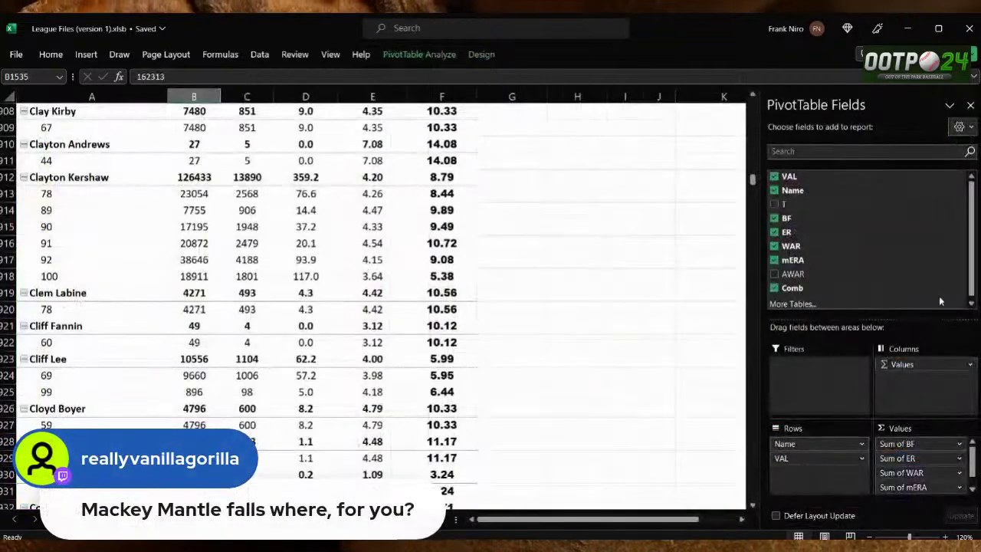
drag(752, 182, 766, 515)
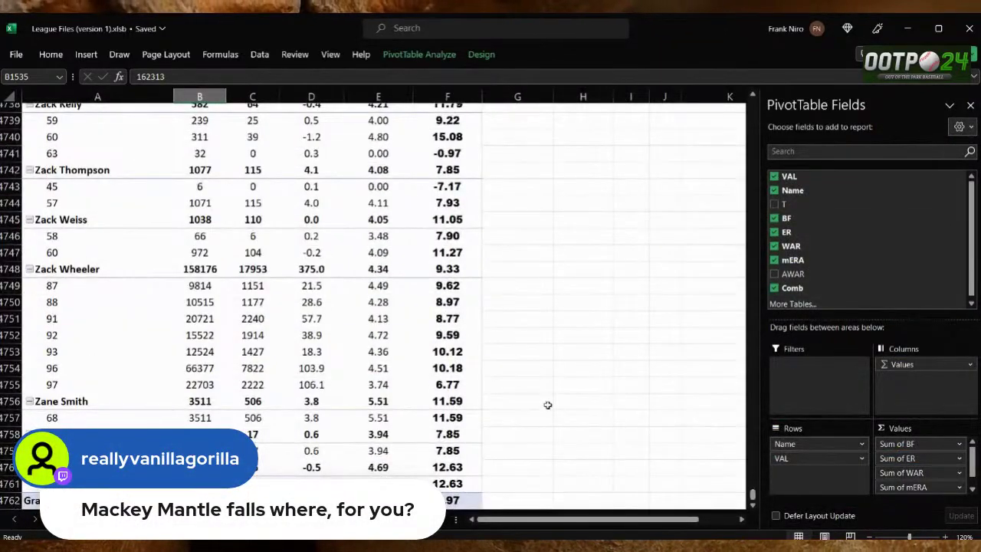
scroll(552, 403, down, 5)
scroll(554, 396, up, 2)
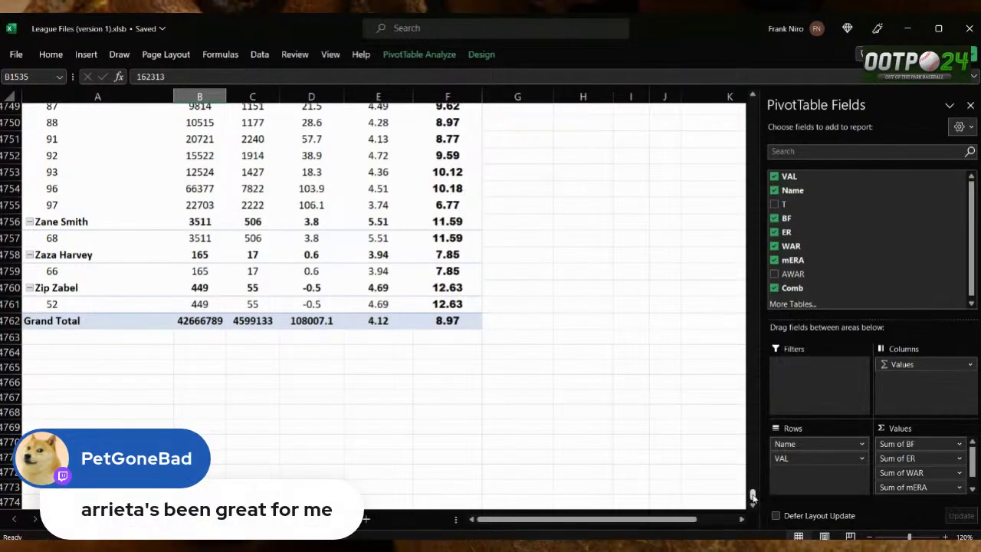
drag(753, 497, 753, 106)
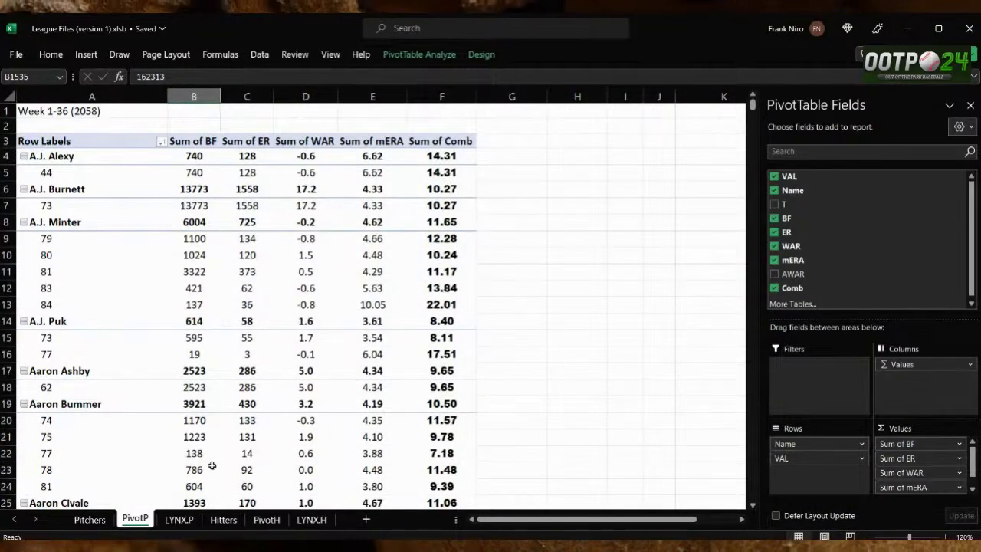
Return to LYNX.P, sort the pitchers by Rating2 from largest to smallest, and look over the top-rated entries.
click(179, 520)
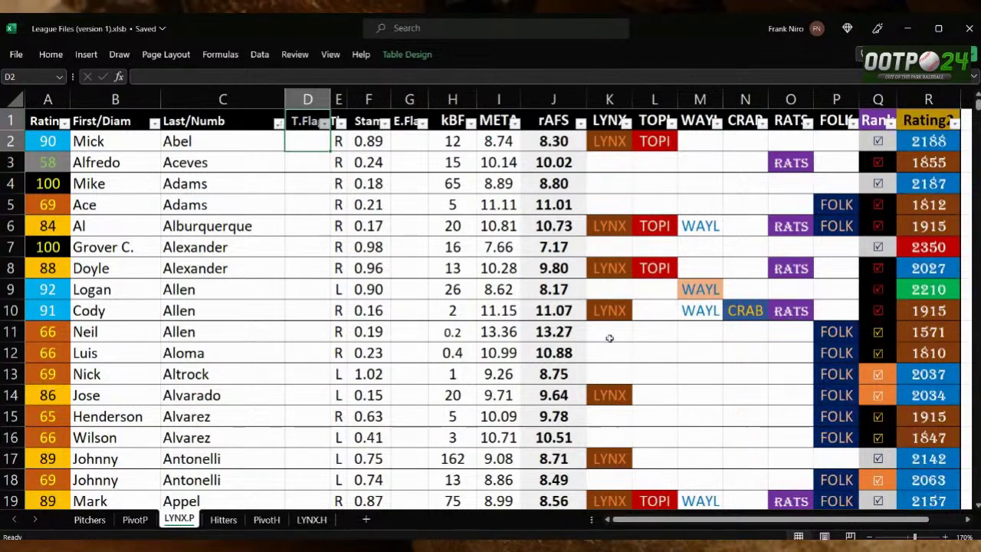
click(954, 124)
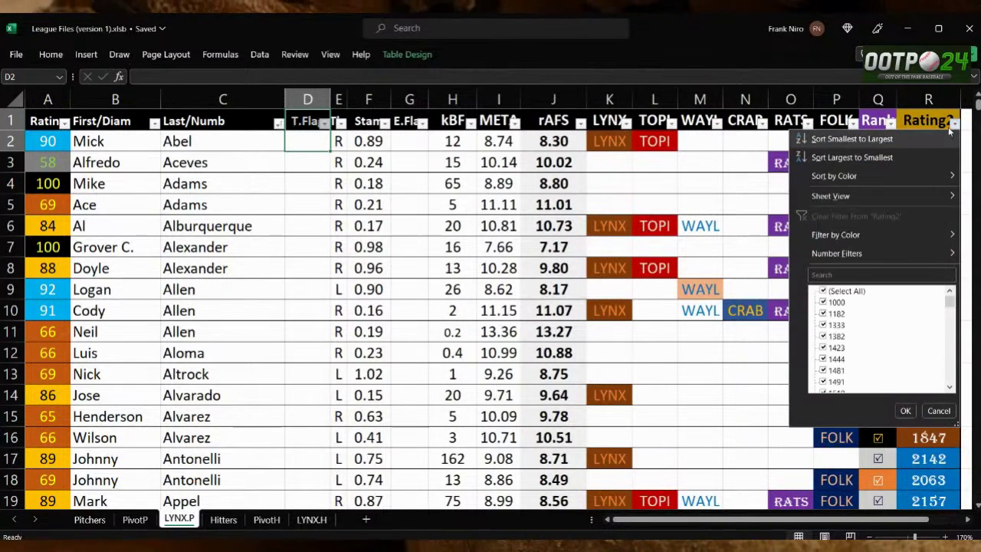
click(877, 157)
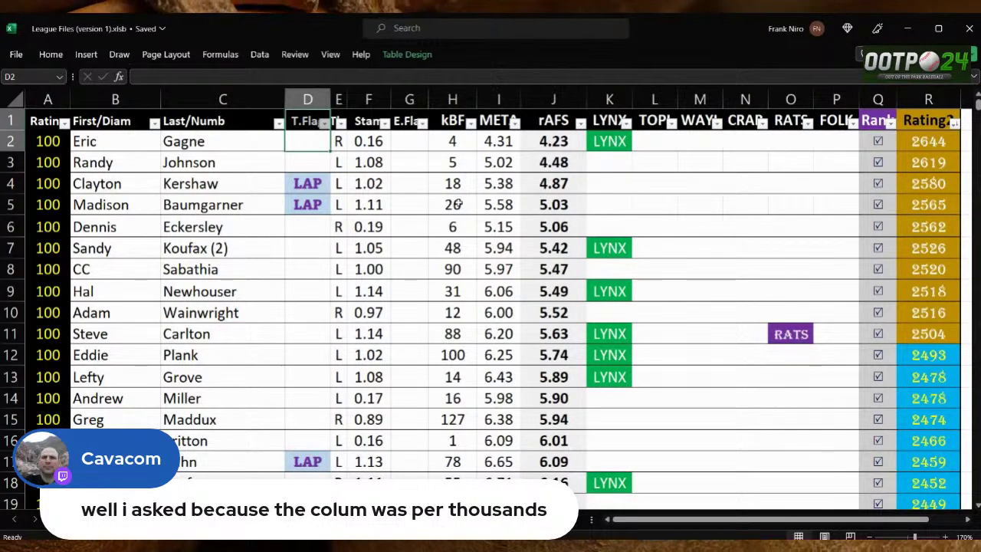
scroll(457, 208, down, 3)
scroll(456, 208, down, 8)
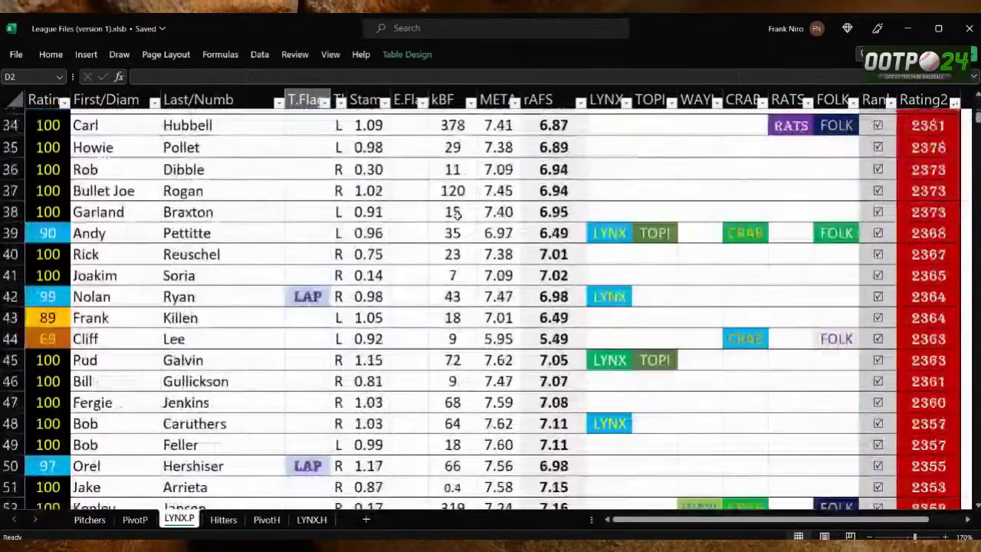
scroll(457, 215, up, 5)
scroll(456, 214, up, 6)
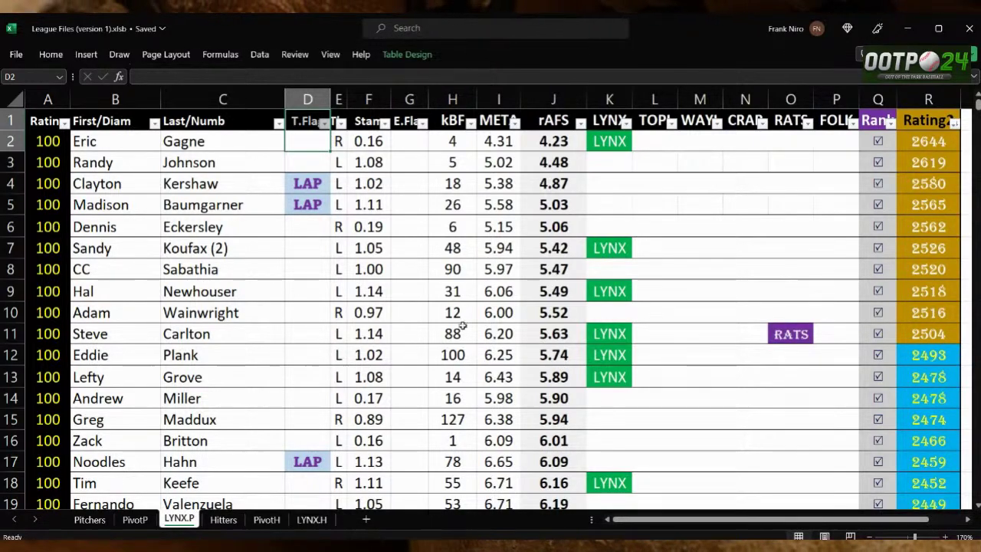
scroll(624, 443, down, 7)
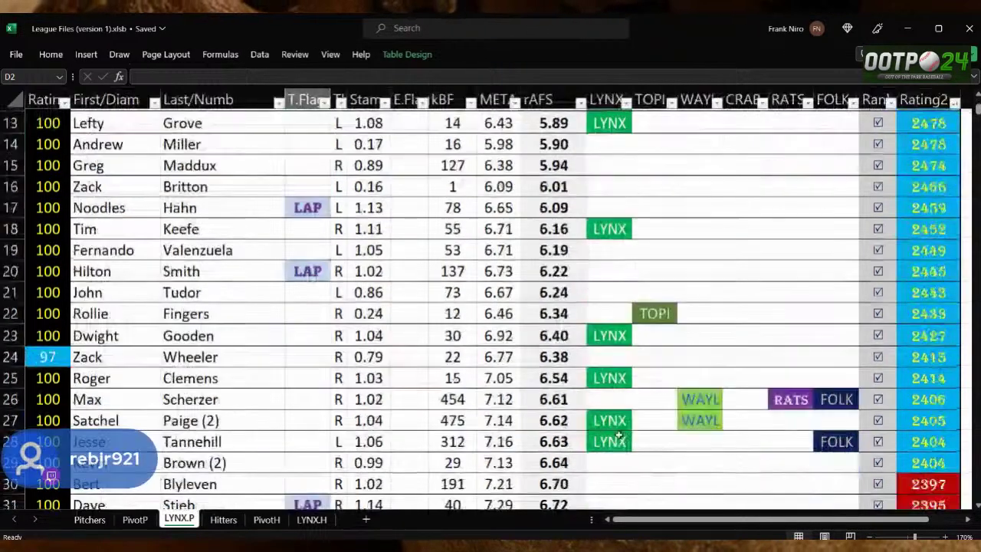
scroll(620, 425, up, 7)
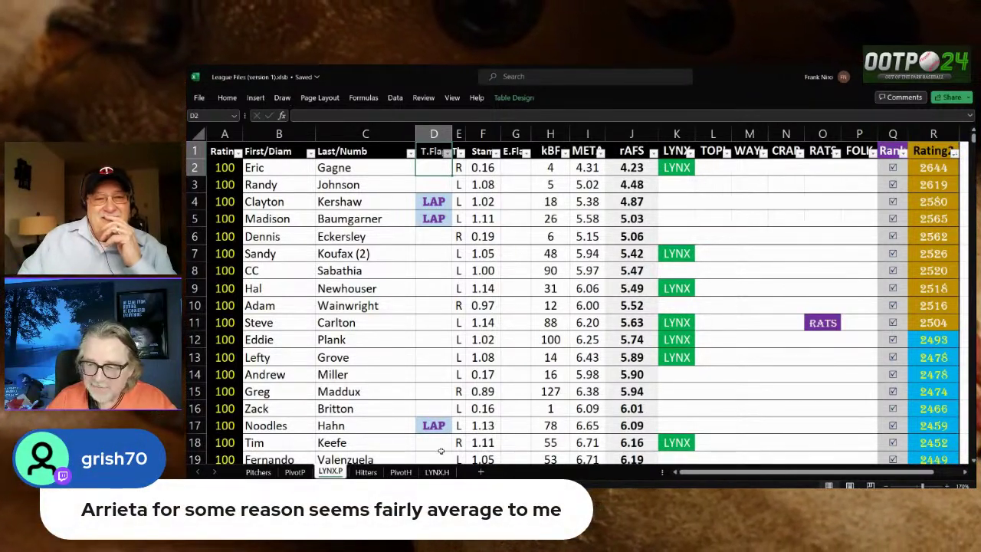
Examine the ratings and team flags of the roughly 45 highest-rated pitchers in the LYNX.P list.
scroll(453, 421, down, 3)
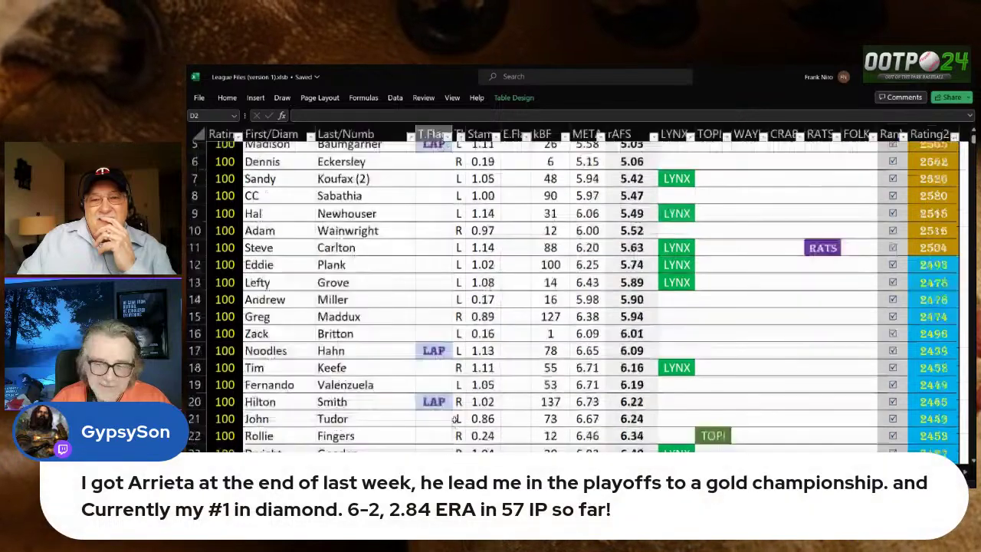
scroll(454, 423, down, 2)
scroll(455, 424, down, 4)
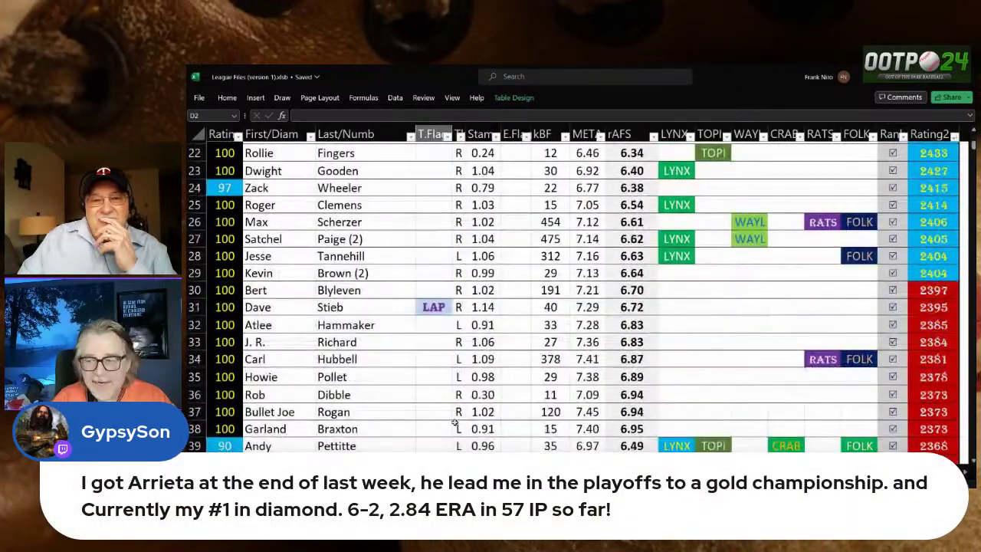
scroll(455, 423, down, 1)
scroll(457, 422, up, 1)
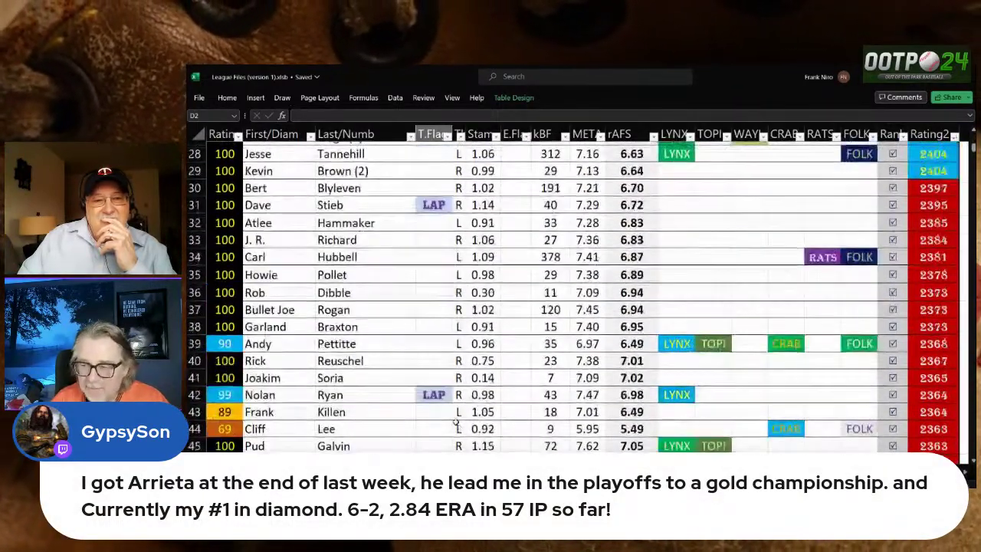
scroll(456, 422, up, 9)
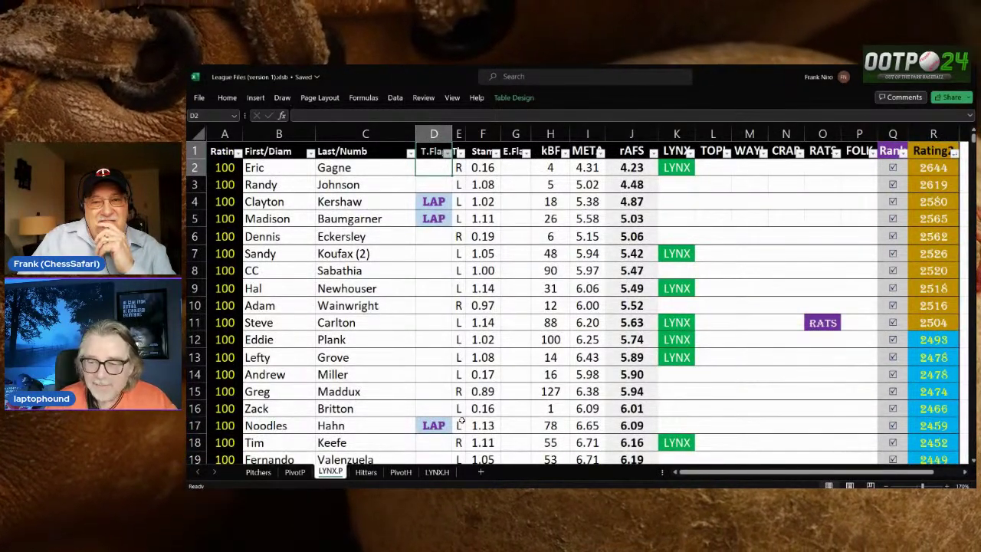
scroll(461, 420, down, 1)
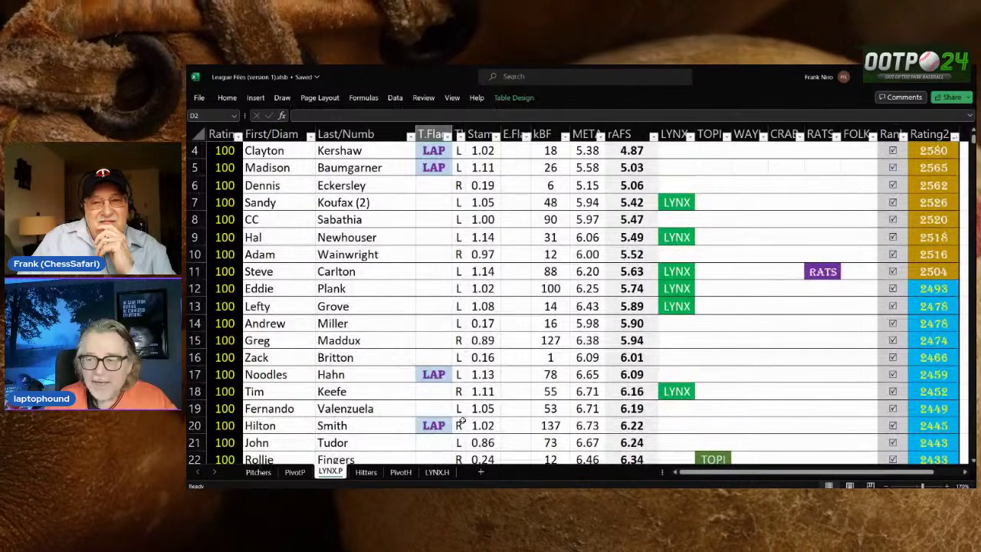
scroll(462, 420, up, 1)
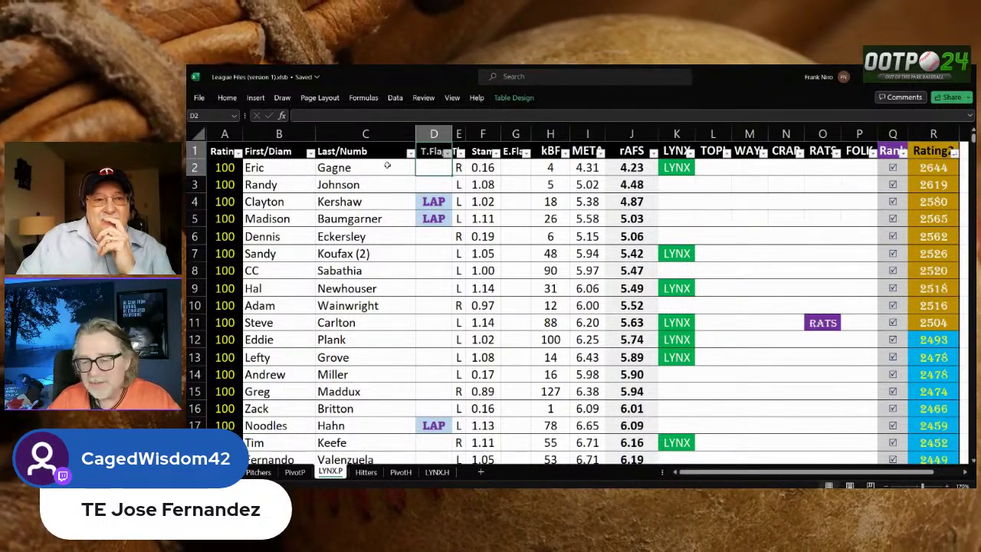
View the Last/Numb sort and filter options, close them without a choice, and review the highest-rated pitchers again.
click(410, 153)
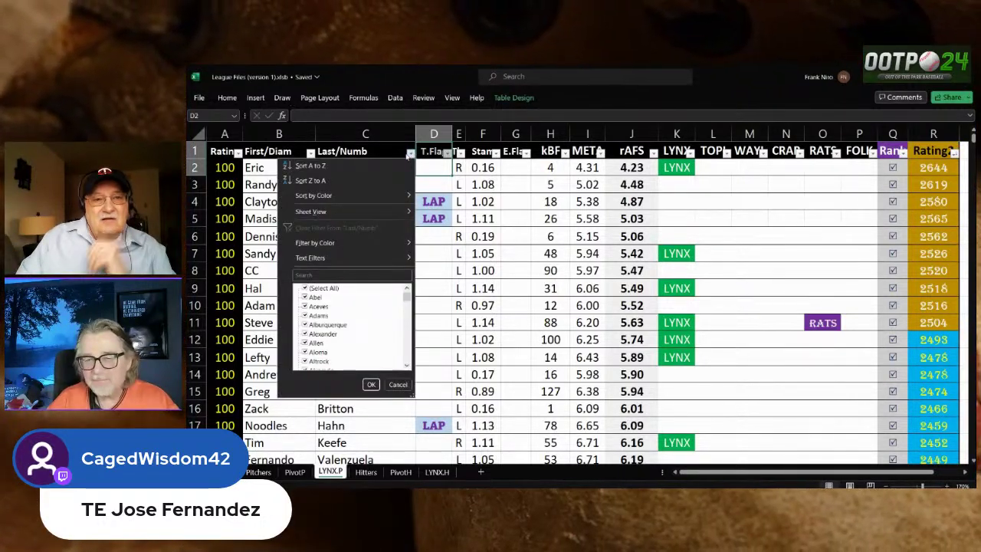
click(506, 226)
scroll(514, 245, down, 5)
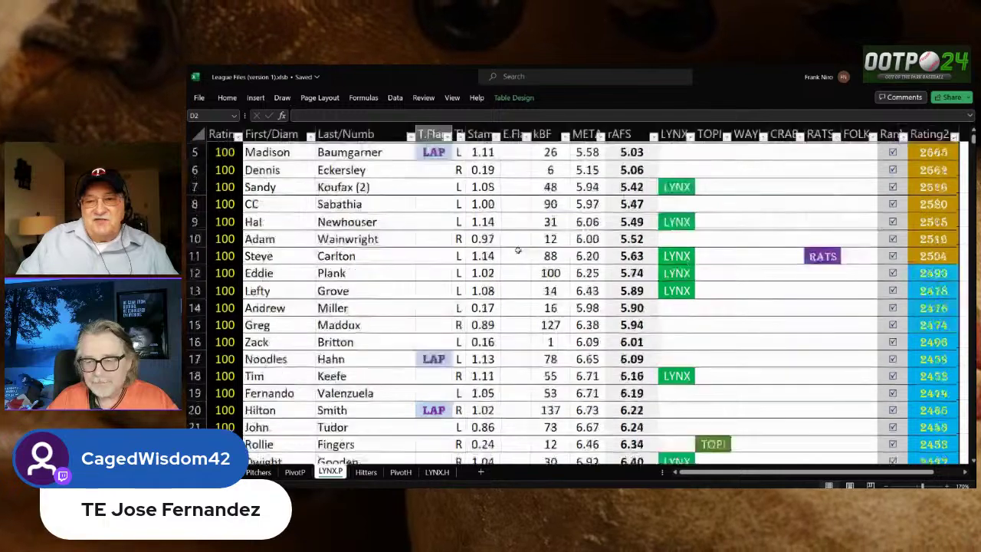
scroll(518, 257, up, 5)
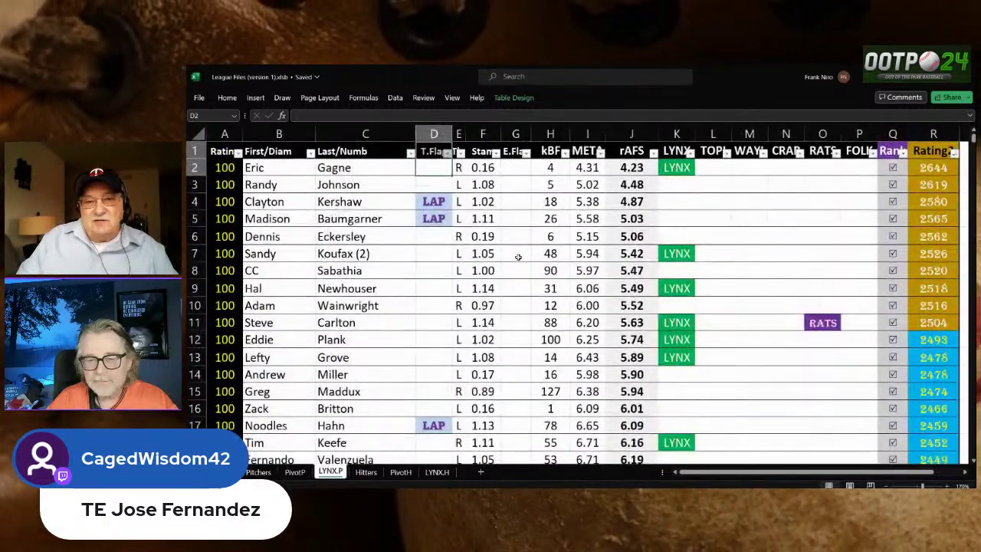
scroll(521, 254, down, 3)
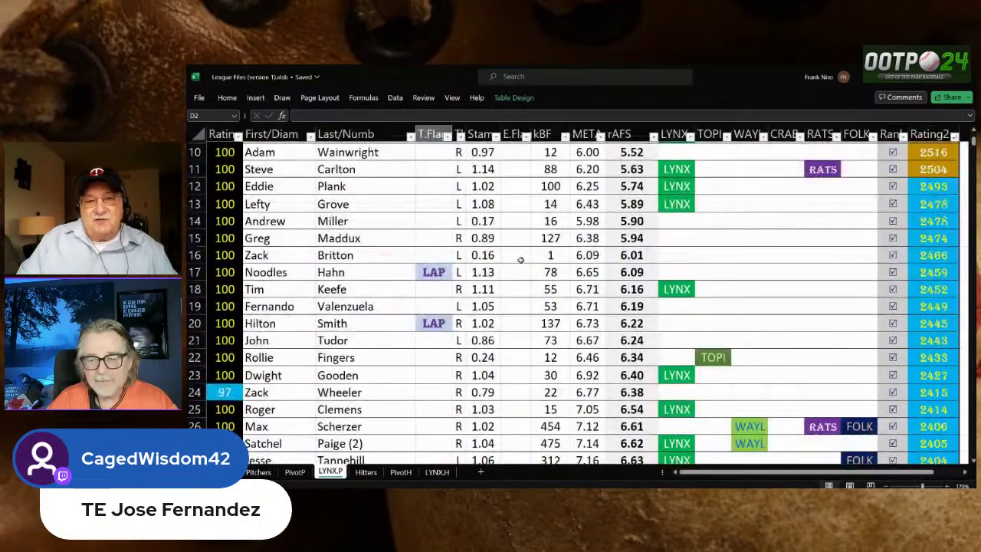
scroll(521, 254, up, 2)
scroll(520, 255, down, 3)
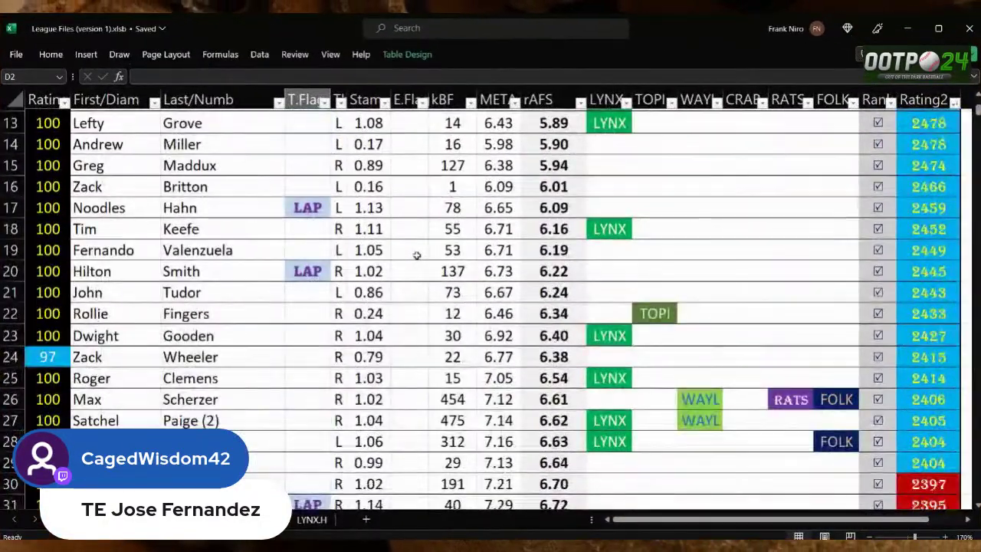
scroll(416, 255, up, 4)
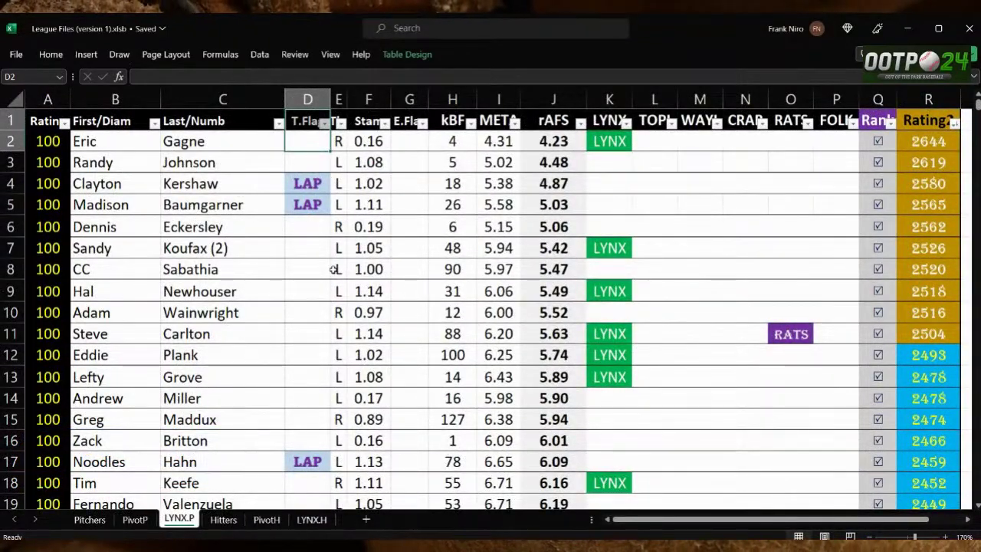
Examine the pitchers down to about row 52 of LYNX.P, marking the 69-rated pitcher in row 44, and return to the top.
scroll(334, 268, down, 2)
scroll(334, 268, up, 2)
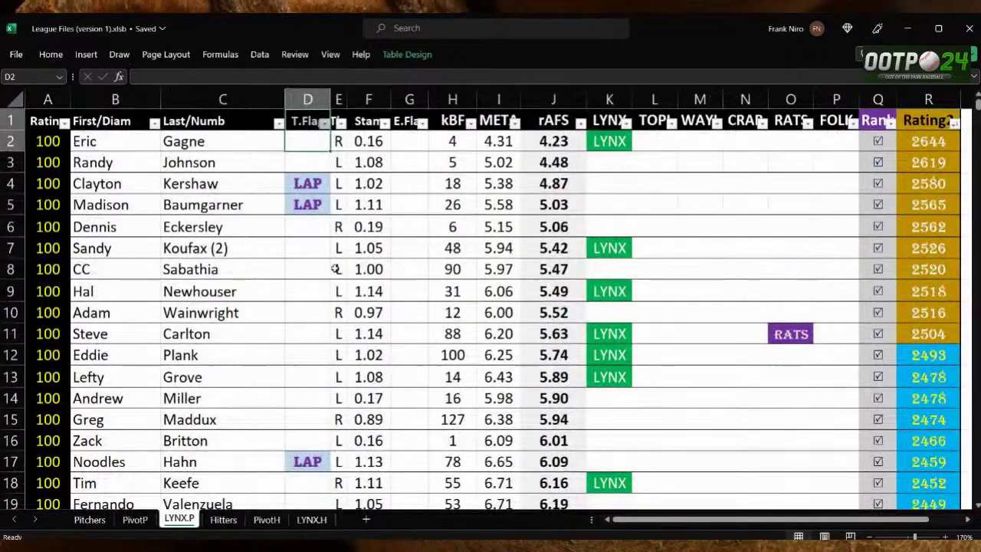
scroll(334, 266, down, 3)
scroll(334, 266, down, 3)
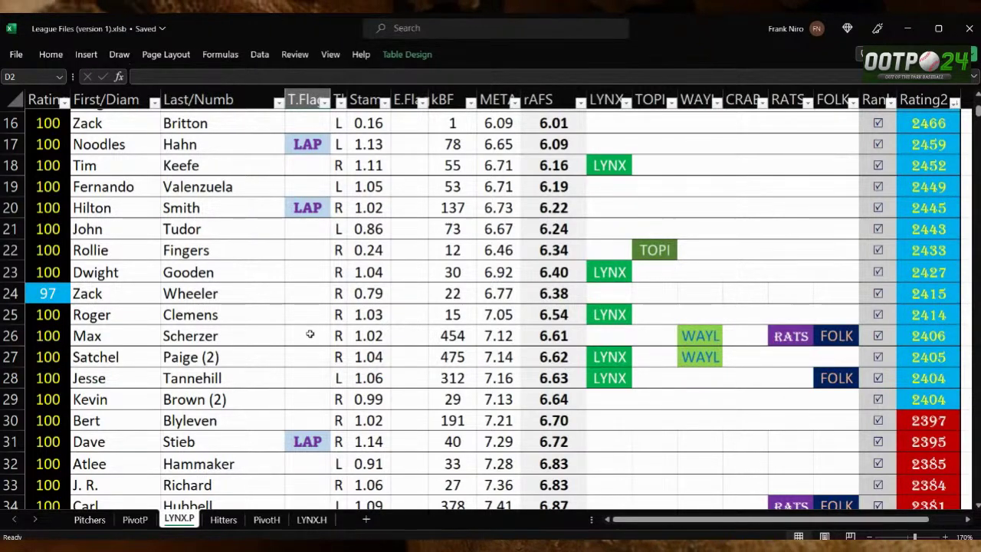
scroll(256, 314, down, 5)
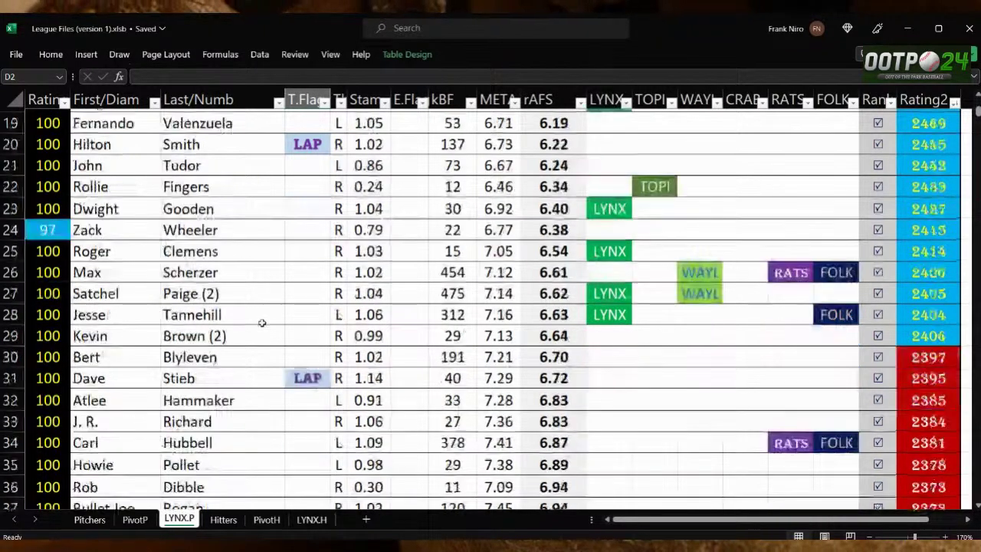
scroll(269, 321, down, 1)
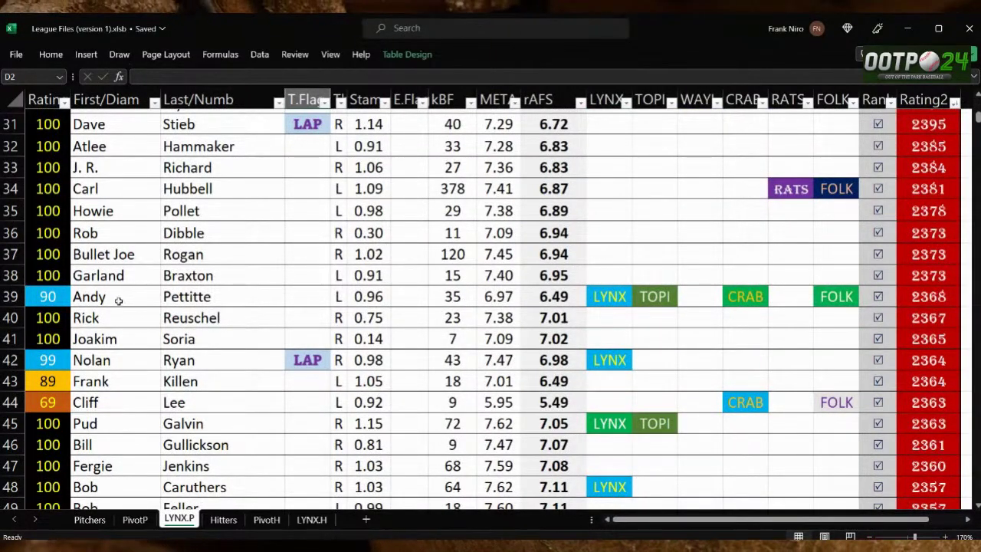
scroll(127, 349, down, 1)
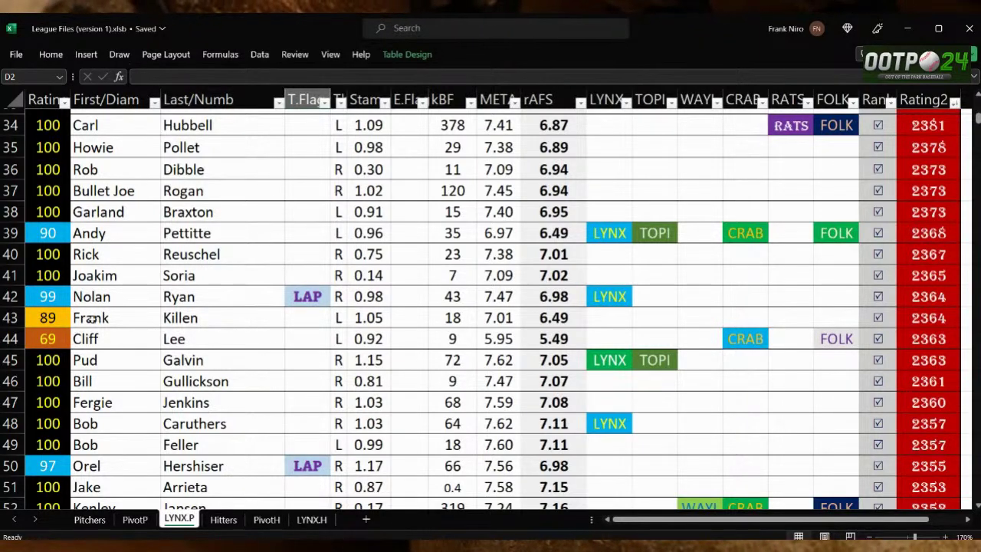
click(90, 338)
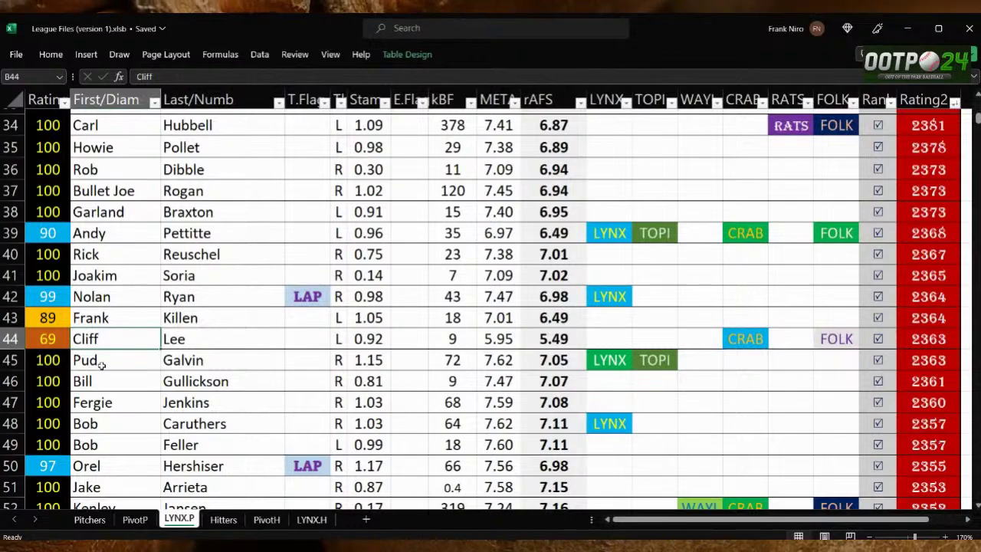
scroll(102, 362, up, 11)
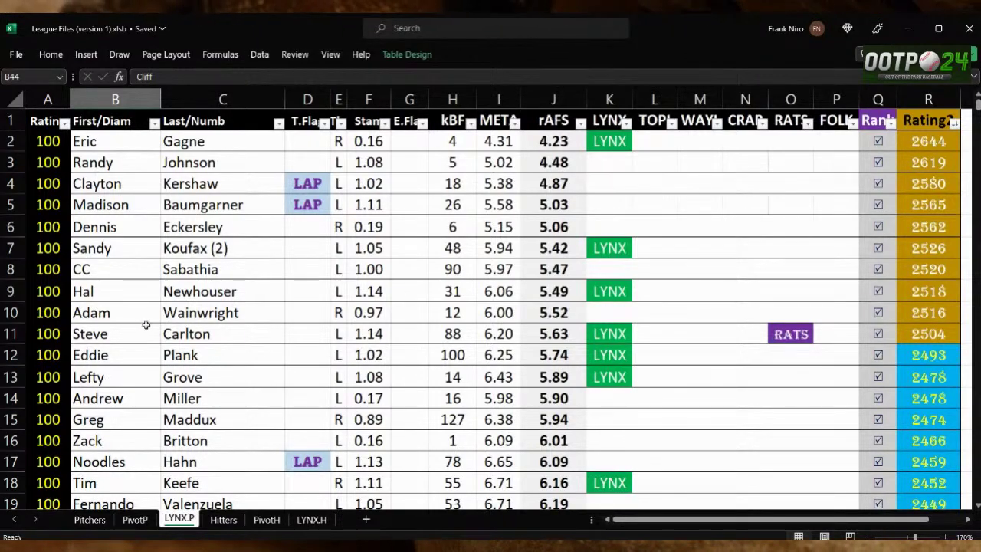
Compare the Rating, rAFS and Rating2 values of the pitchers in rows 16 to 52 with those at the top.
scroll(142, 329, down, 9)
scroll(151, 327, down, 4)
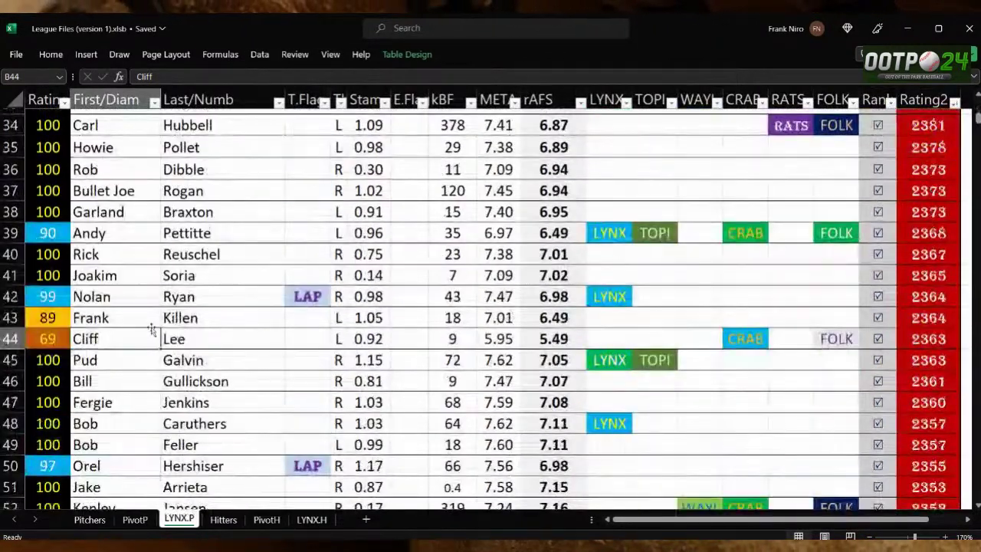
scroll(154, 326, up, 3)
scroll(154, 325, up, 4)
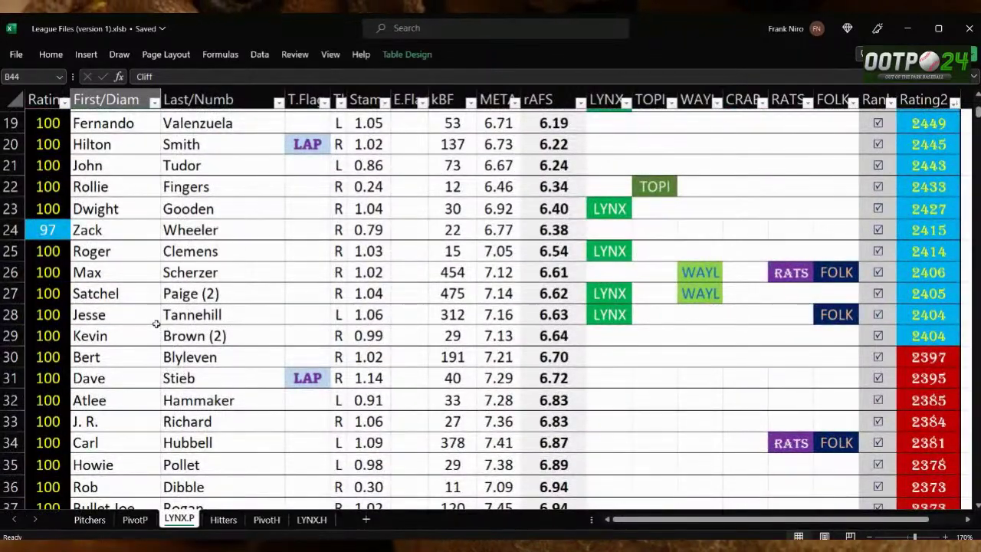
scroll(156, 324, down, 2)
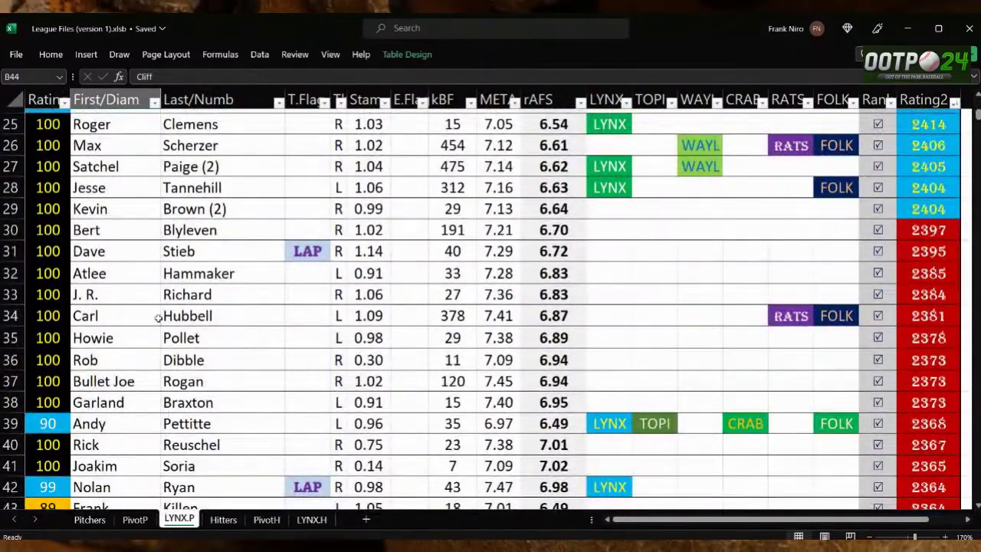
scroll(157, 317, up, 1)
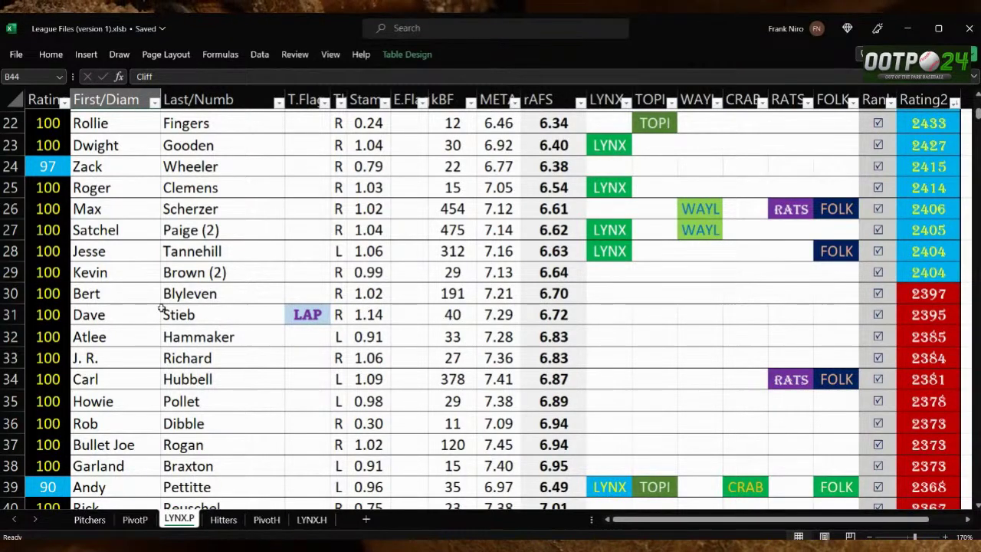
scroll(161, 308, down, 1)
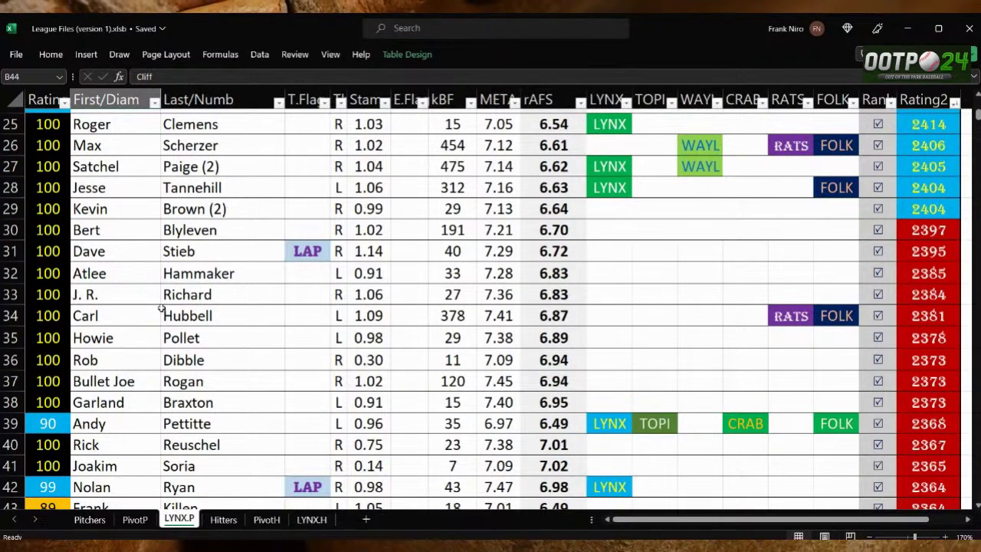
scroll(327, 294, up, 3)
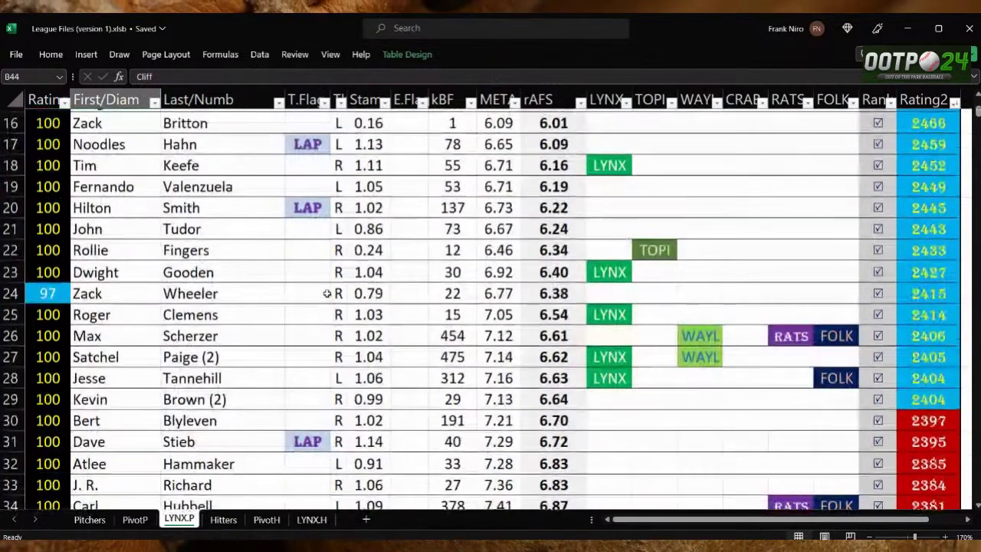
scroll(328, 293, up, 1)
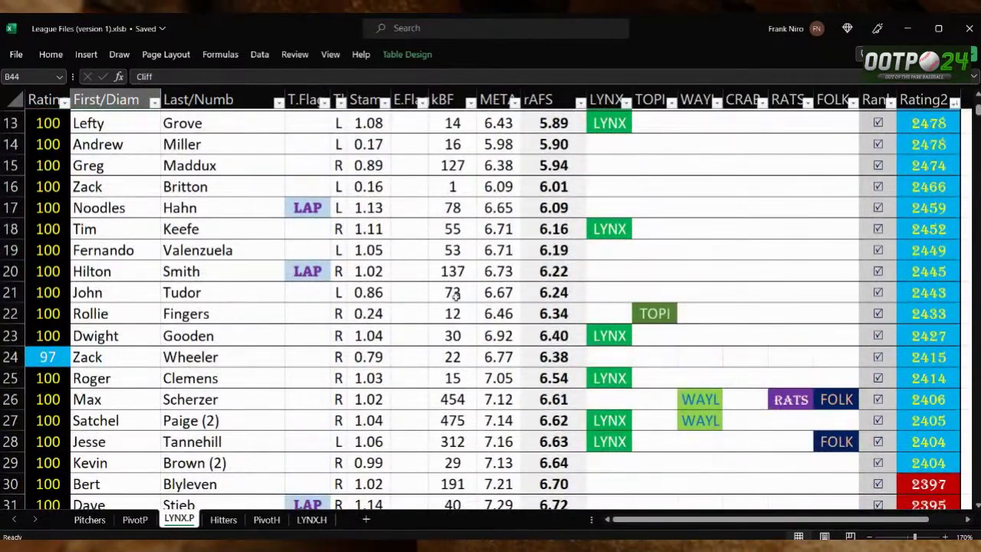
scroll(455, 292, up, 4)
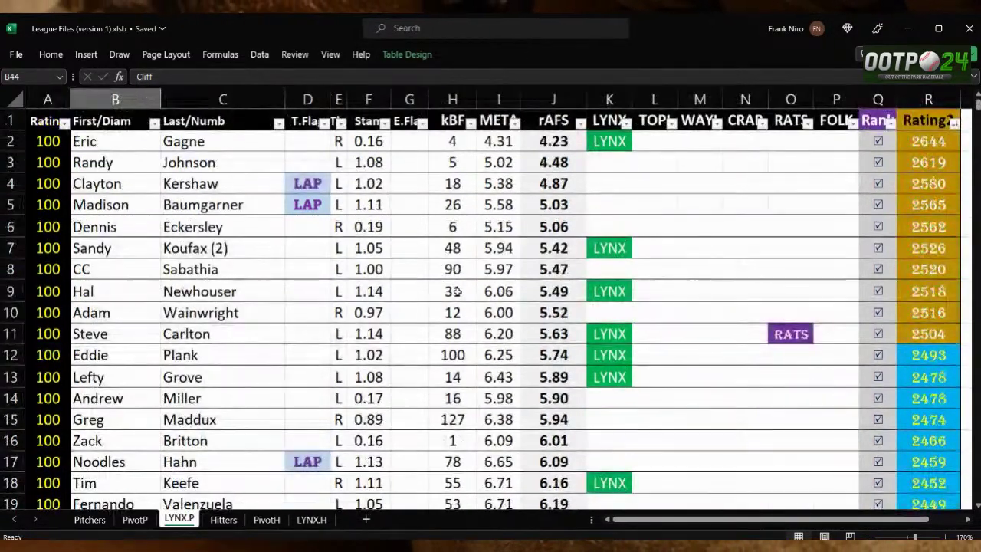
Sort the LYNX.P pitchers by Last/Numb from A to Z.
click(279, 124)
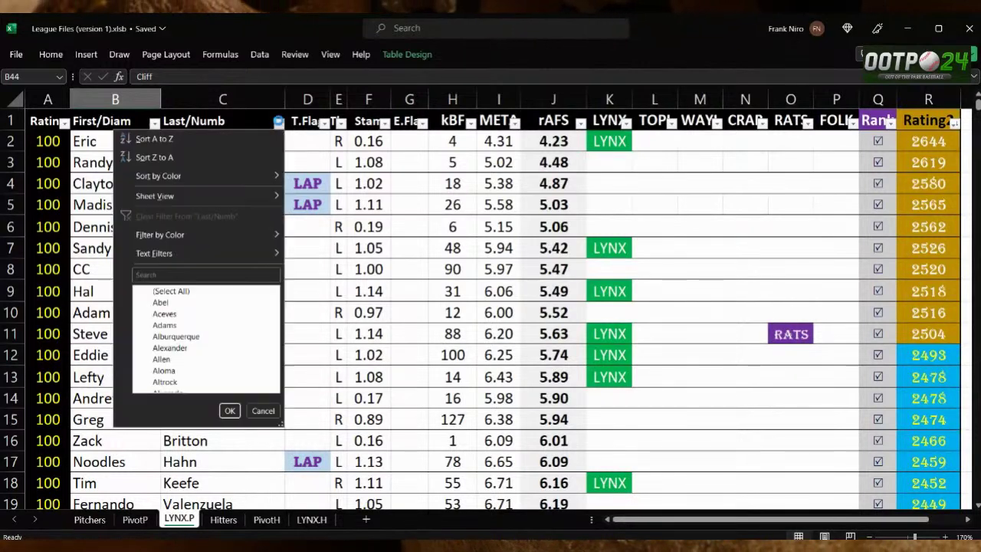
click(236, 140)
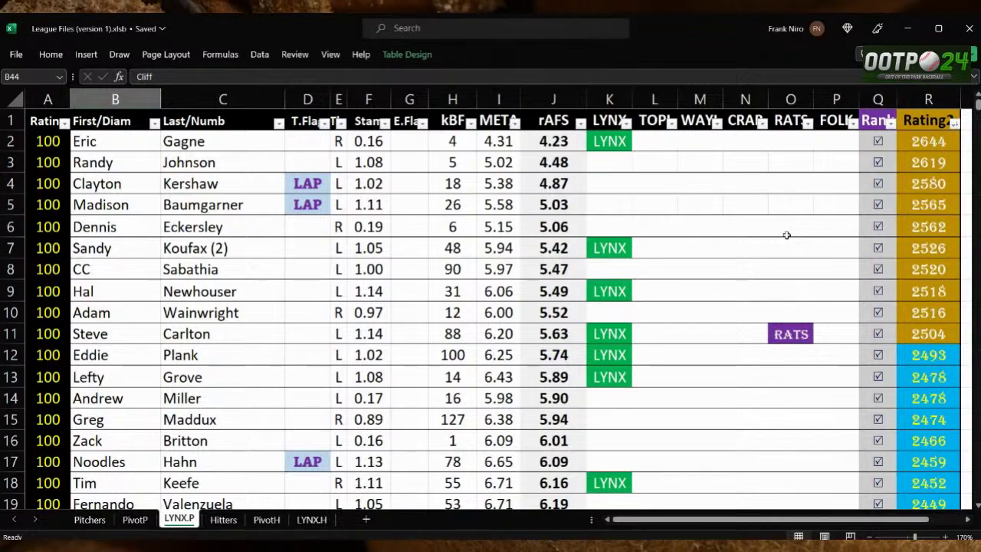
Look over the team flags and ratings in the first 30 or so rows of the Rating2-sorted list.
scroll(644, 147, down, 7)
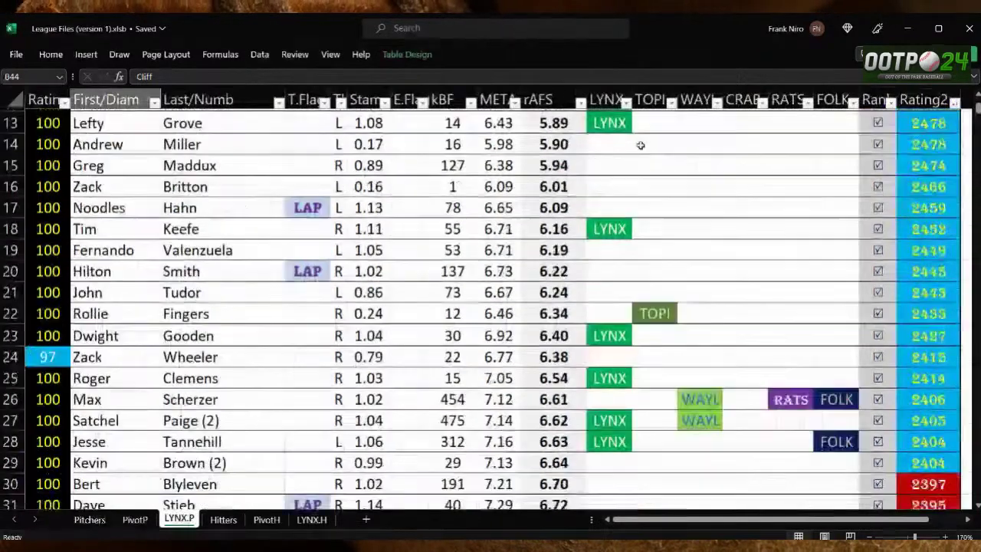
scroll(639, 144, down, 2)
scroll(526, 115, up, 5)
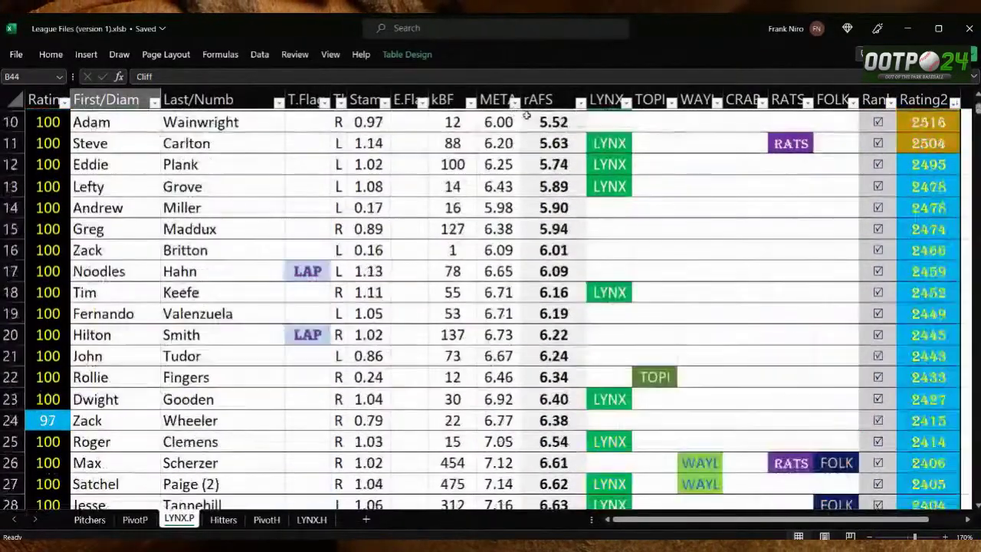
scroll(525, 115, up, 3)
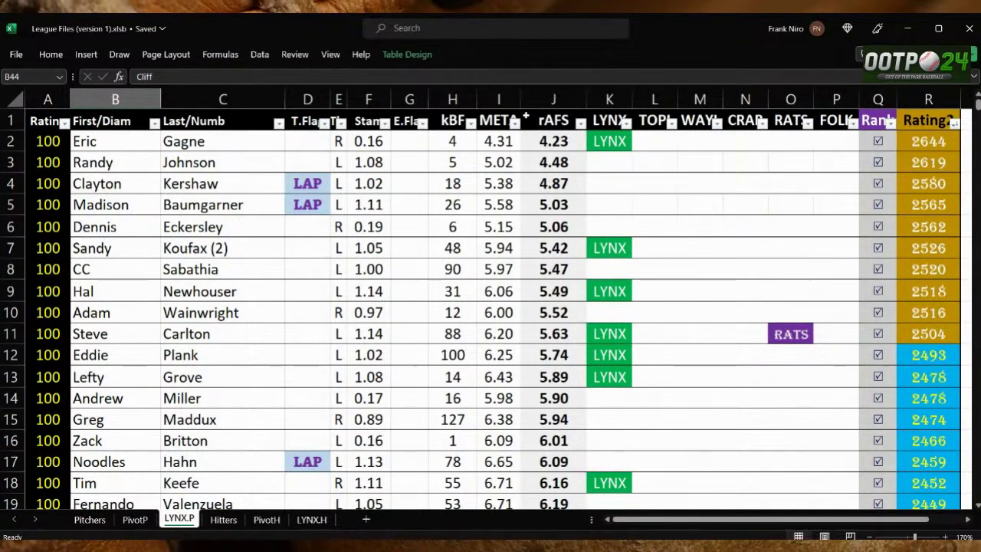
scroll(498, 110, down, 2)
scroll(474, 237, down, 1)
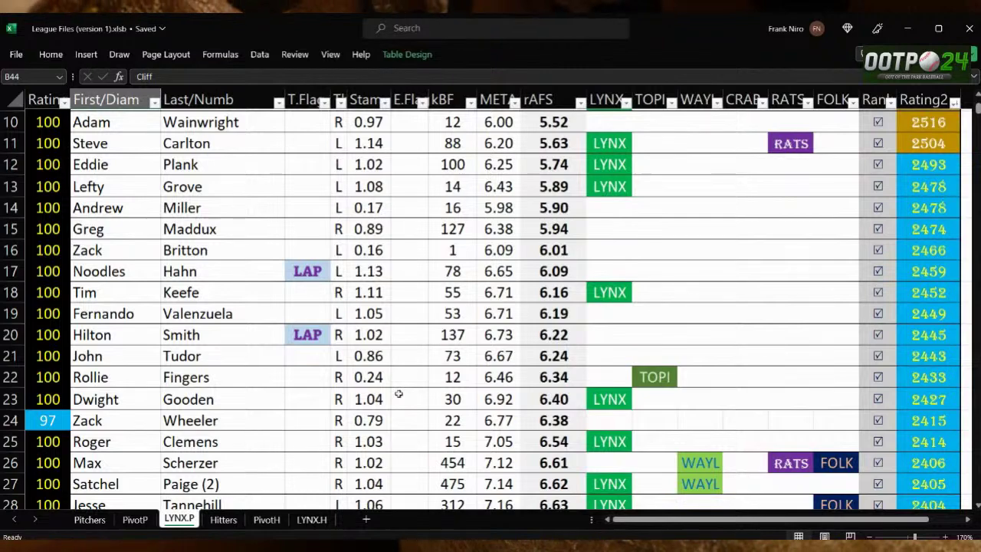
scroll(399, 394, up, 3)
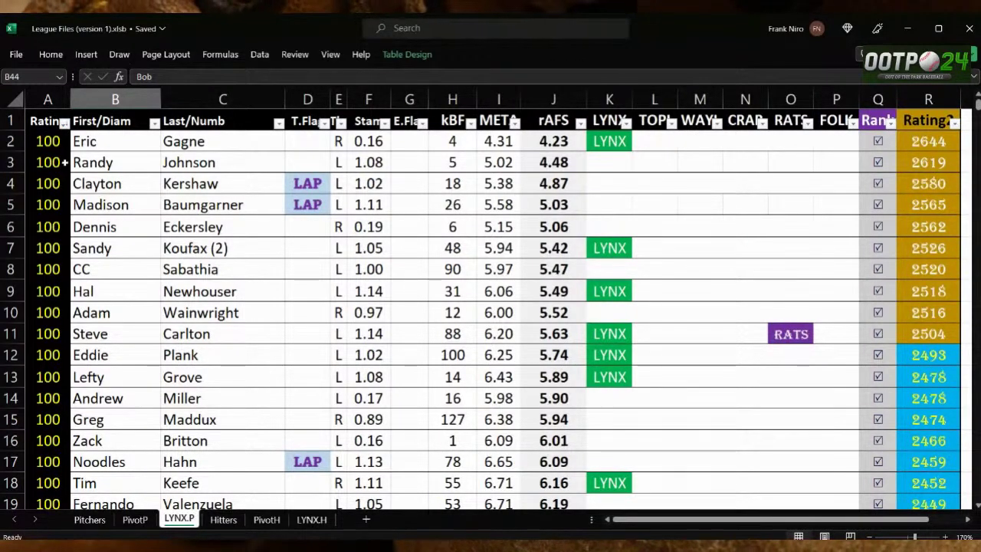
Enter G in the T.Flag cell of the first pitcher rated 89, in row 296.
scroll(806, 249, down, 20)
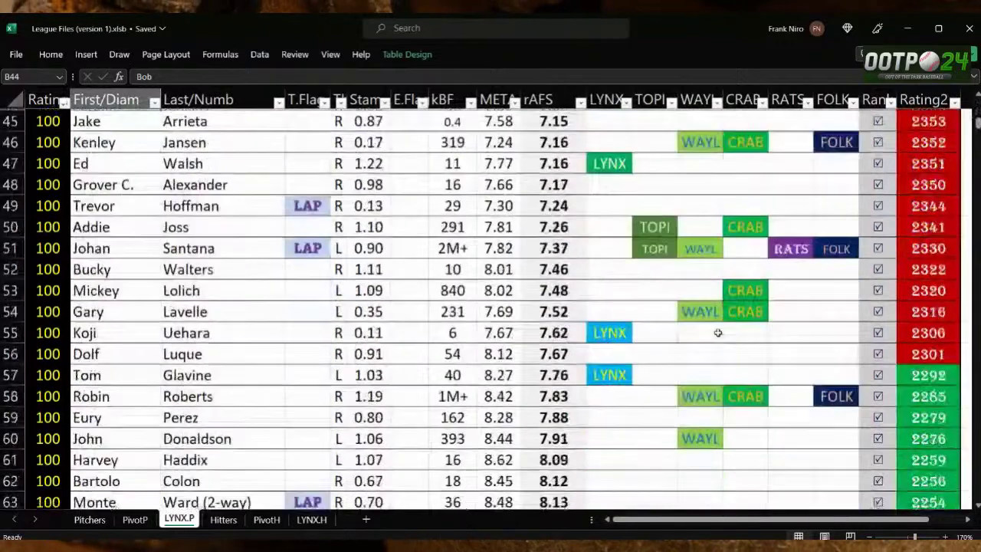
drag(975, 134, 975, 225)
scroll(685, 284, down, 2)
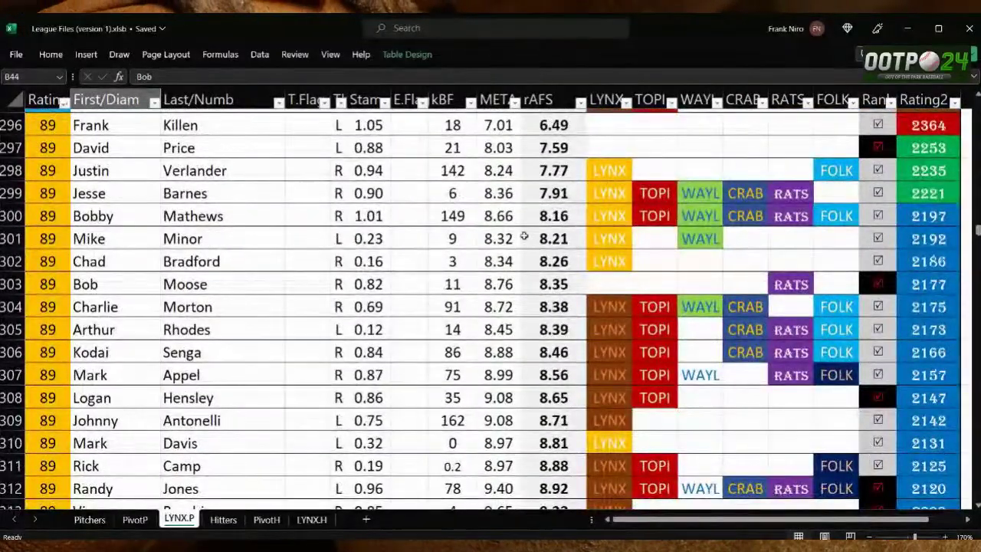
click(417, 127)
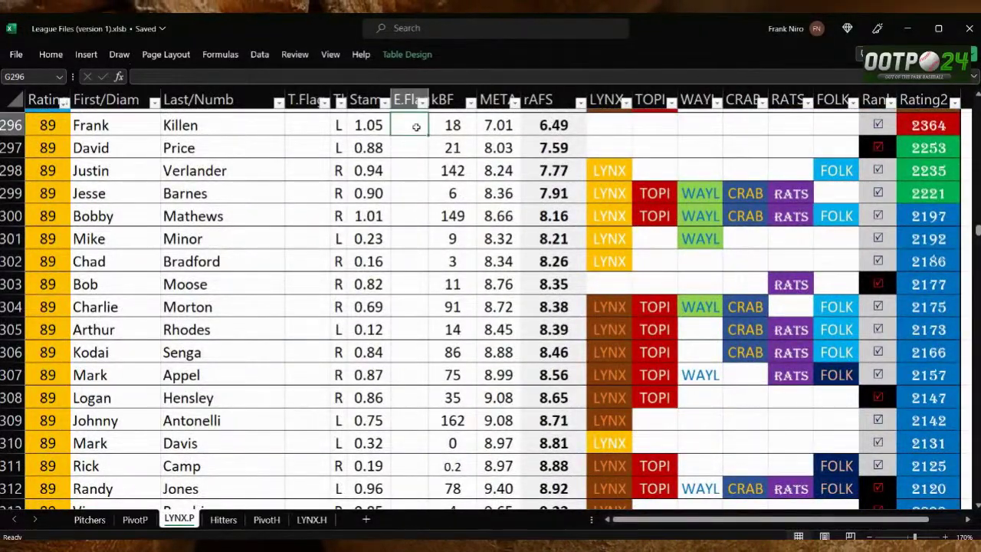
click(311, 123)
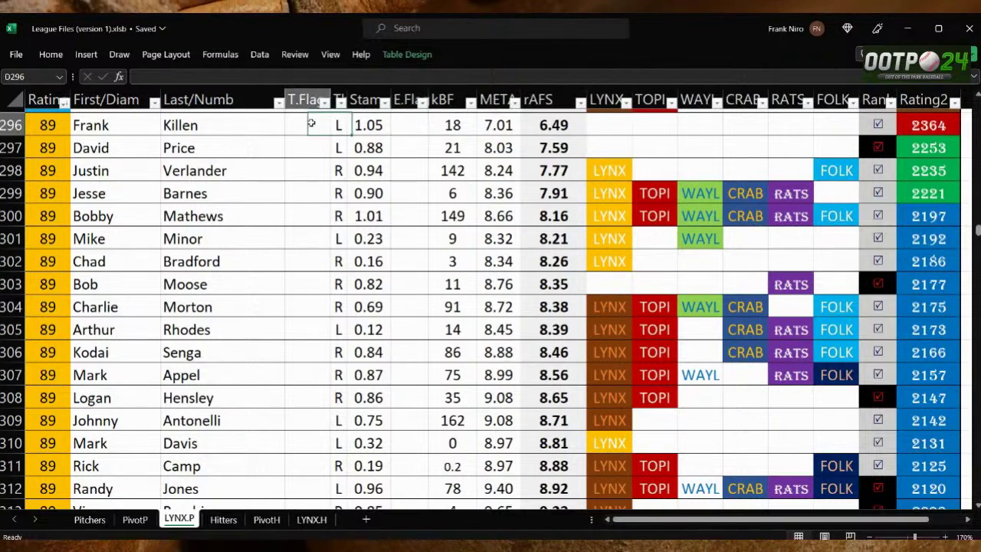
text(6)
key(ctrl+Return)
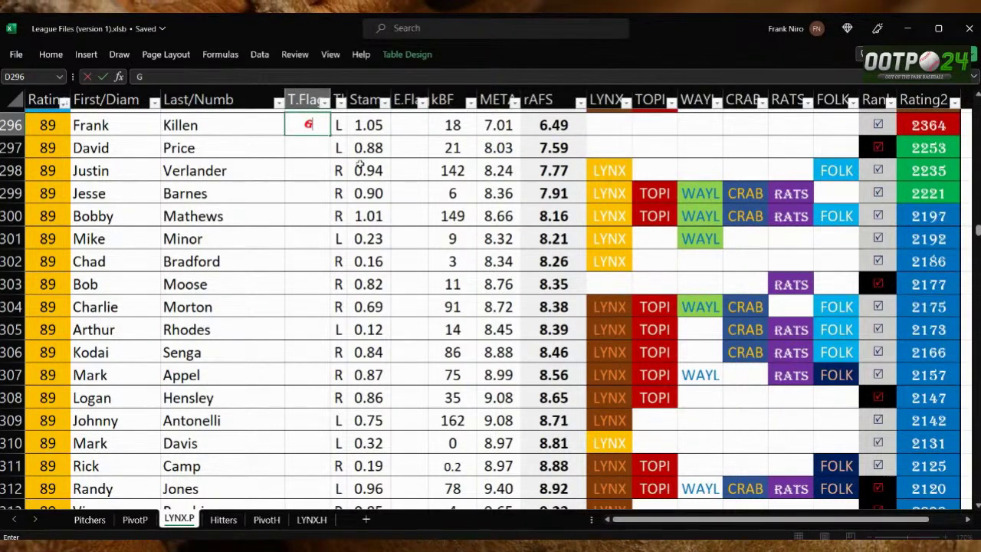
key(Right)
key(Right)
key(Down)
key(Down)
key(Down)
Copy the G flag from D296 into the T.Flag cells D297 to D533, covering the remaining pitchers rated 89 down to 80.
click(311, 124)
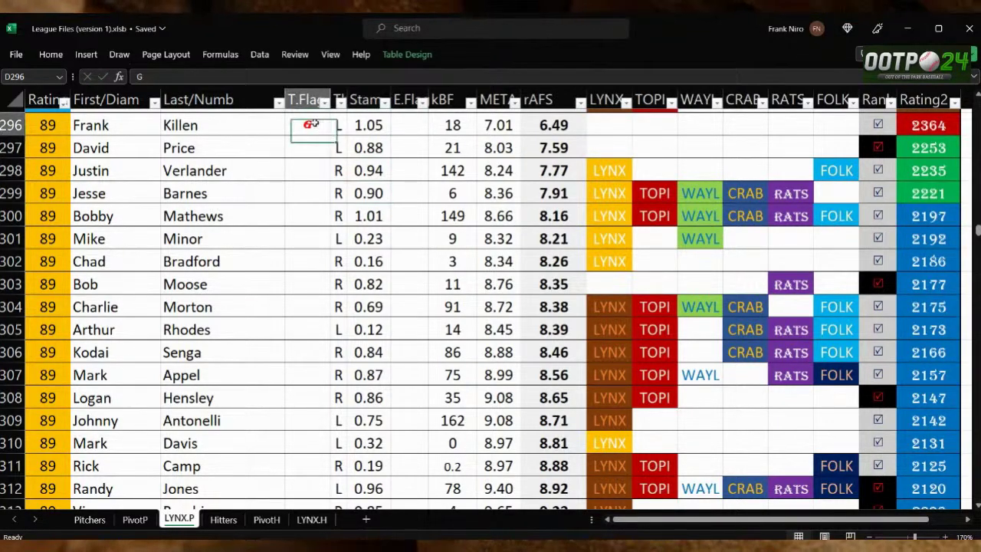
key(ctrl+c)
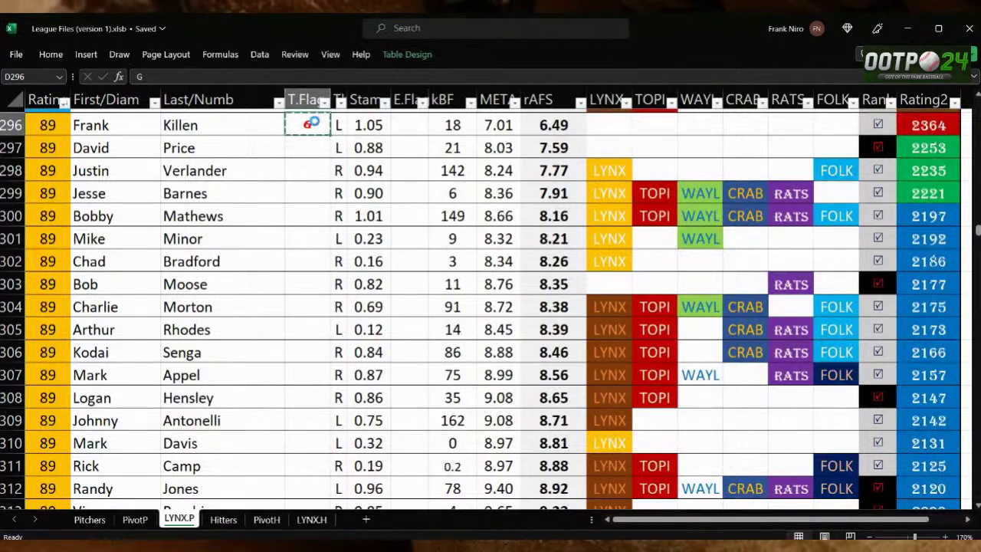
drag(307, 143, 301, 218)
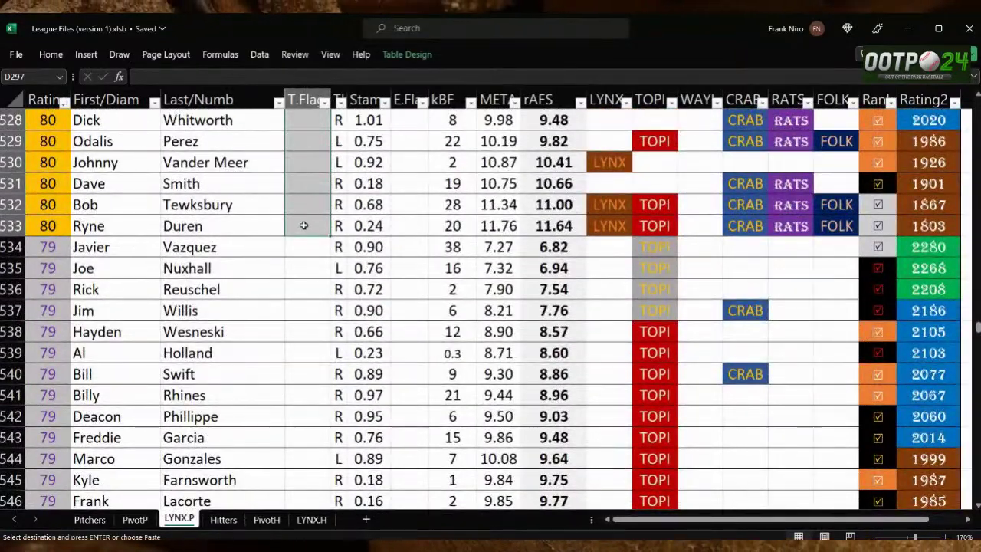
key(ctrl+v)
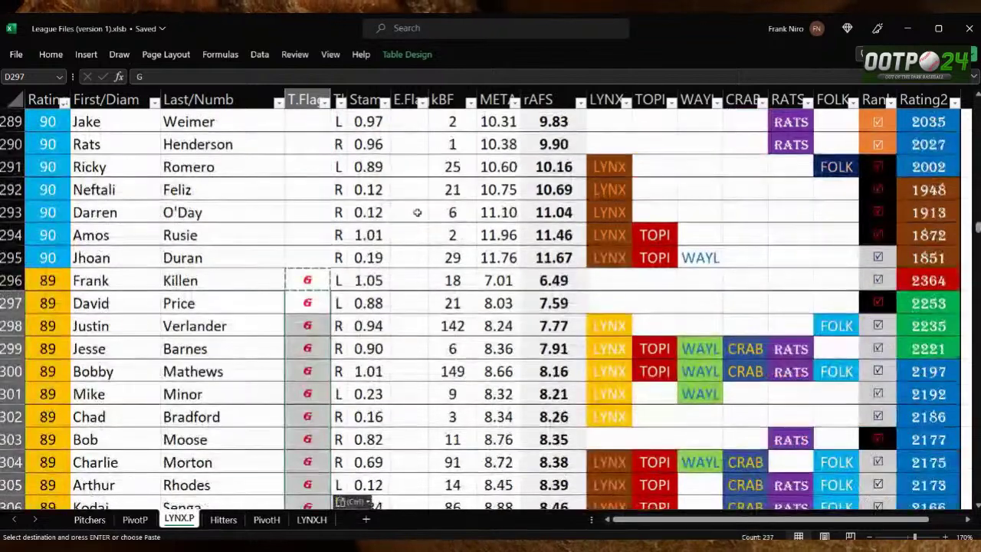
Sort the LYNX.P list by T.Flag from A to Z and look over the G-flagged pitchers.
drag(977, 226, 977, 115)
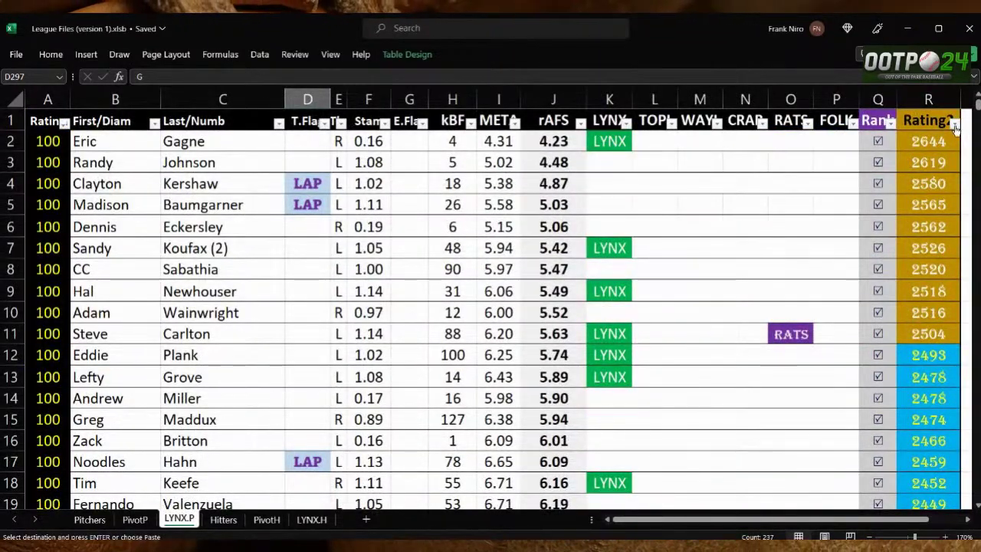
click(324, 123)
key(Escape)
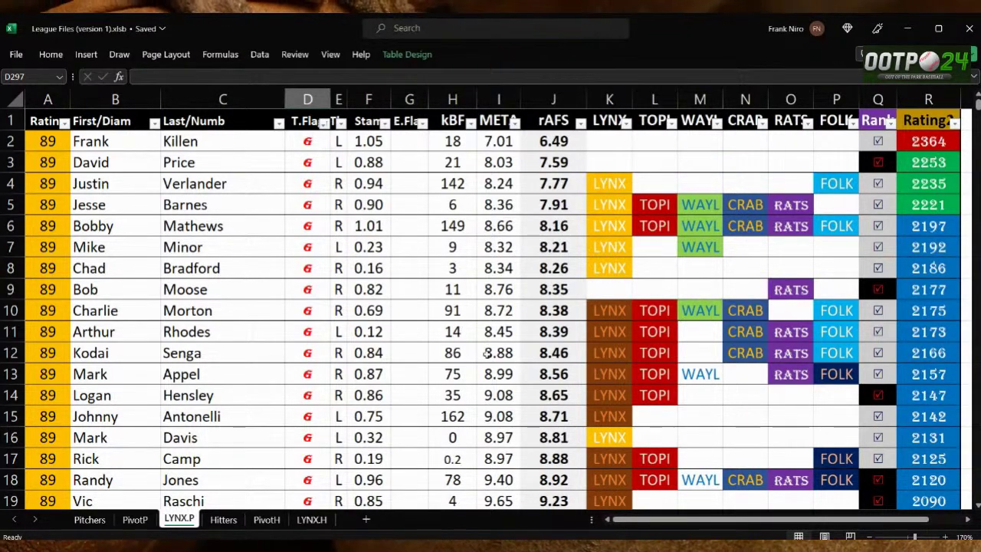
scroll(474, 371, down, 4)
scroll(475, 372, down, 4)
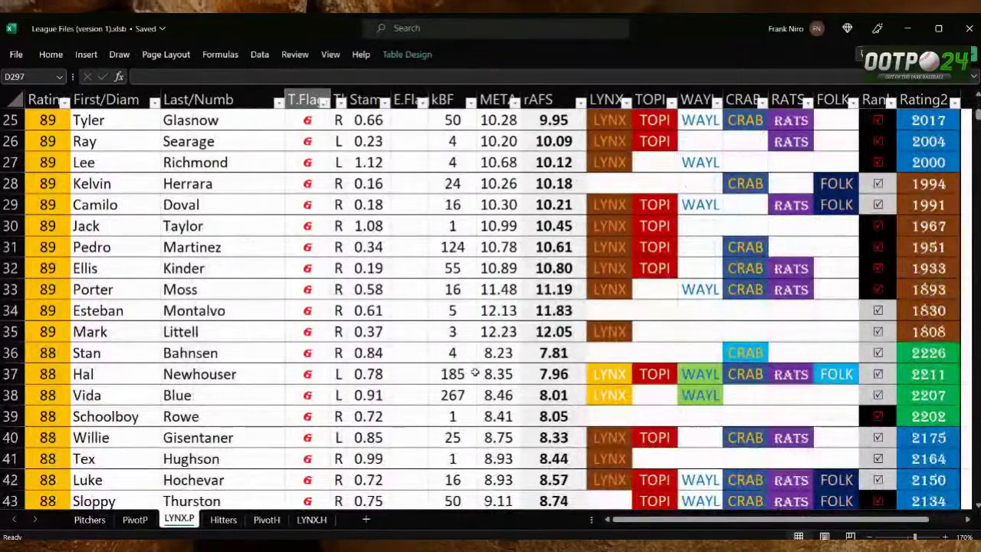
scroll(477, 372, up, 8)
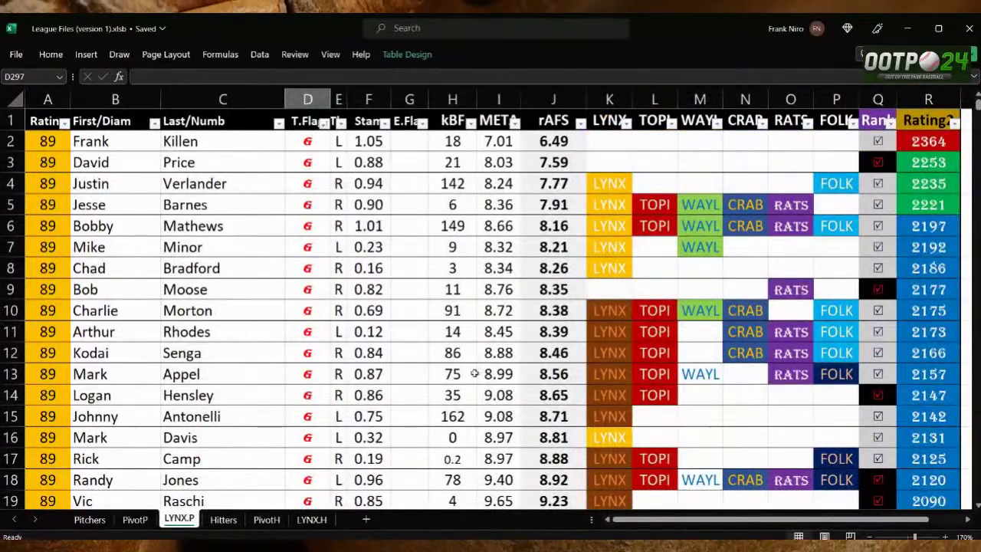
Review the rAFS, team flags and Rating2 values of the G-flagged pitchers in roughly the first 30 rows.
scroll(451, 379, down, 1)
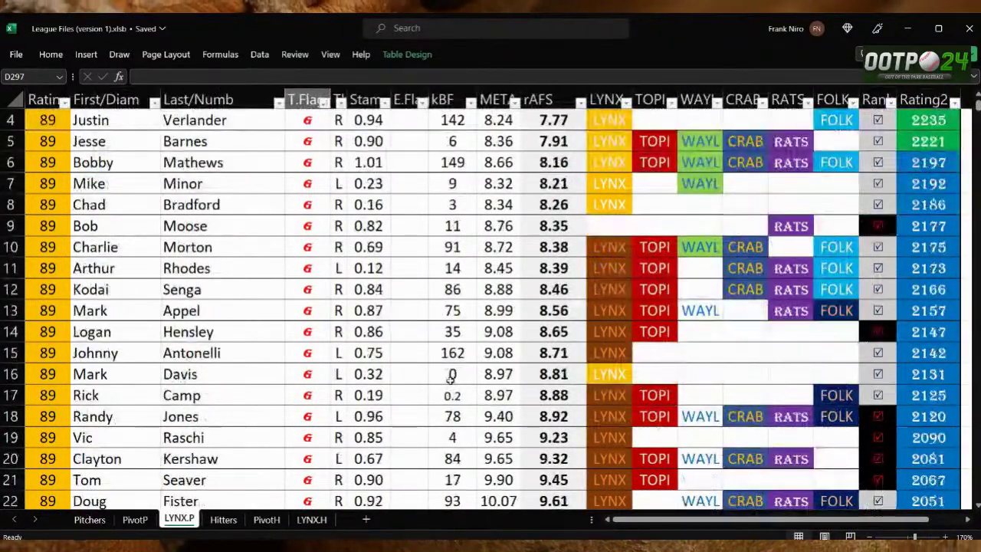
scroll(450, 379, down, 3)
scroll(452, 377, up, 5)
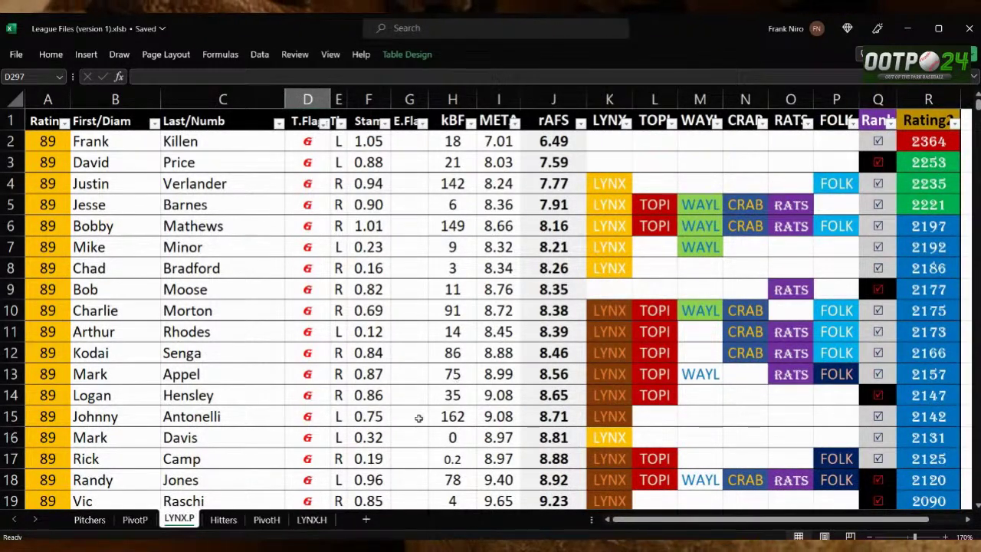
scroll(414, 424, down, 1)
scroll(419, 422, down, 1)
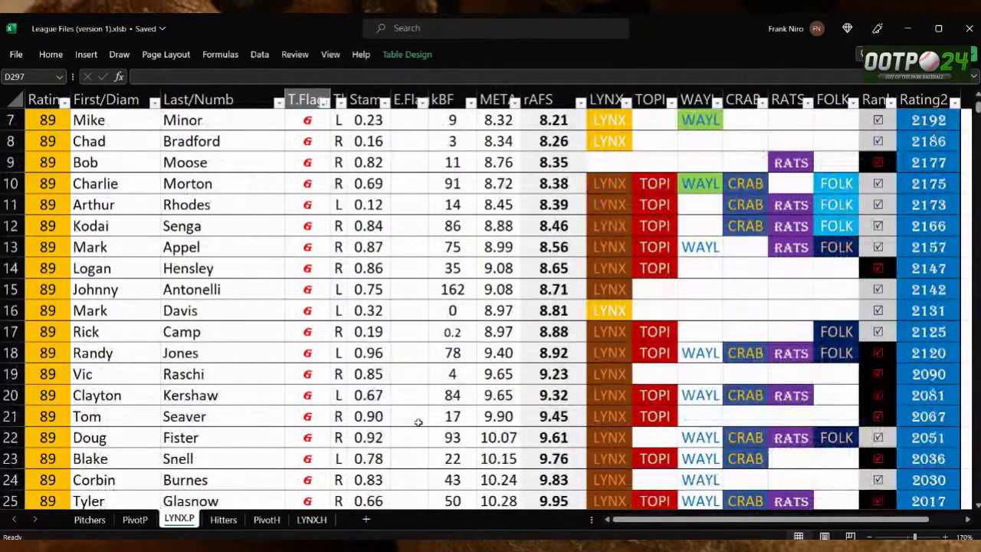
scroll(418, 422, down, 2)
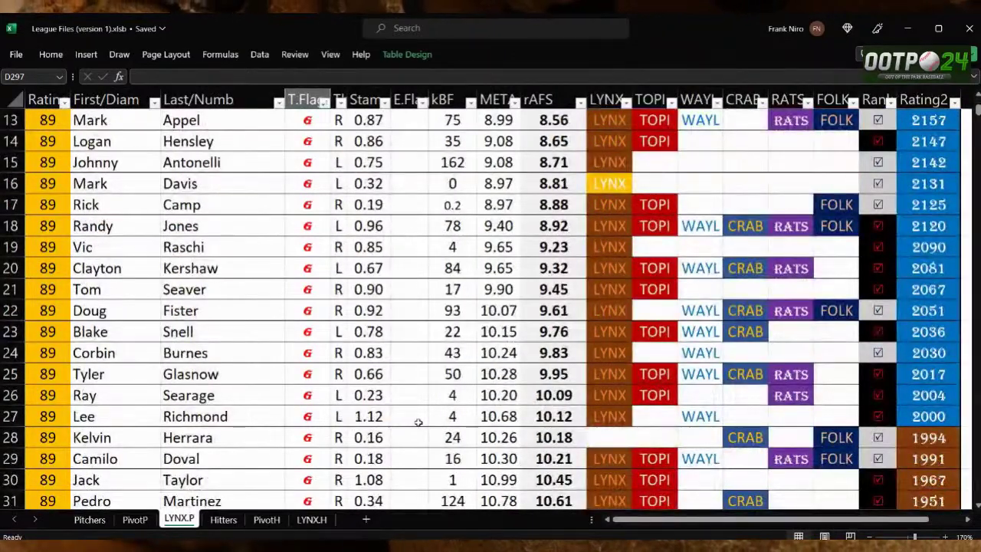
scroll(419, 422, down, 1)
scroll(419, 422, down, 1)
scroll(419, 422, up, 6)
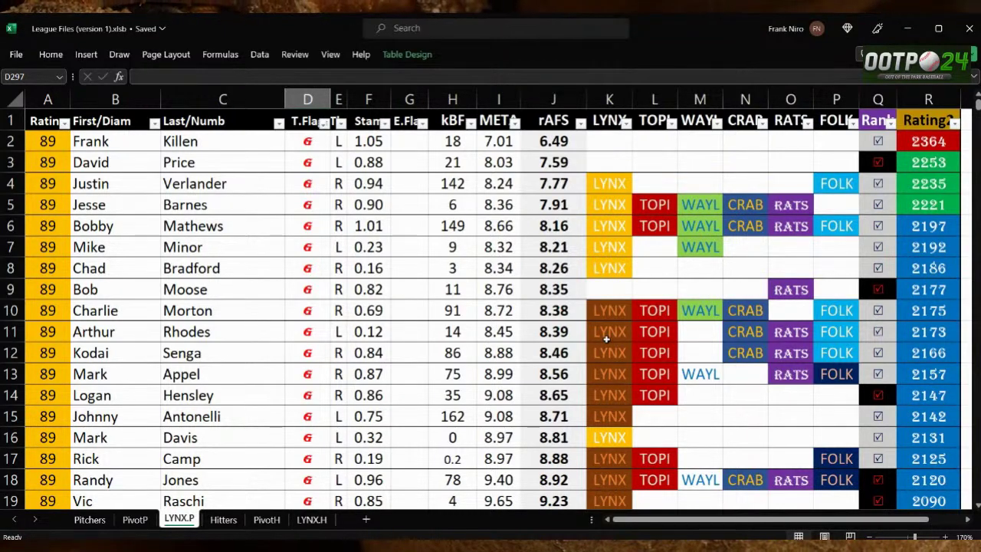
scroll(529, 307, down, 5)
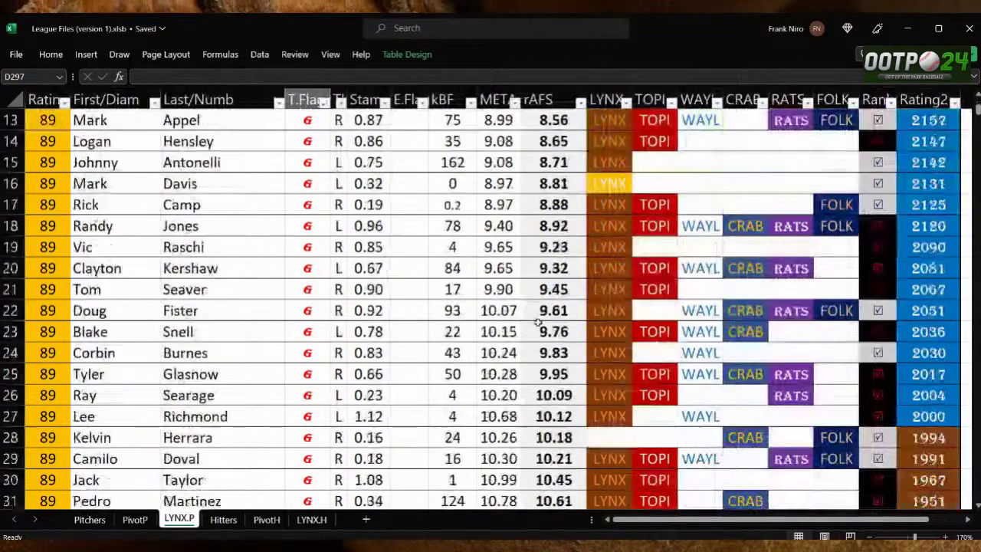
scroll(567, 322, up, 5)
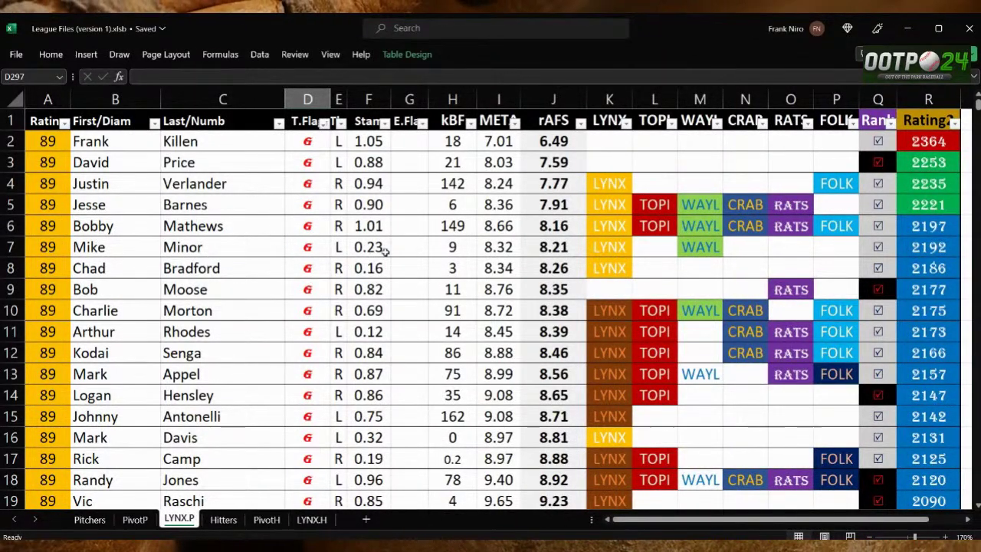
Clear the G flags from the T.Flag column, from D2 down through all flagged pitchers.
drag(308, 141, 337, 480)
scroll(330, 486, down, 10)
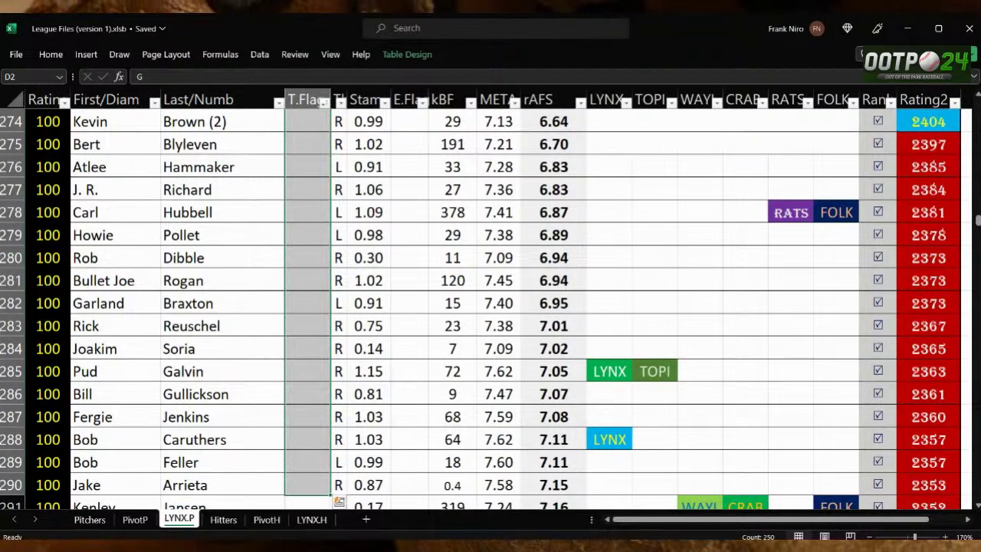
key(Delete)
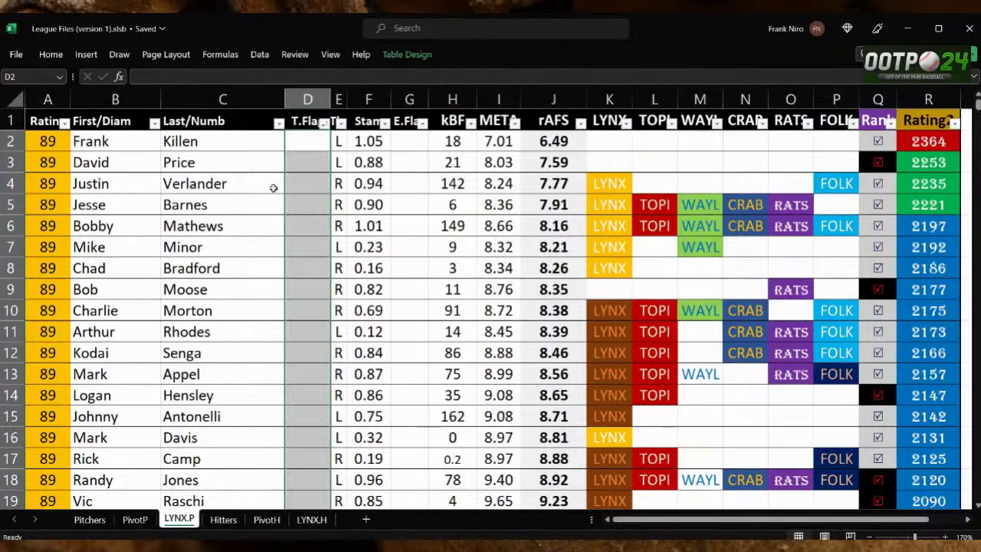
Sort the LYNX.P list by Last/Numb from A to Z and go to the pitchers whose last names start with F.
click(279, 124)
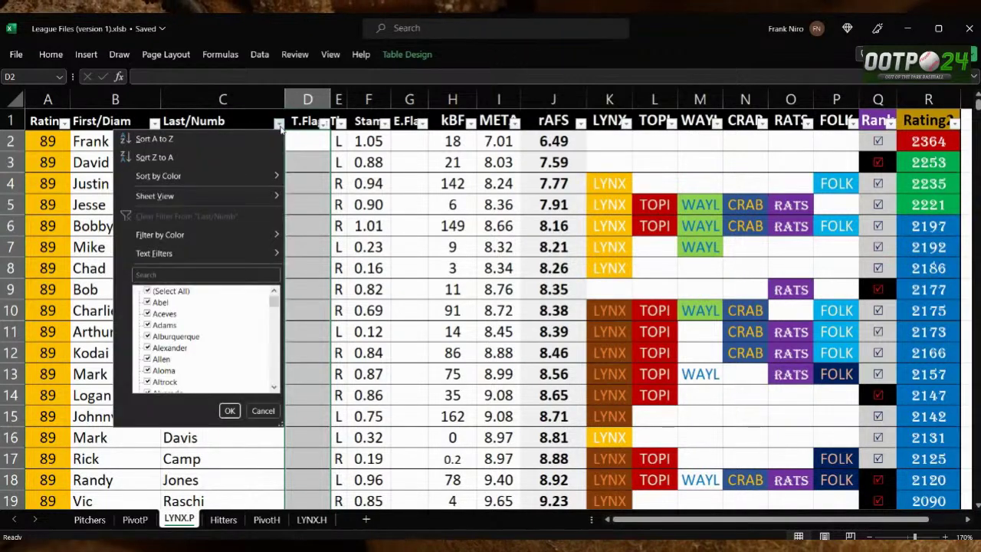
click(256, 135)
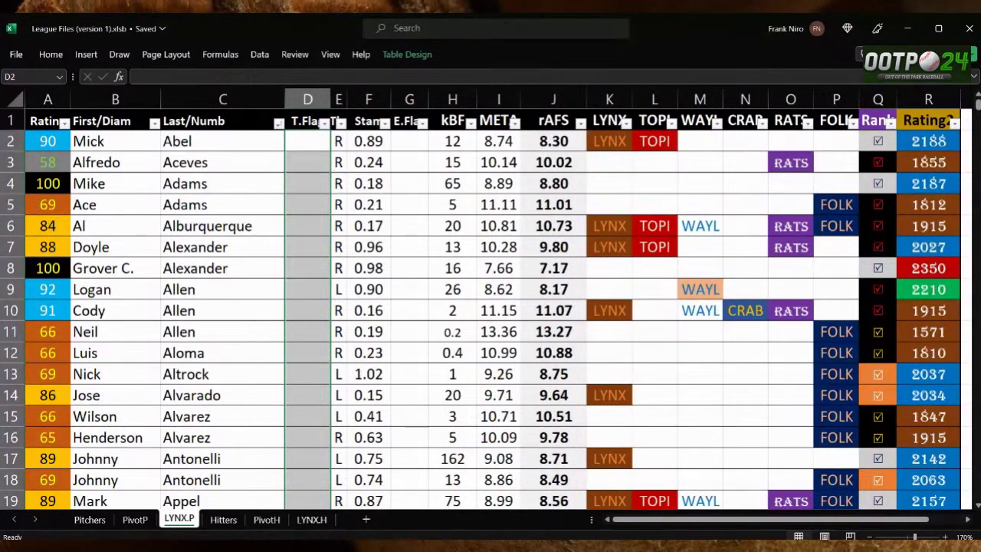
drag(978, 103, 970, 208)
scroll(408, 309, up, 9)
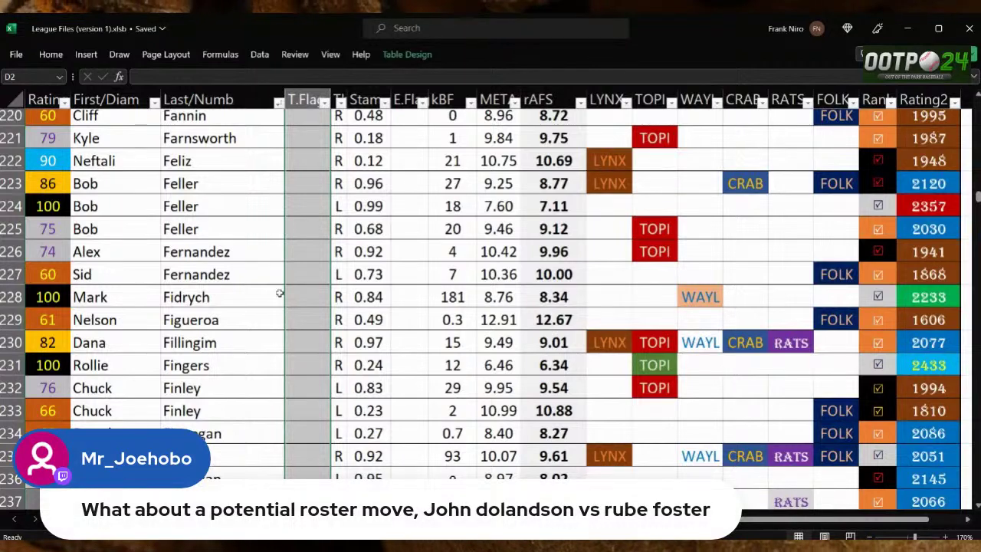
Look at the pitcher totals in the PivotP sheet and find John Donaldson's row in the LYNX.P list.
key(ctrl+Page_Down)
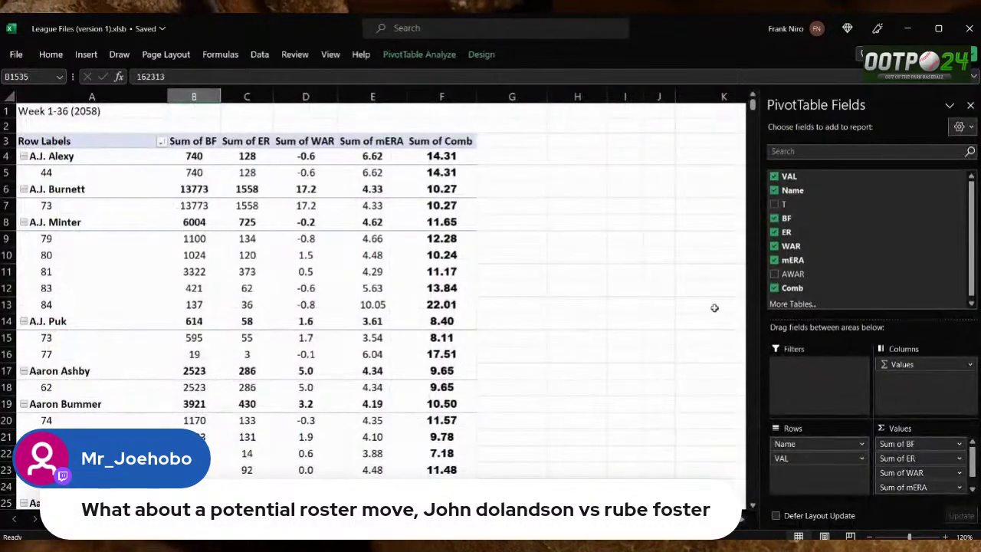
drag(749, 113, 732, 313)
scroll(614, 319, down, 5)
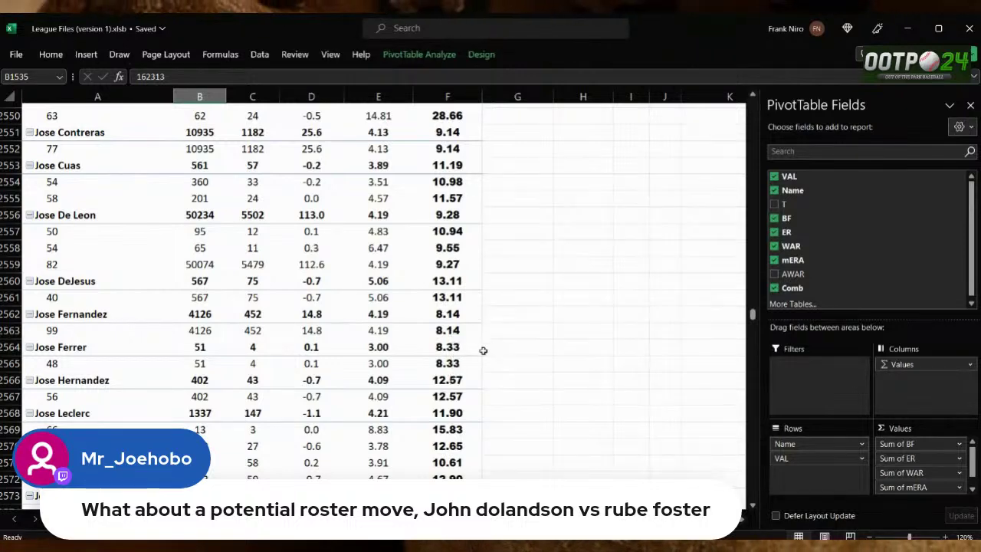
key(ctrl+Page_Down)
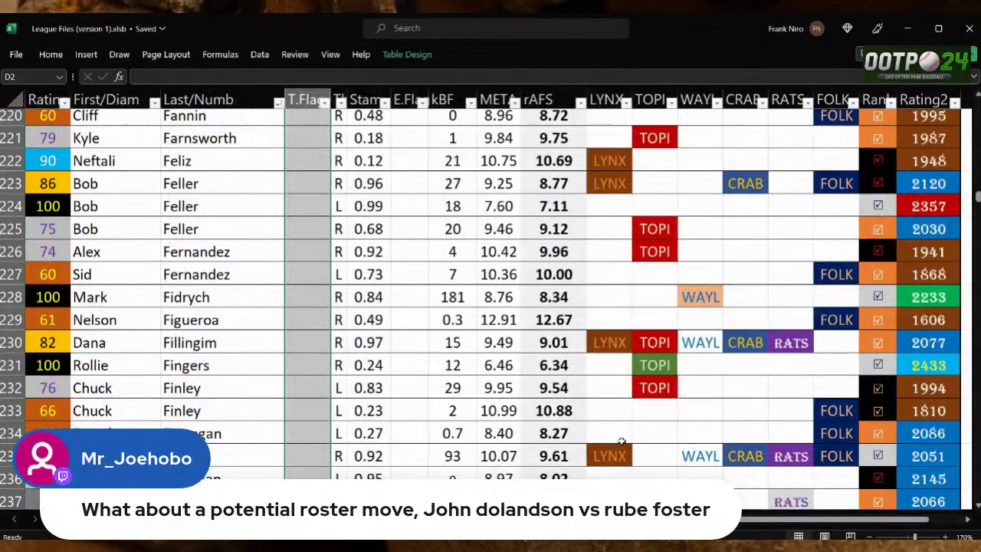
scroll(621, 396, up, 13)
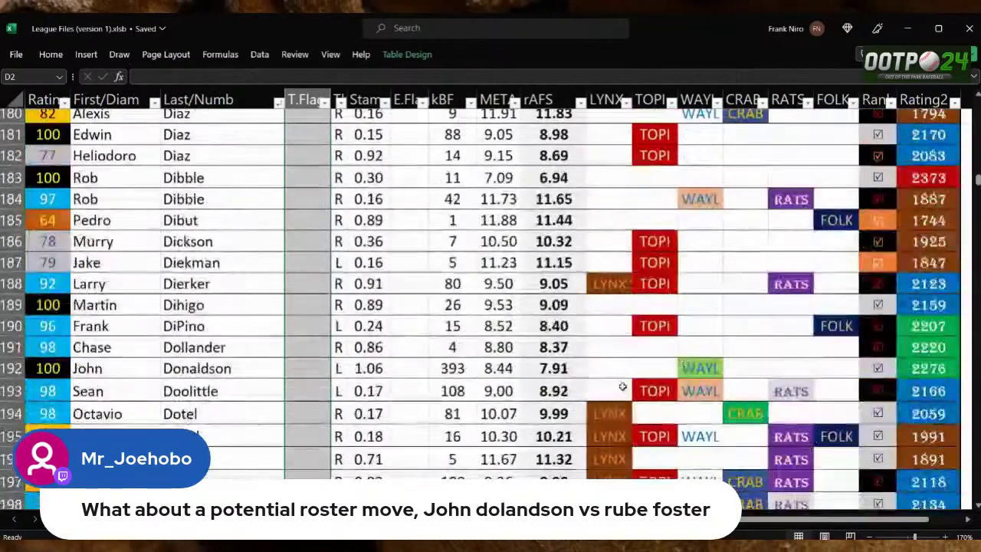
scroll(613, 379, up, 3)
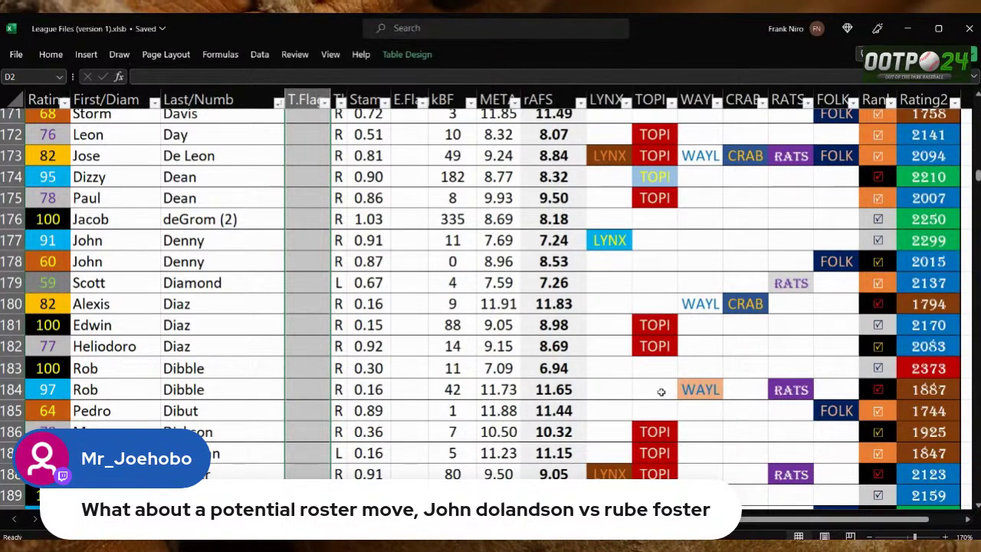
key(ctrl+Page_Down)
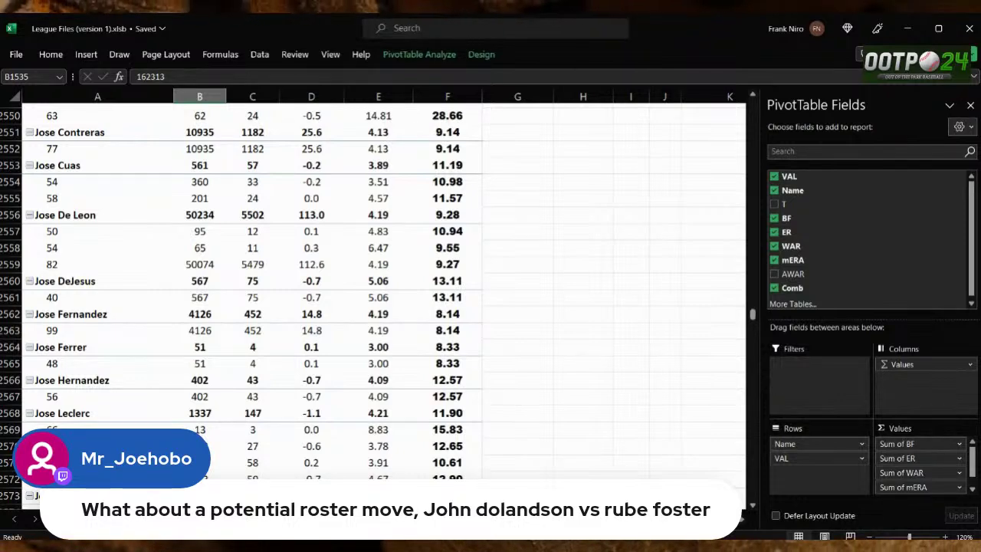
key(ctrl+Page_Up)
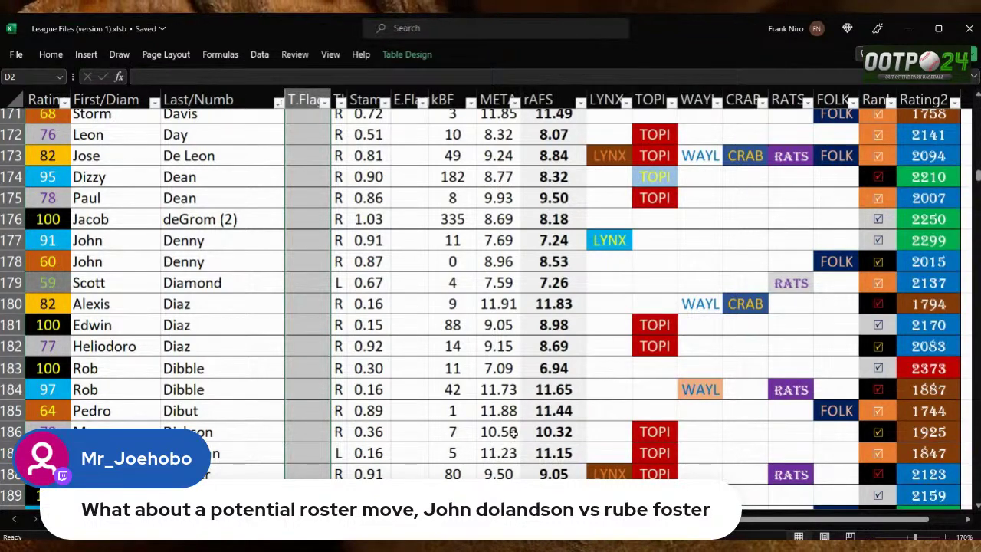
drag(978, 178, 978, 105)
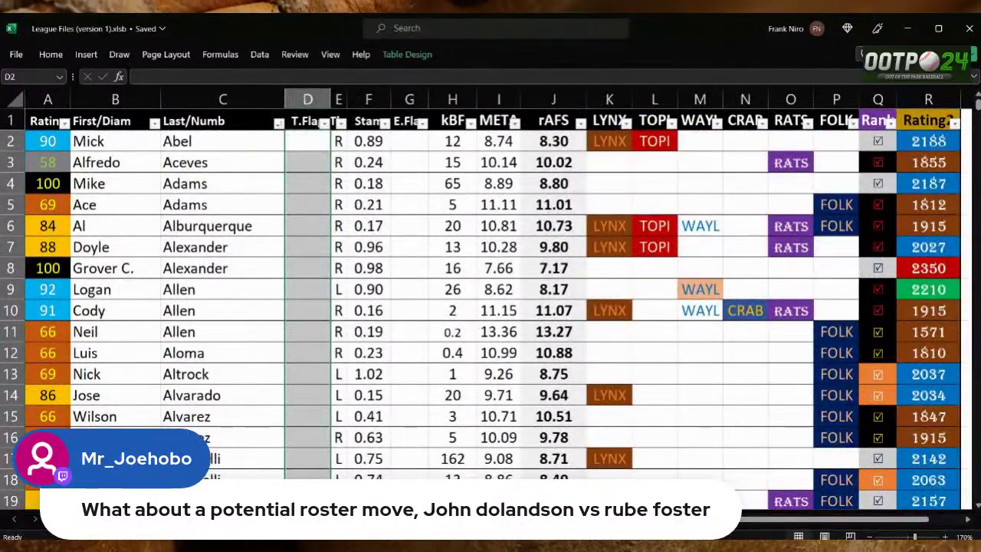
key(ctrl+Page_Down)
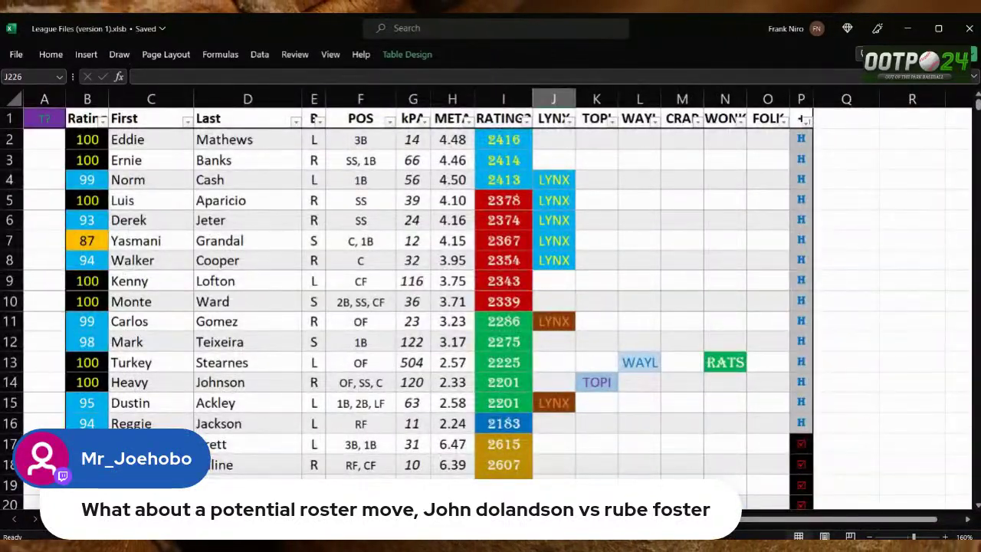
key(ctrl+Page_Down)
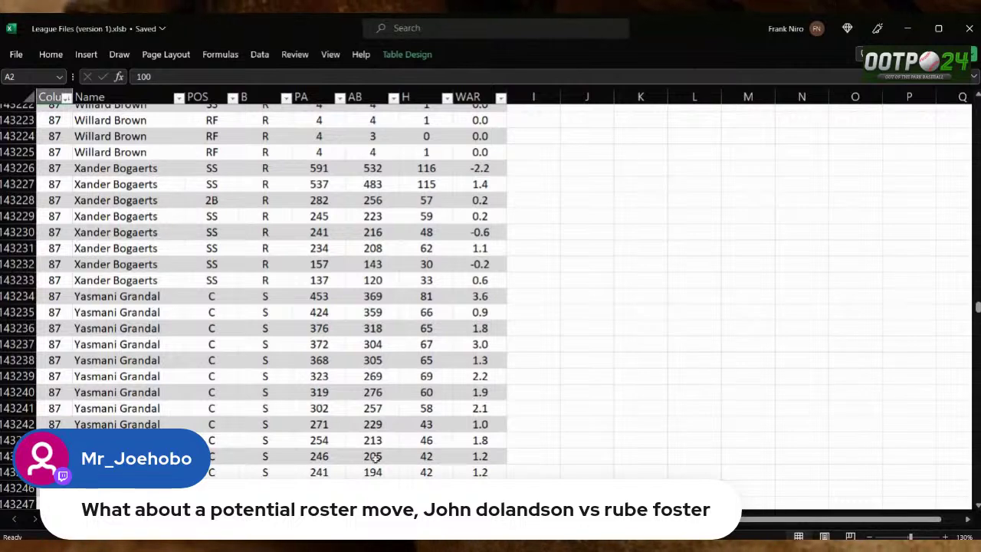
key(ctrl+Page_Up)
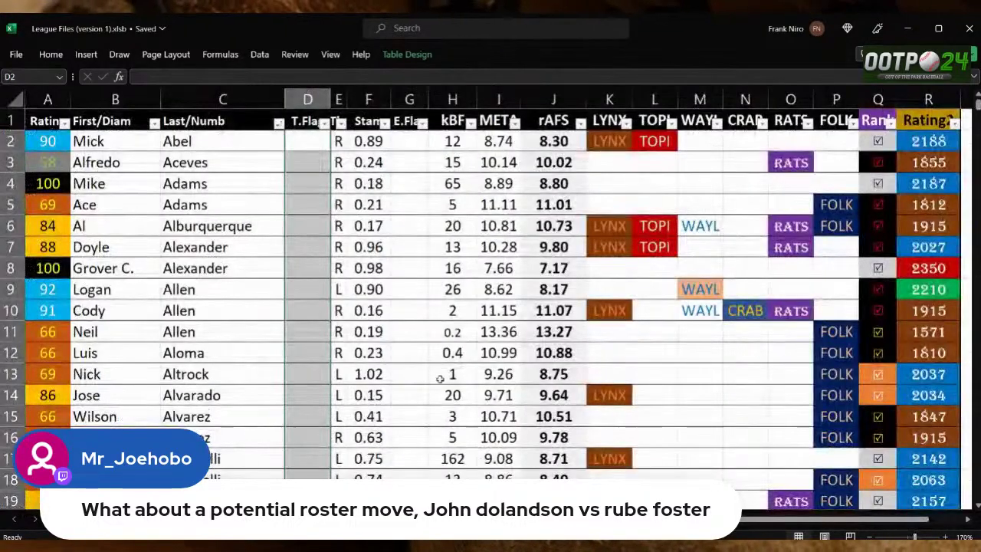
click(280, 124)
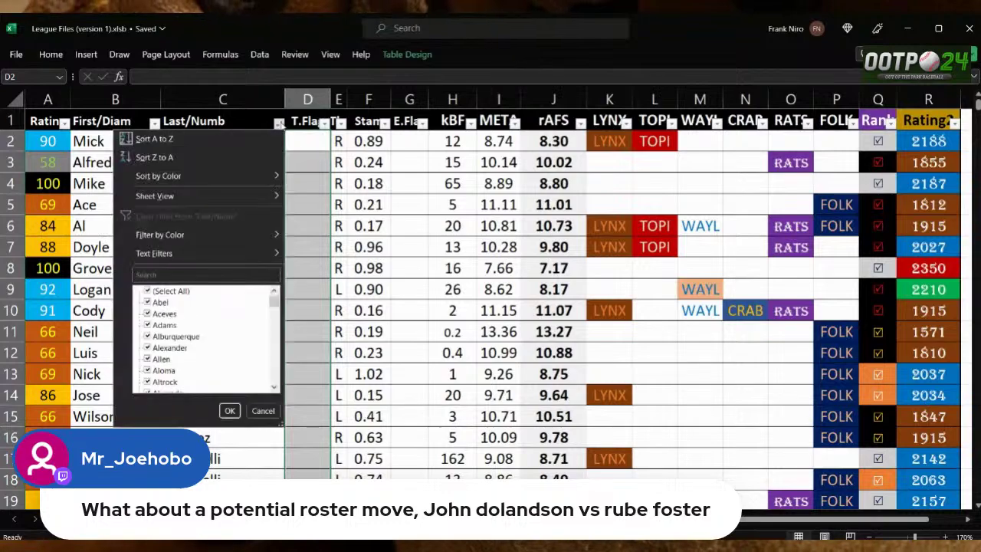
click(490, 247)
scroll(498, 262, down, 7)
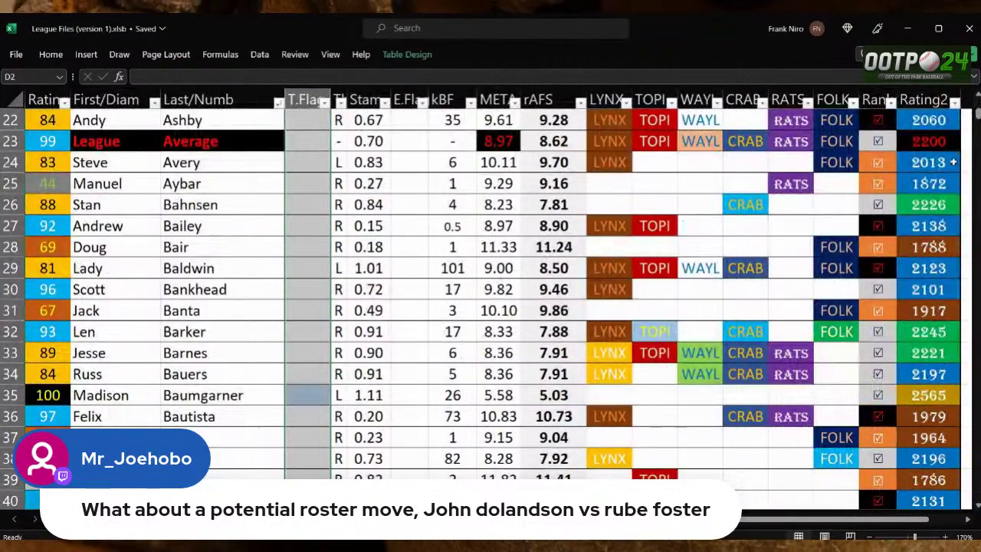
scroll(979, 126, down, 20)
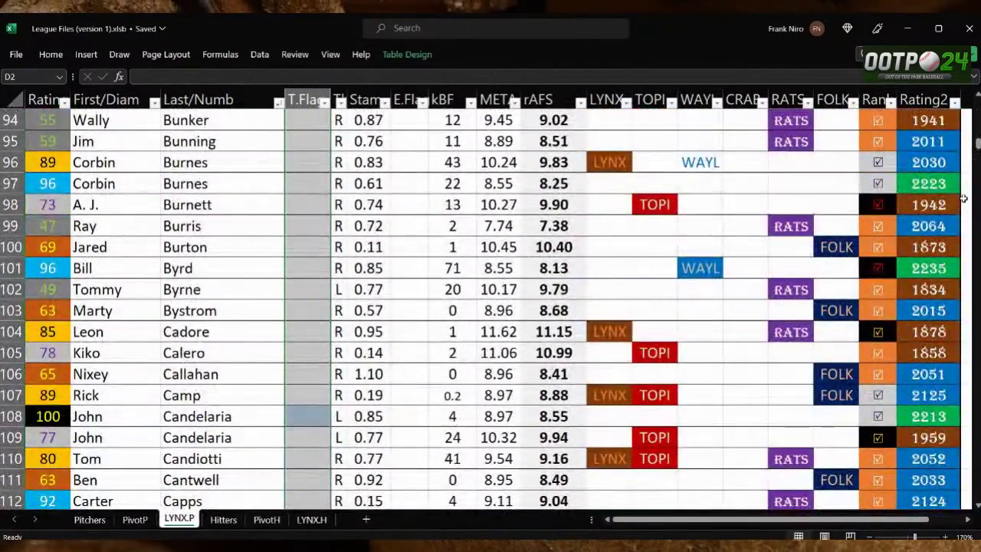
drag(978, 146, 977, 184)
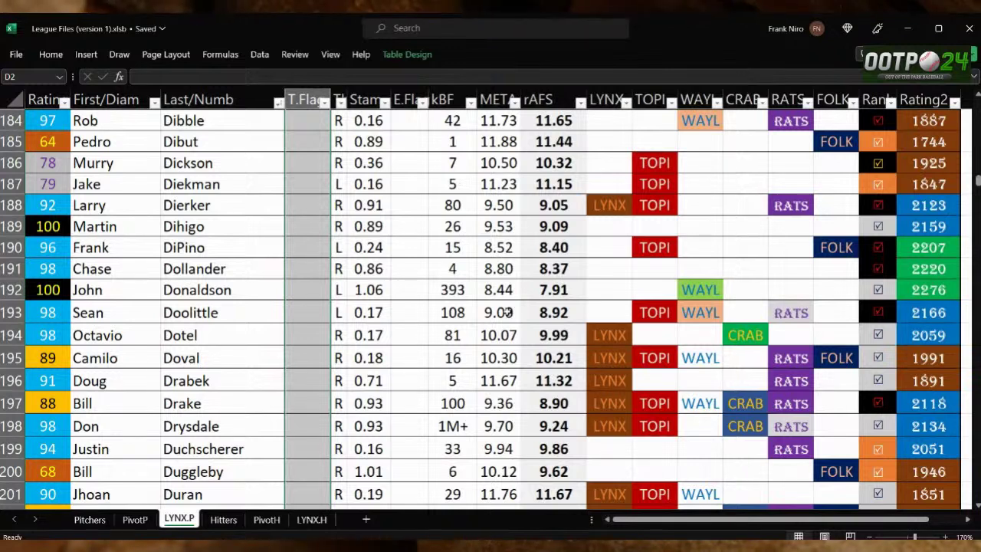
key(ctrl+s)
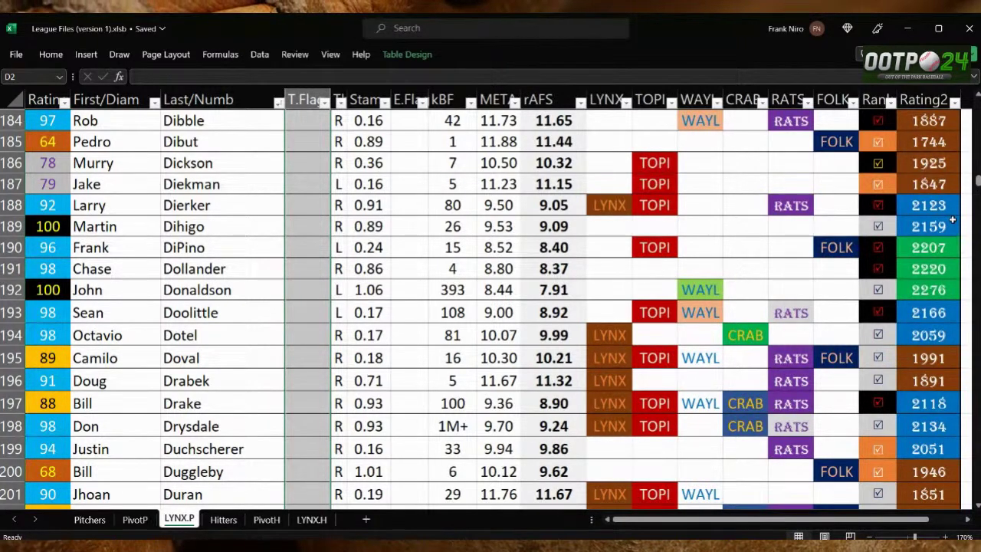
Compare Rube Foster's ratings with John Donaldson's and select Donaldson's Rating2 cell R192 to examine its formula.
drag(977, 181, 977, 205)
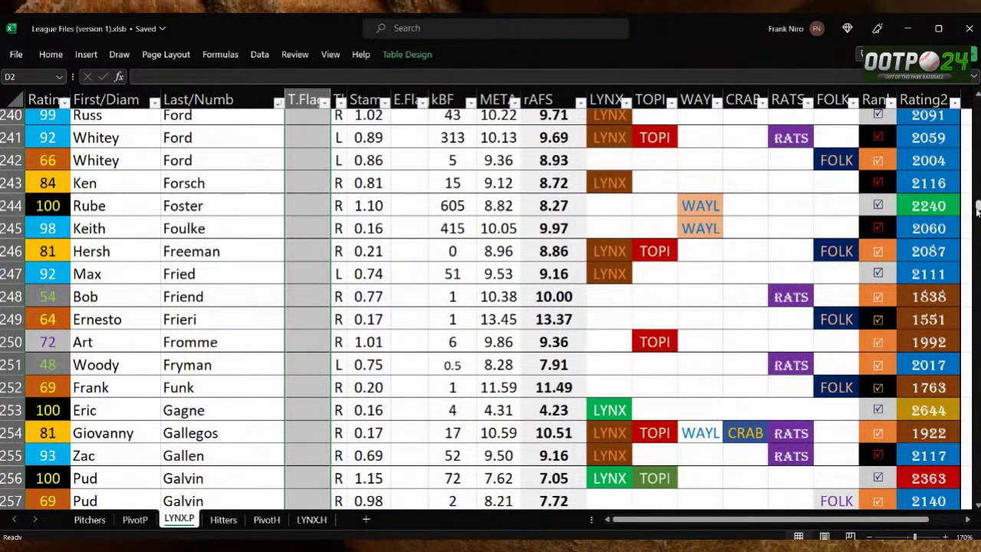
drag(978, 211, 977, 184)
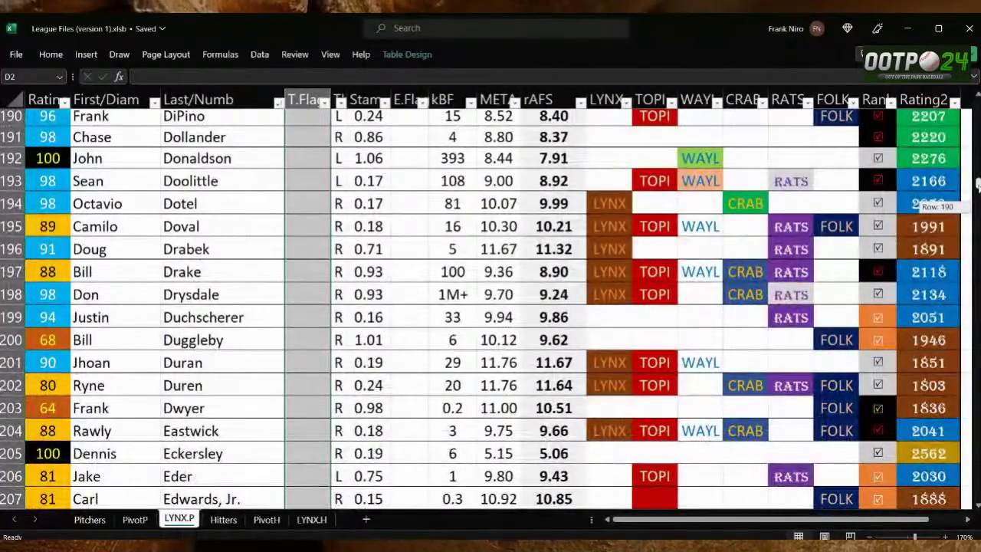
click(939, 159)
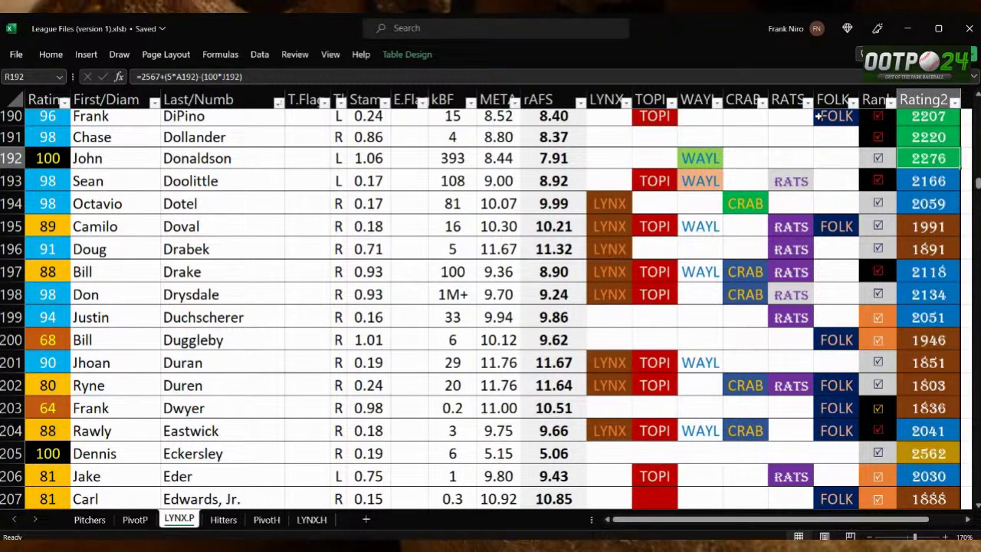
Review Rube Foster's entry in row 244 and switch to the hitter ratings on the LYNX.H sheet.
scroll(804, 156, down, 13)
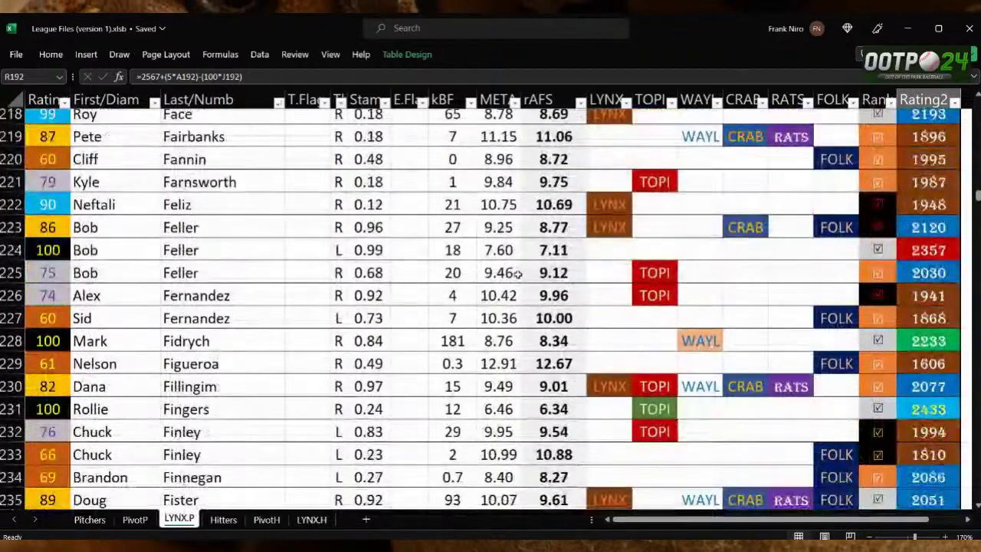
scroll(518, 274, down, 2)
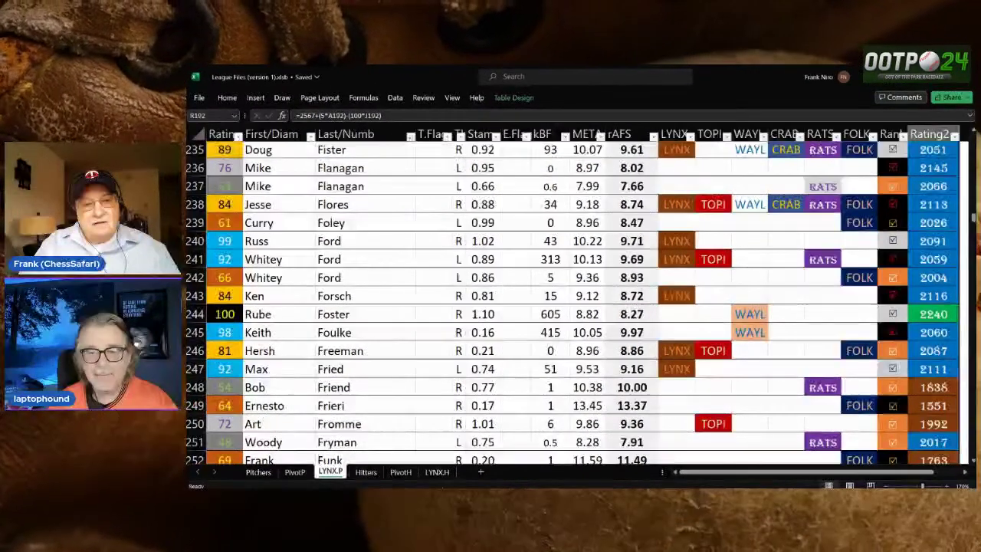
click(436, 472)
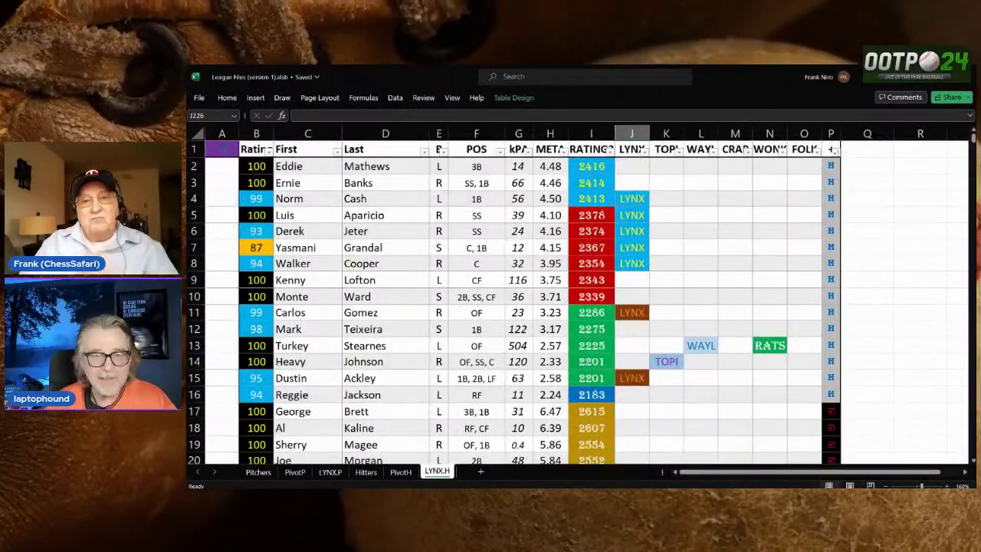
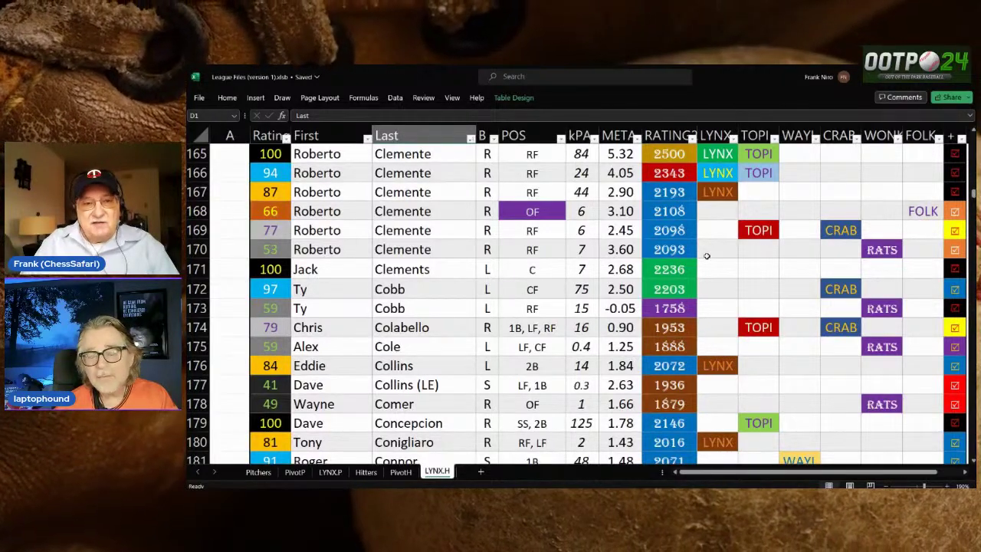
Look through the LYNX.H hitter list from the Clemente rows to the Robinson and Rodriguez rows, comparing each player's versions, ratings and flags.
scroll(707, 256, down, 8)
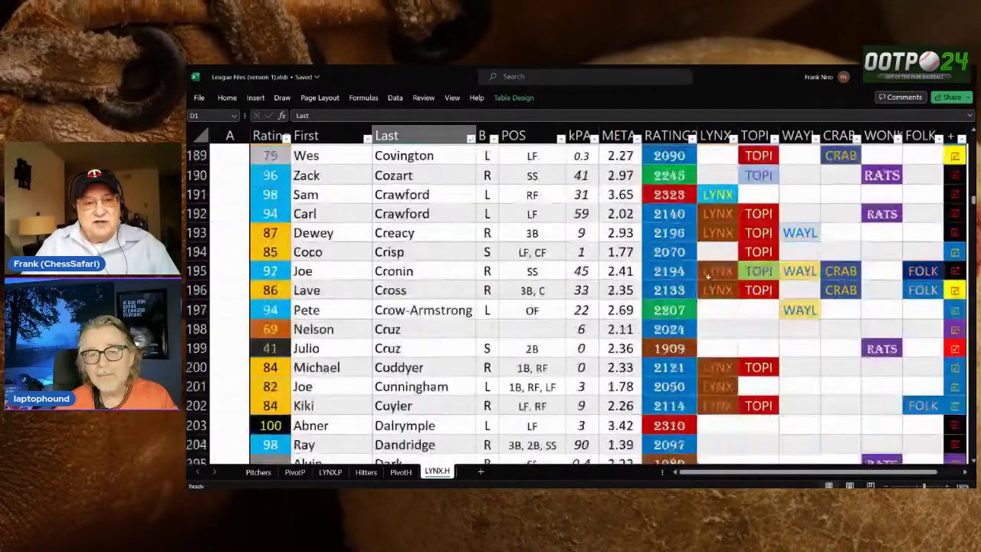
scroll(708, 277, down, 2)
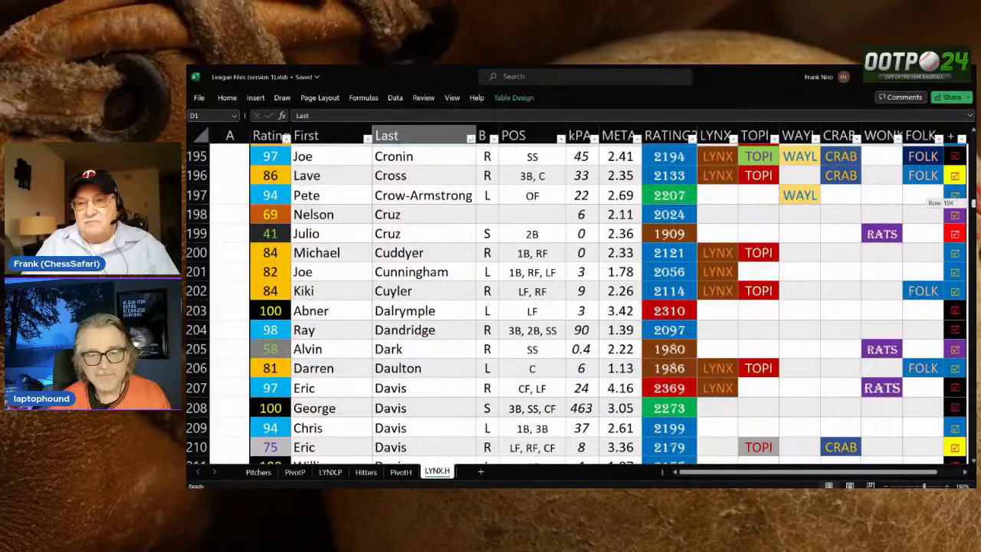
scroll(590, 303, down, 20)
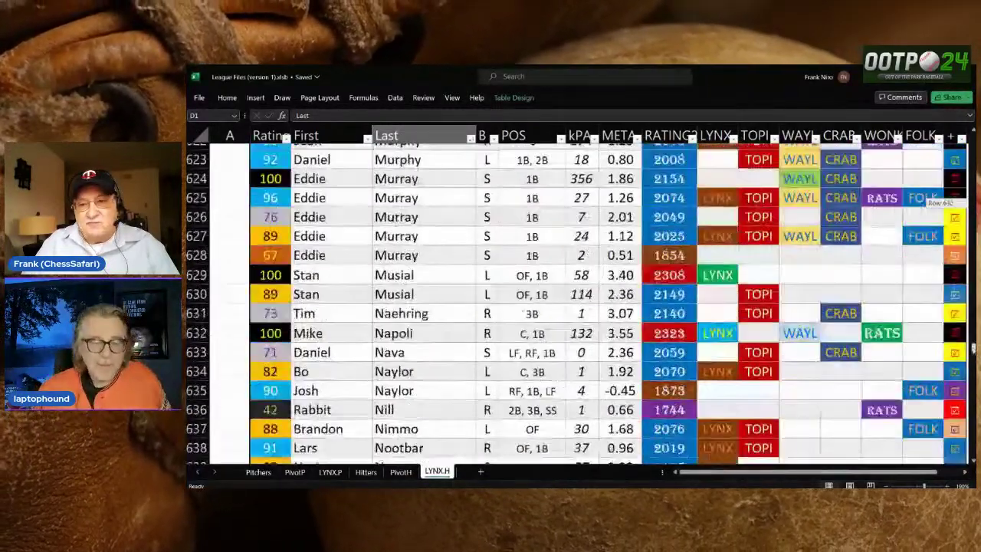
scroll(590, 303, down, 14)
scroll(590, 303, up, 9)
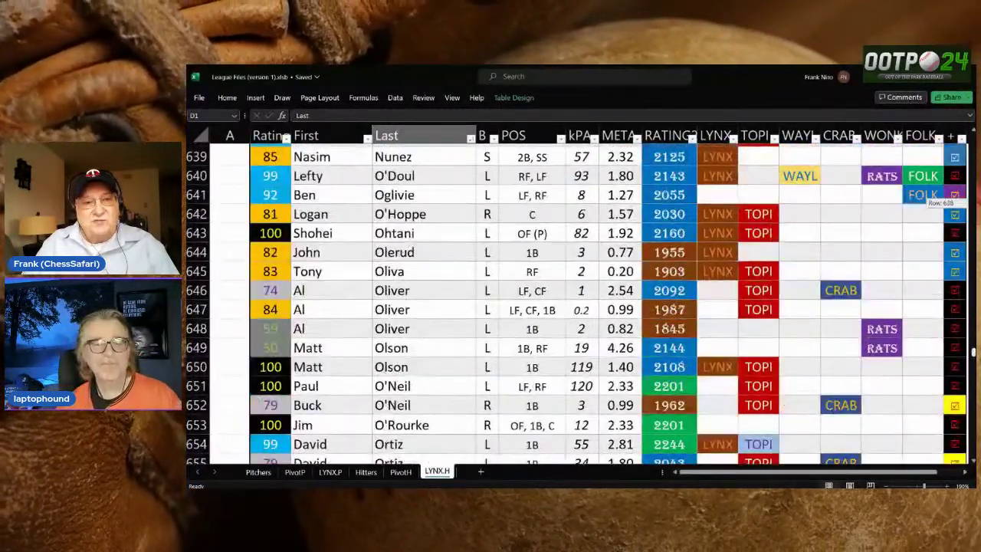
scroll(899, 315, down, 20)
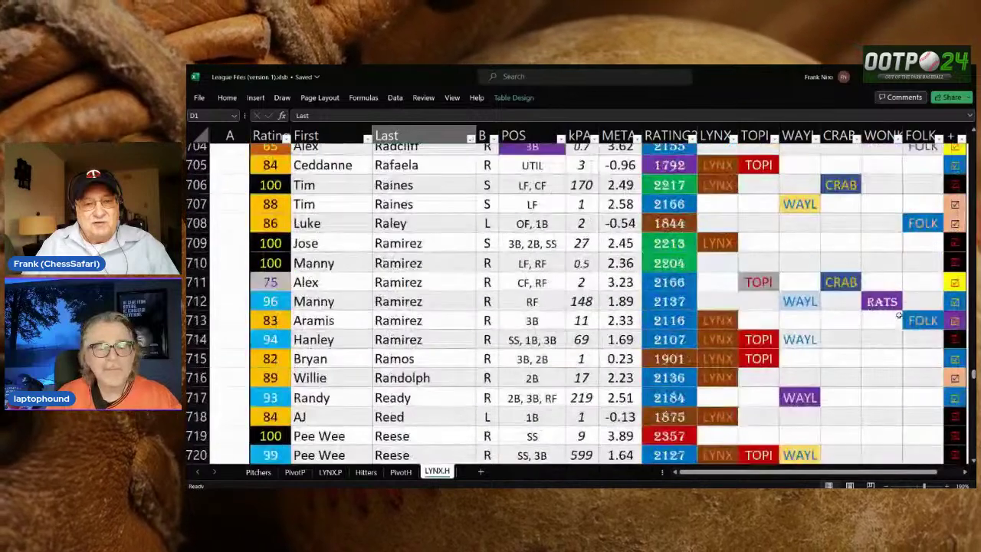
scroll(899, 315, down, 11)
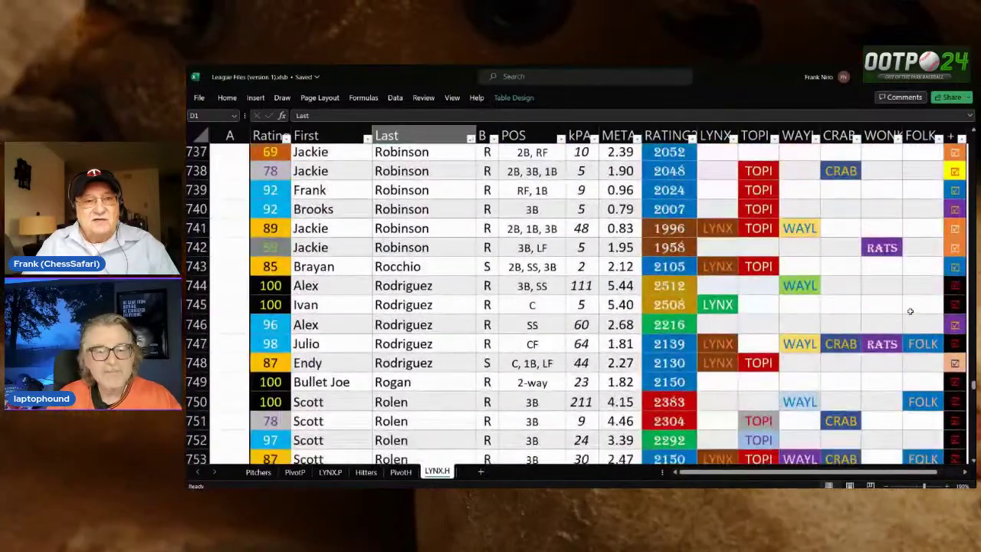
scroll(910, 311, up, 1)
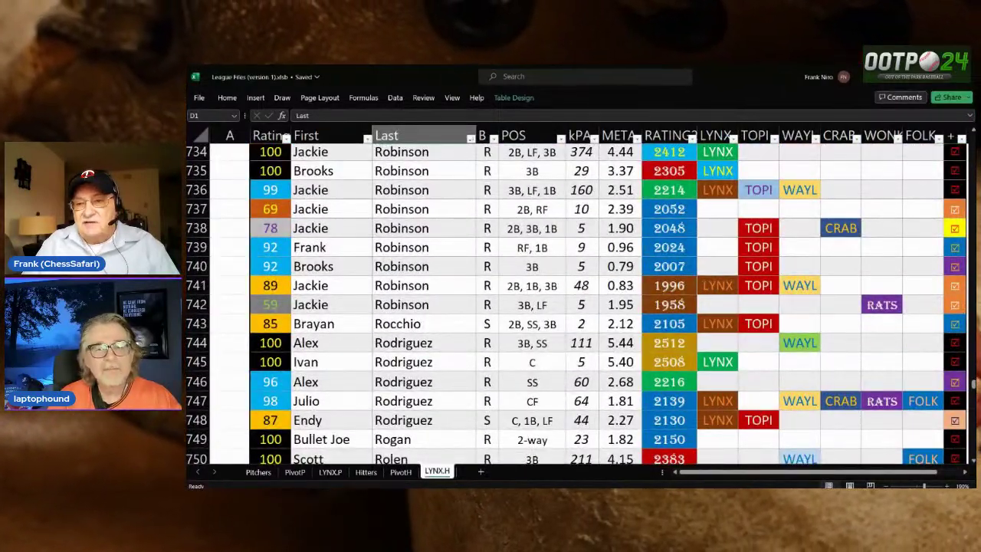
scroll(576, 304, down, 1)
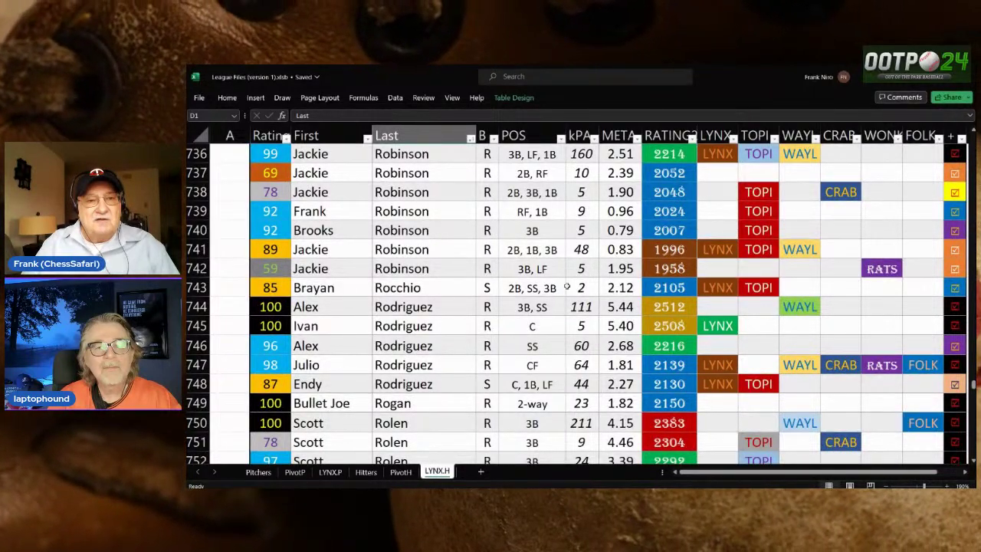
scroll(567, 285, up, 1)
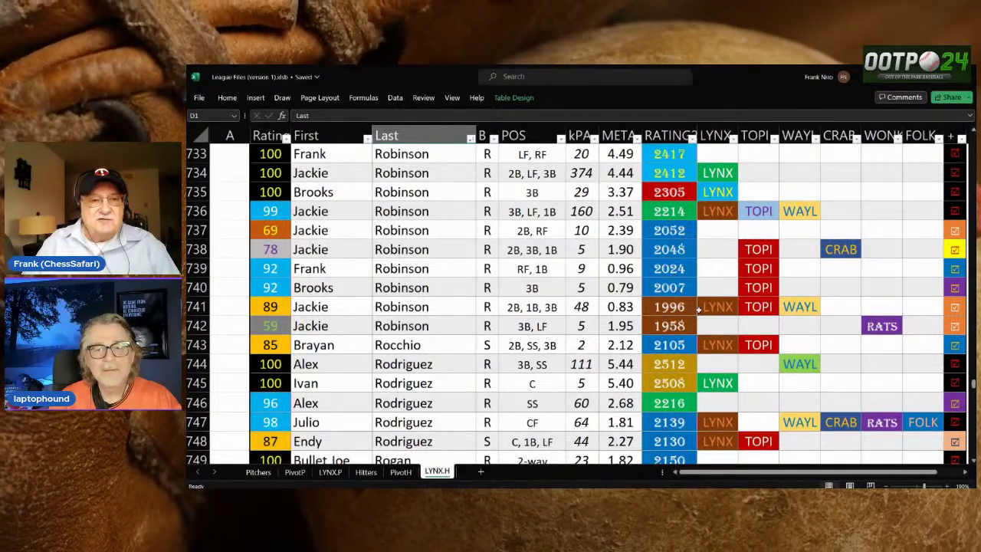
Sort the hitters alphabetically by First and then by Last, A to Z, and review the Robinson and Rodriguez entries.
click(367, 138)
key(Escape)
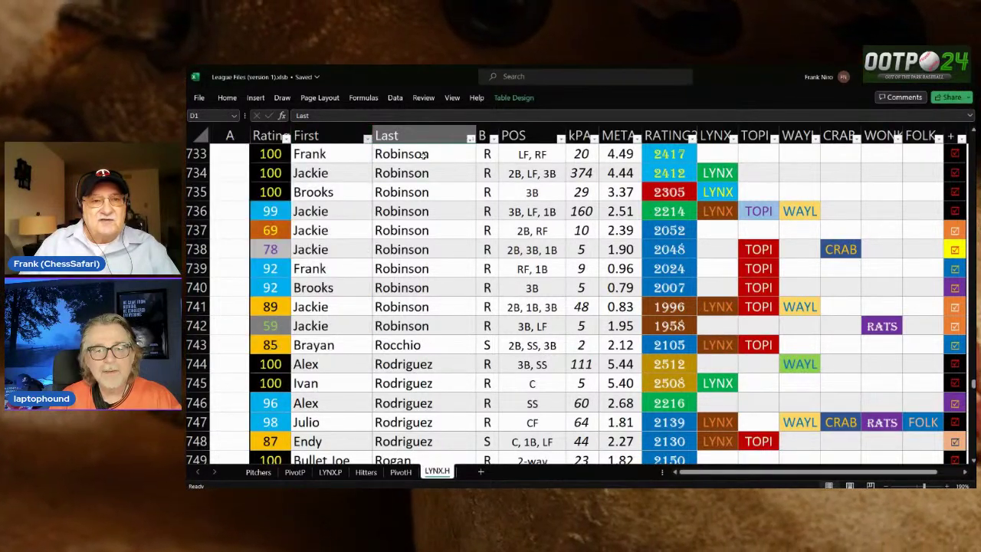
click(470, 139)
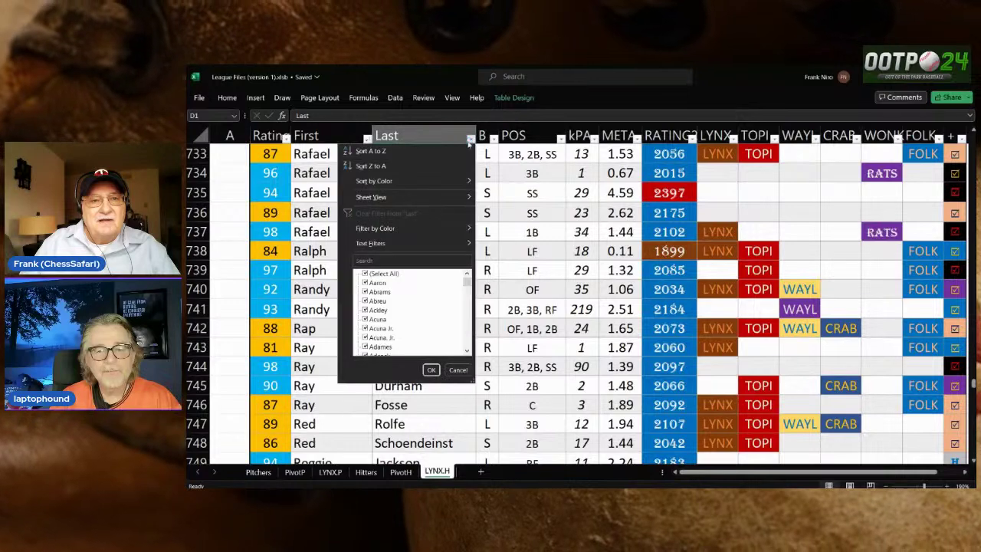
click(445, 147)
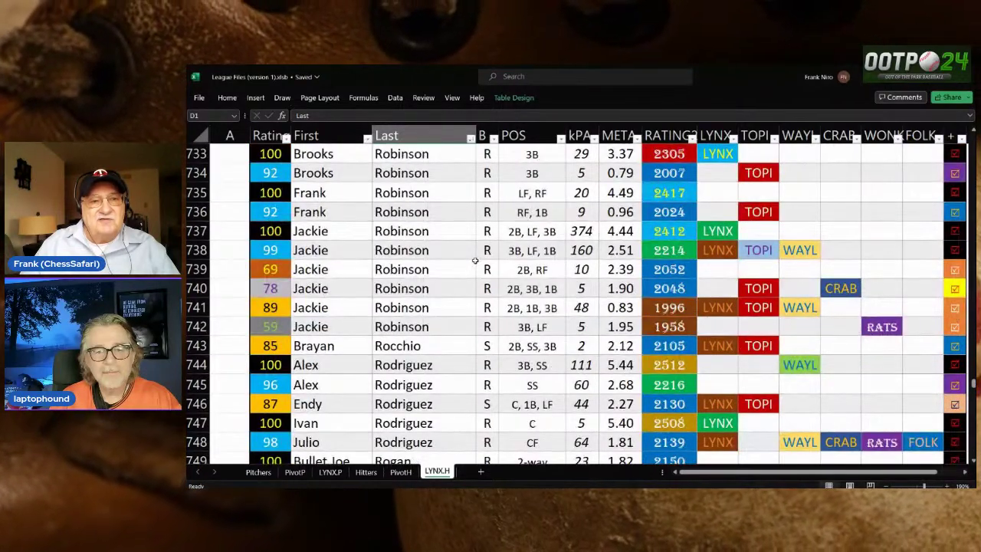
scroll(435, 272, down, 1)
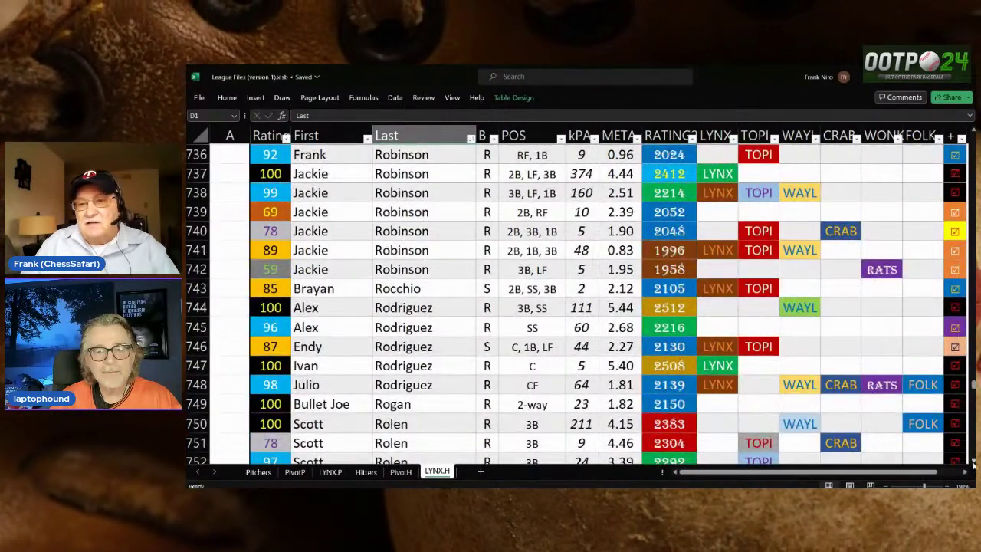
click(973, 463)
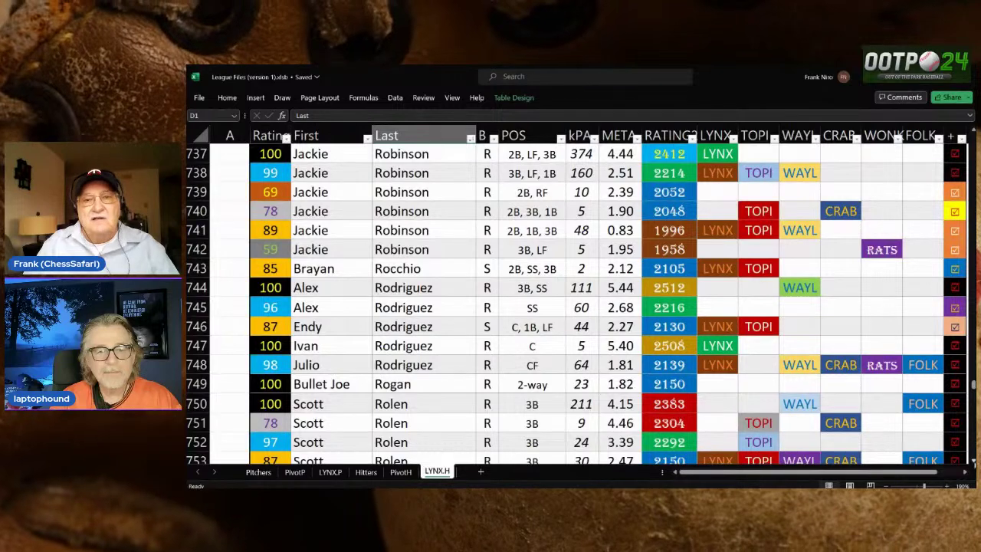
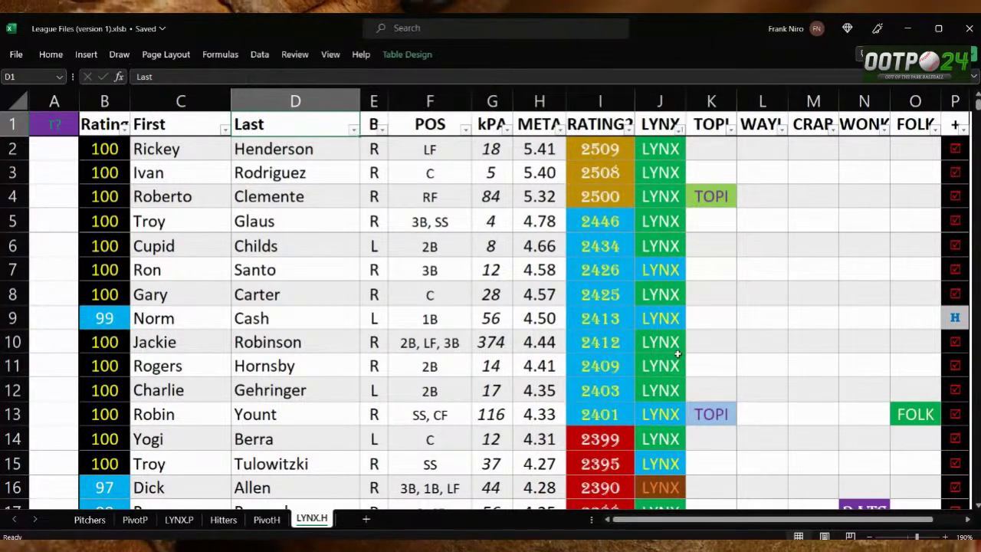
Review the LYNX-flagged hitters in rating order, including Robin Yount's entry in row 13, and return to the top of the list.
scroll(679, 422, down, 5)
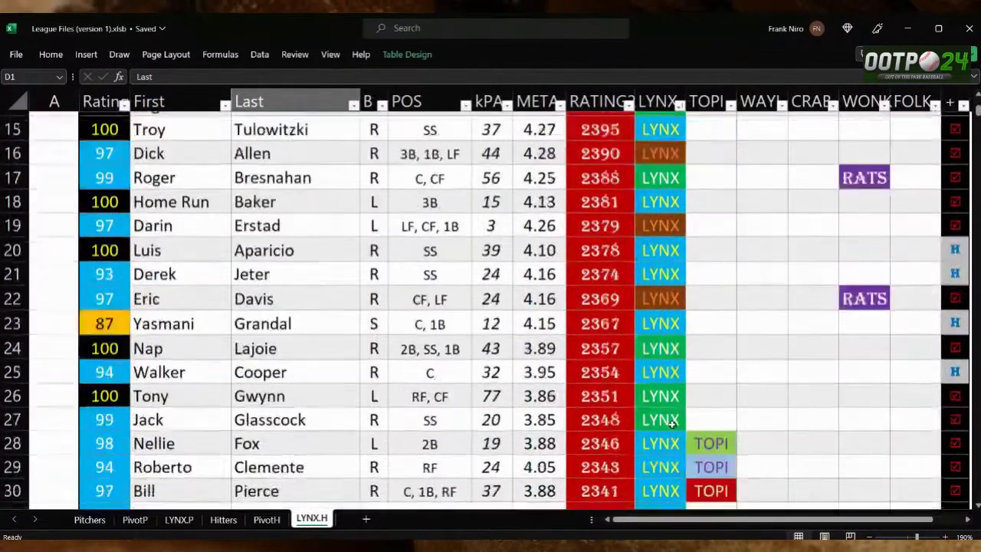
scroll(675, 421, up, 4)
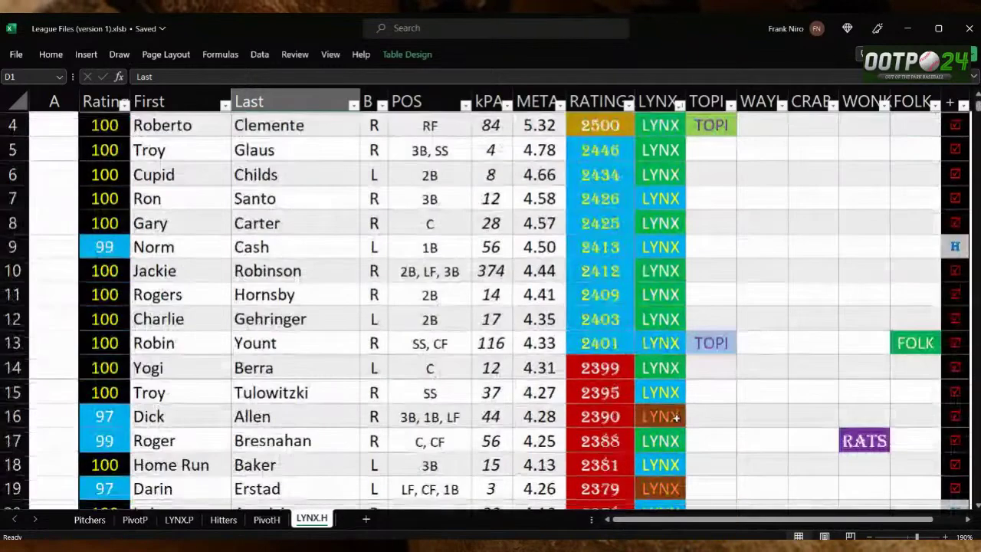
scroll(678, 414, up, 1)
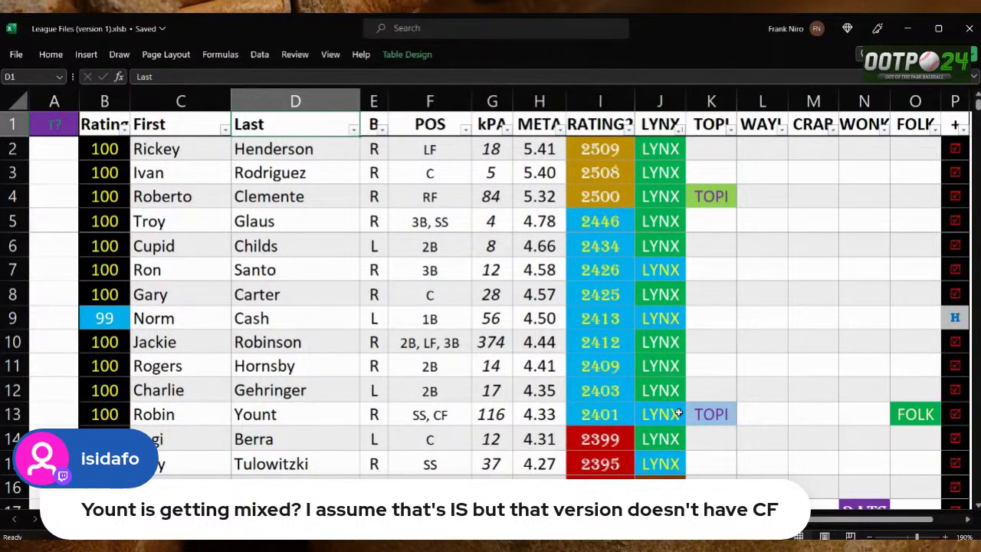
scroll(709, 403, down, 4)
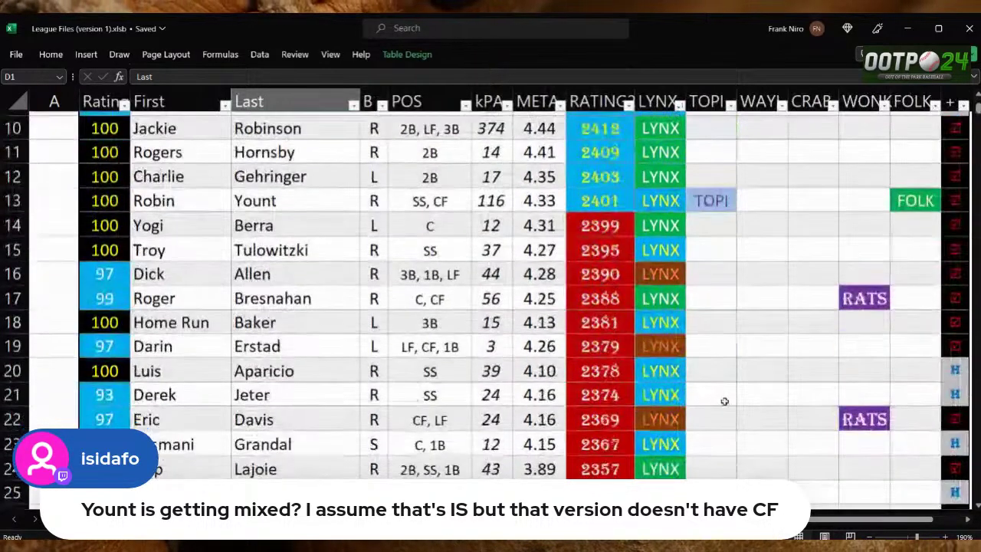
scroll(735, 399, down, 11)
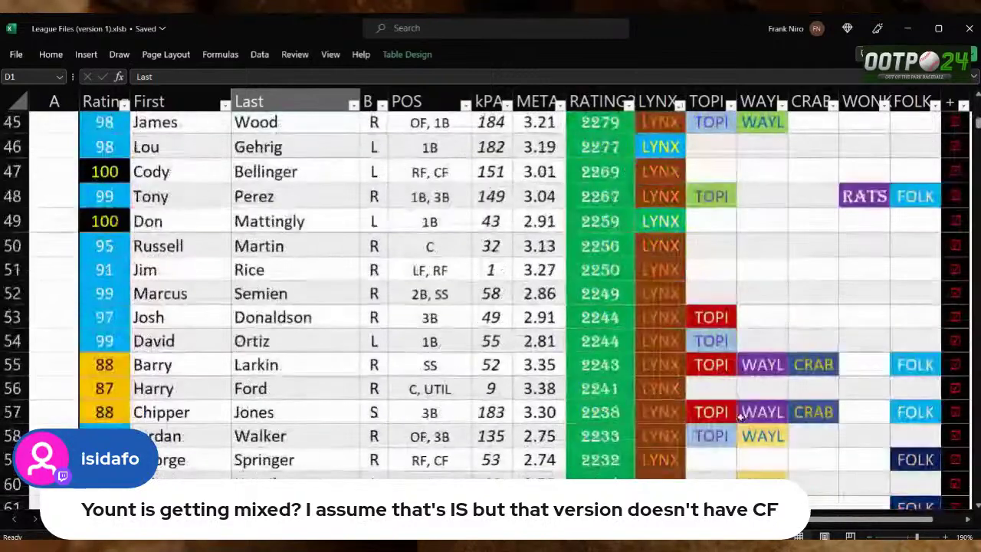
scroll(741, 415, up, 15)
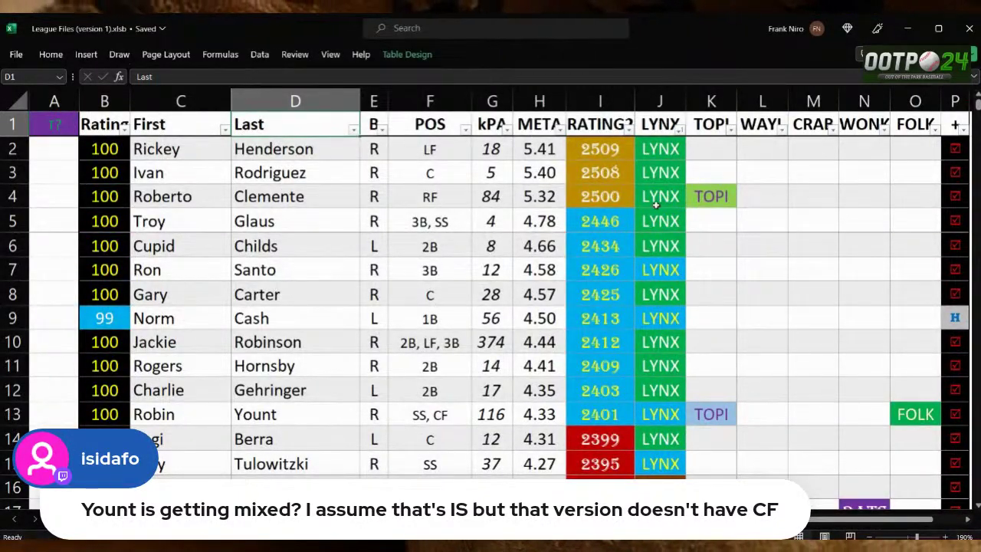
click(628, 131)
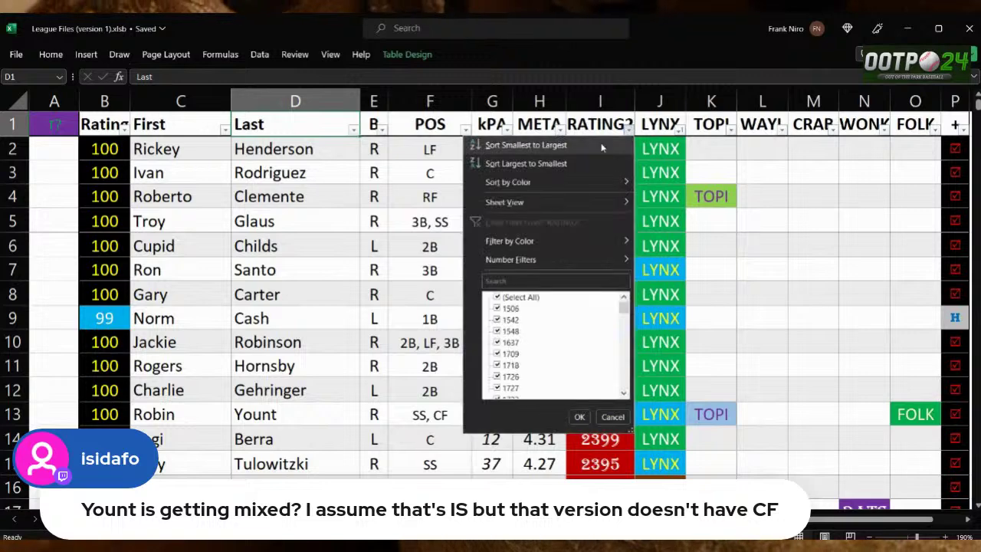
click(529, 145)
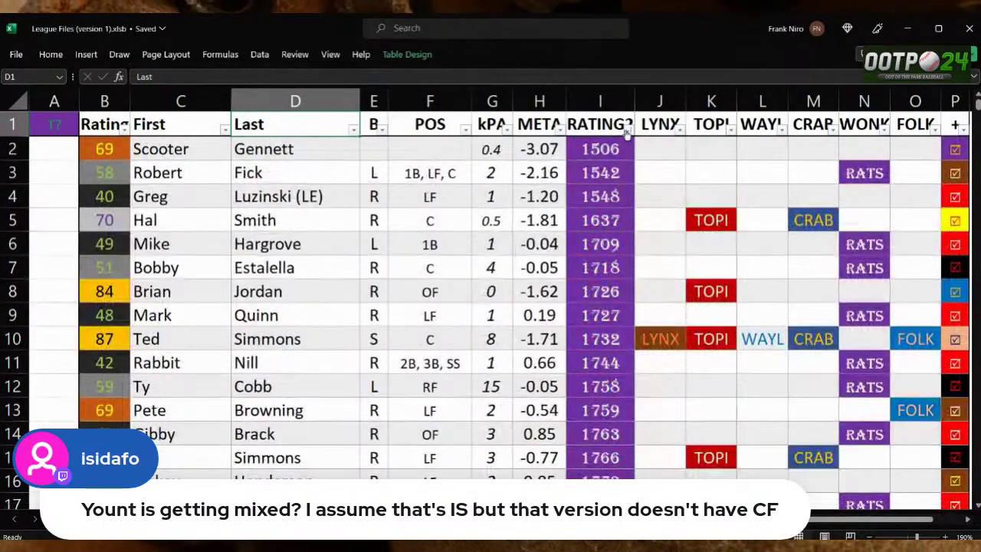
click(627, 131)
click(604, 146)
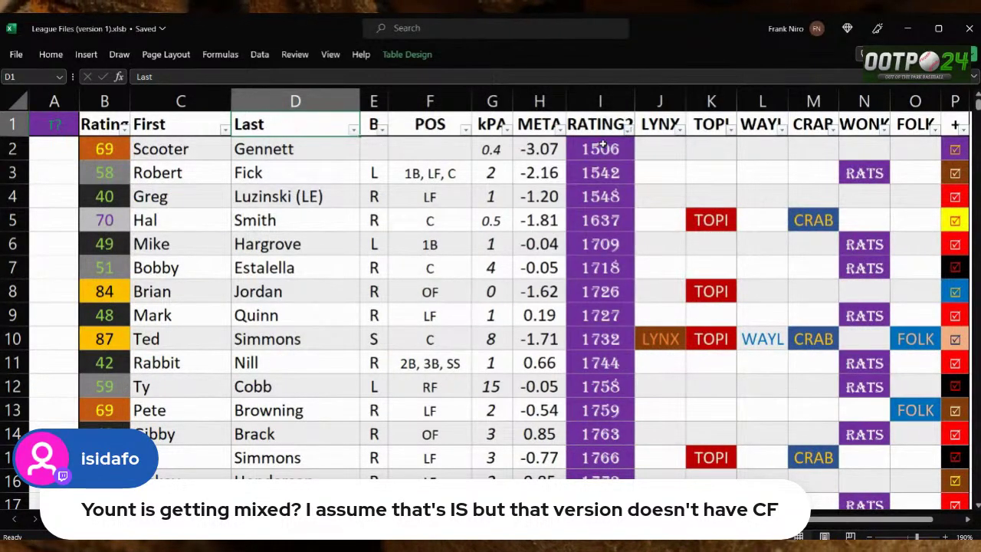
Sort the hitters by the RATING2 column from largest to smallest and select Joe Sewell's last name in cell D9.
click(628, 132)
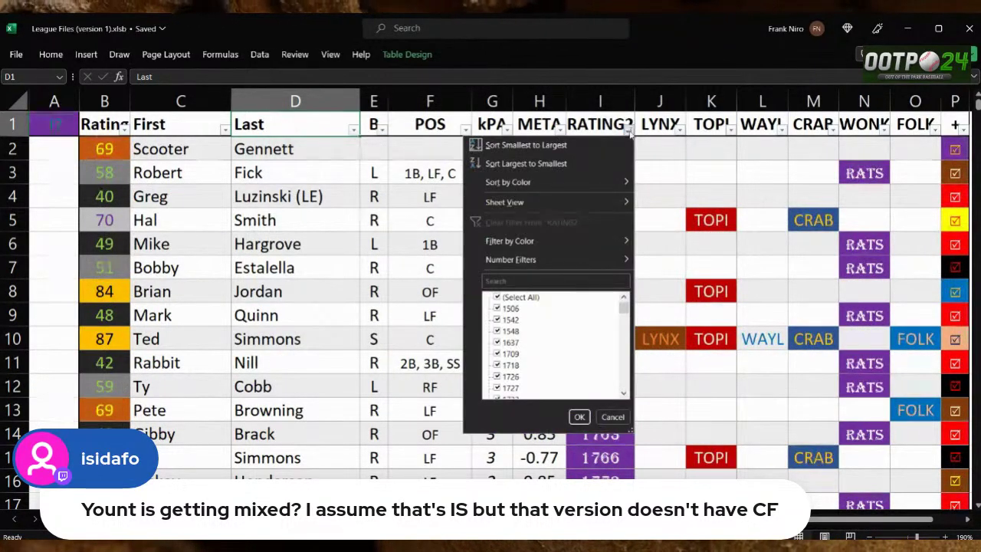
click(594, 164)
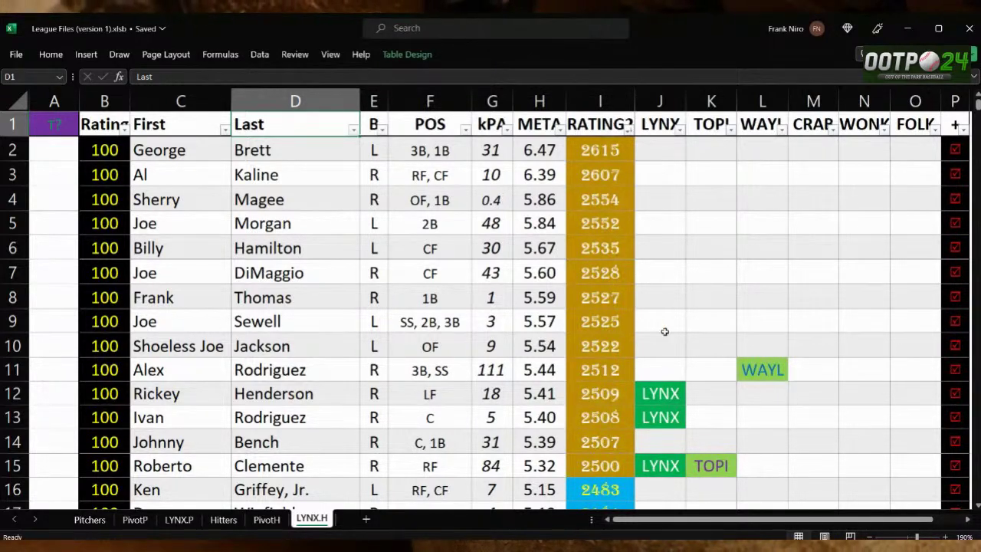
click(331, 326)
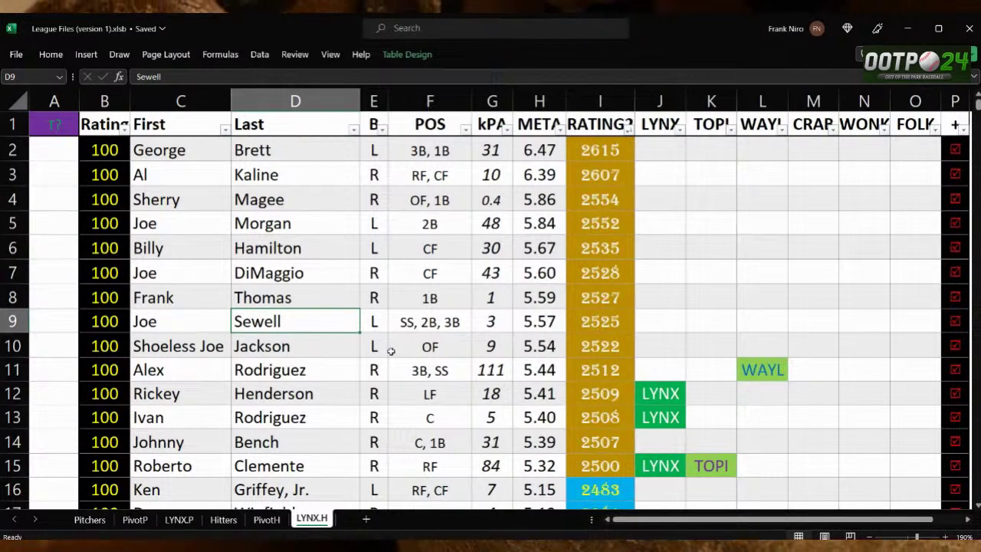
Look through the highest-rated hitters down to about row 31, checking their LYNX, TOPI, WAYL and FOLK flags.
scroll(707, 322, down, 4)
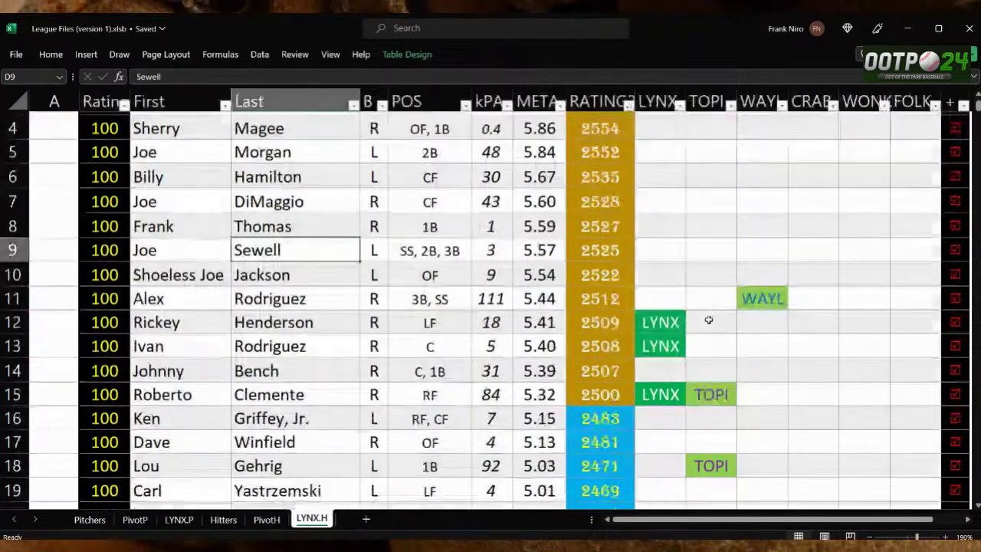
scroll(711, 319, down, 1)
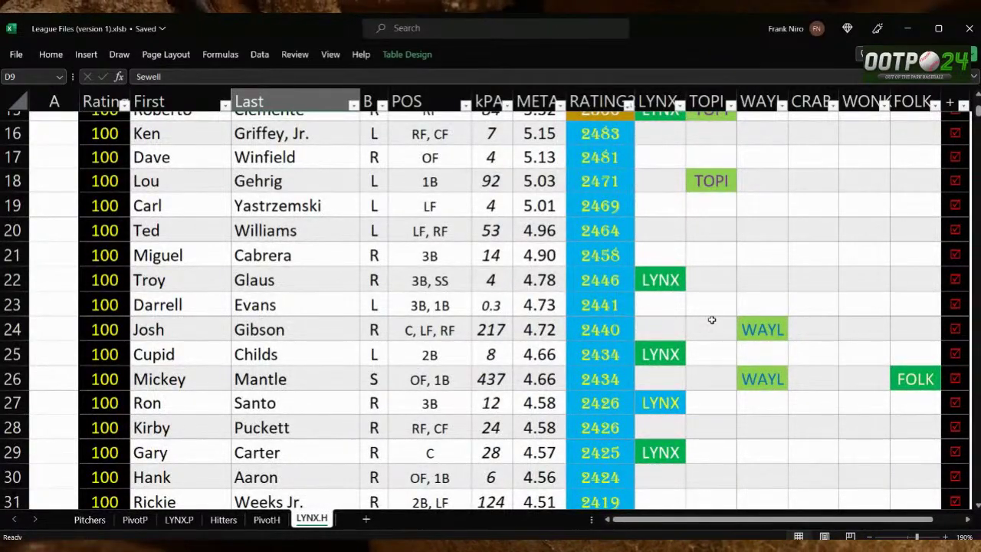
scroll(706, 273, up, 2)
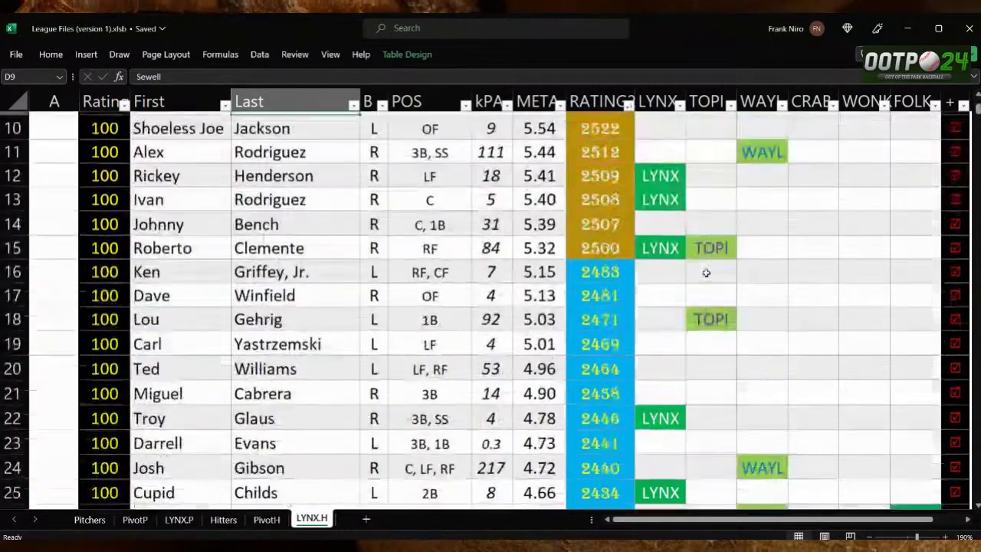
scroll(706, 273, up, 3)
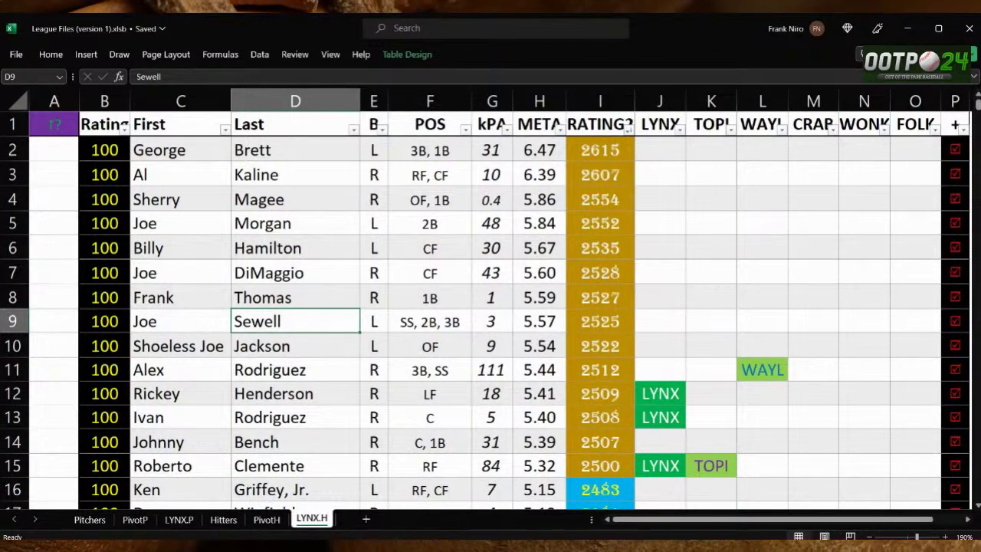
Sort the pitchers in the LYNX.P sheet by Rating2 from largest to smallest.
click(179, 519)
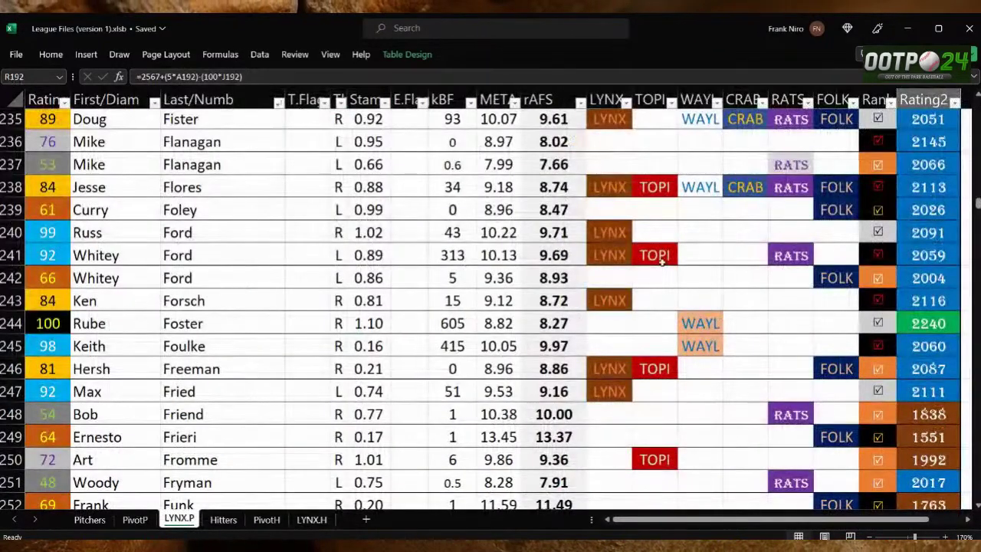
scroll(693, 239, up, 5)
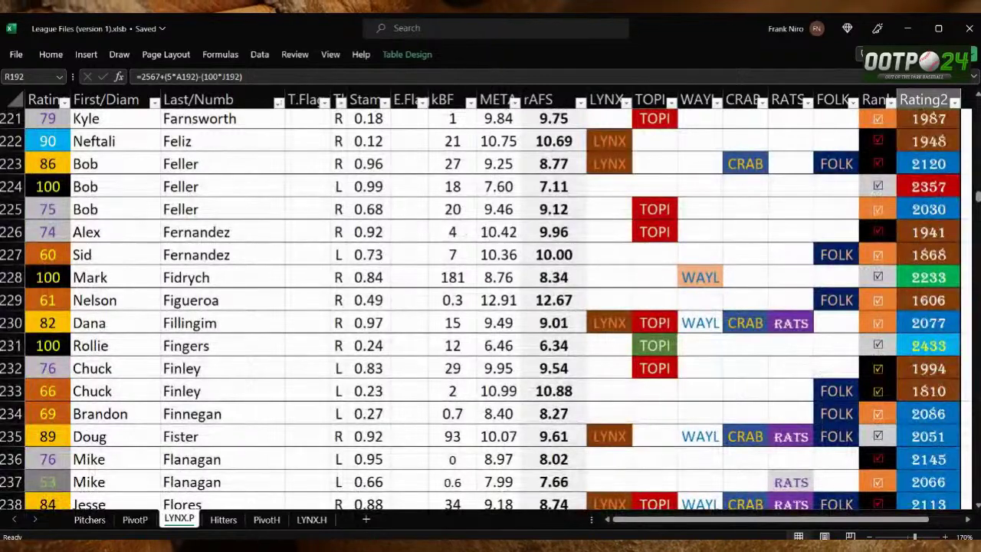
drag(978, 195, 978, 107)
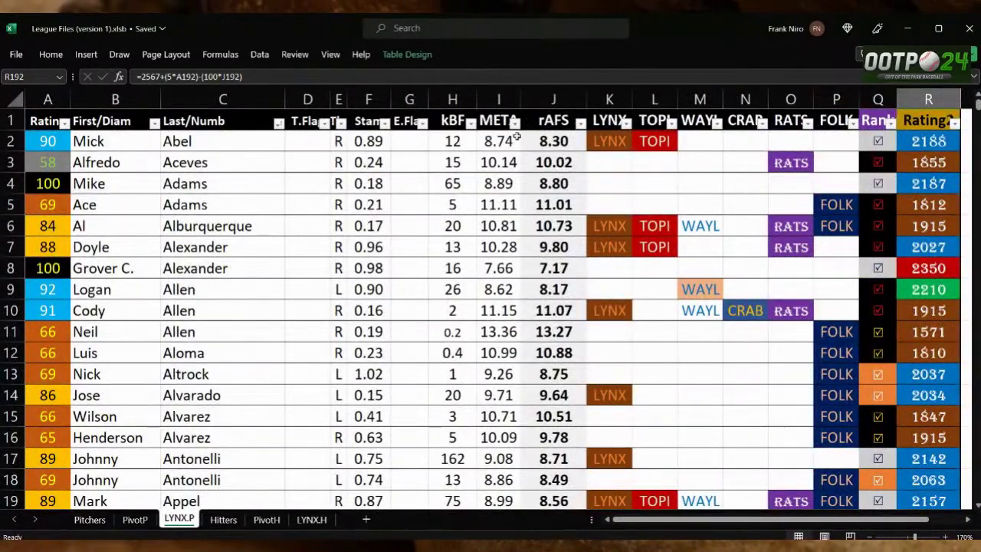
click(958, 122)
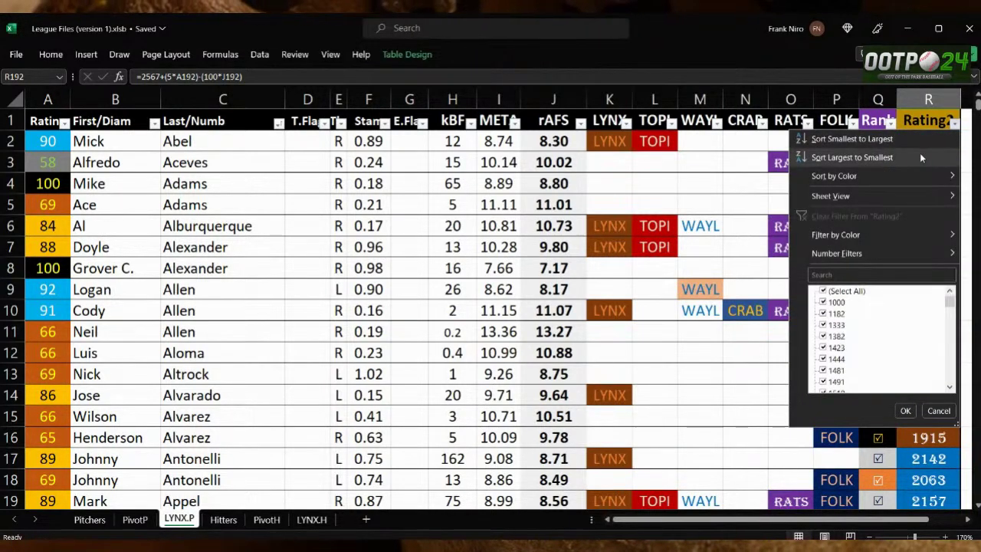
click(920, 153)
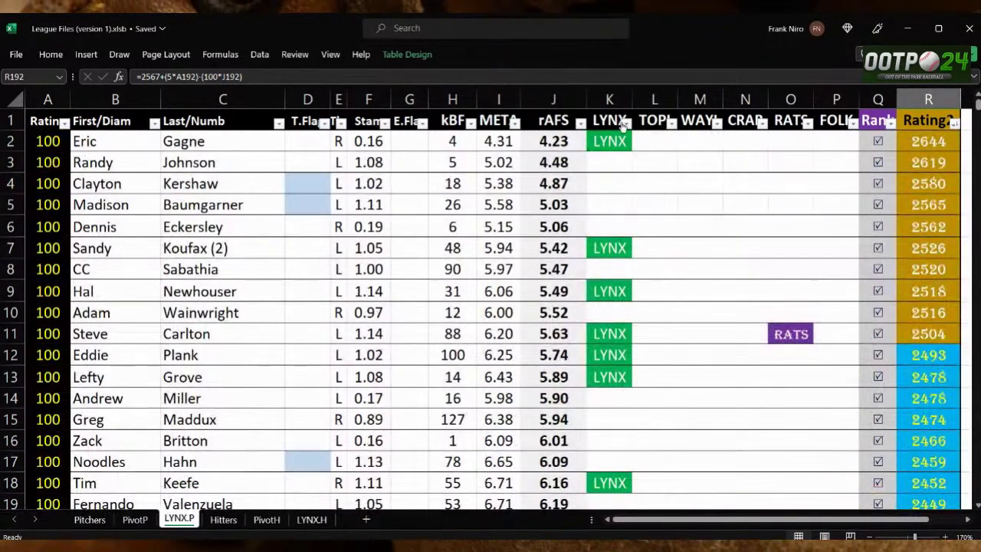
Sort the pitchers by the LYNX column so the flagged ones come first, and save the workbook.
click(627, 123)
click(502, 315)
click(574, 409)
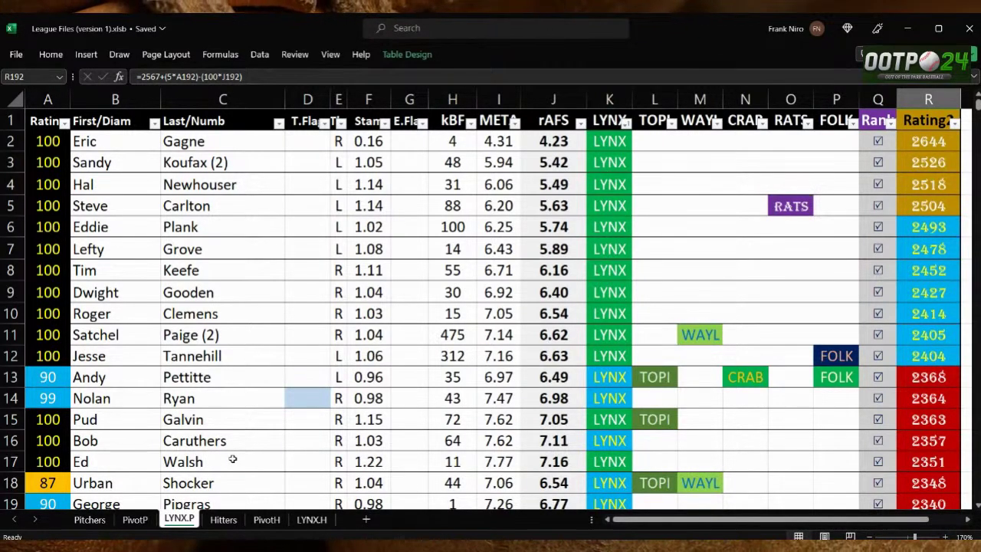
key(ctrl+s)
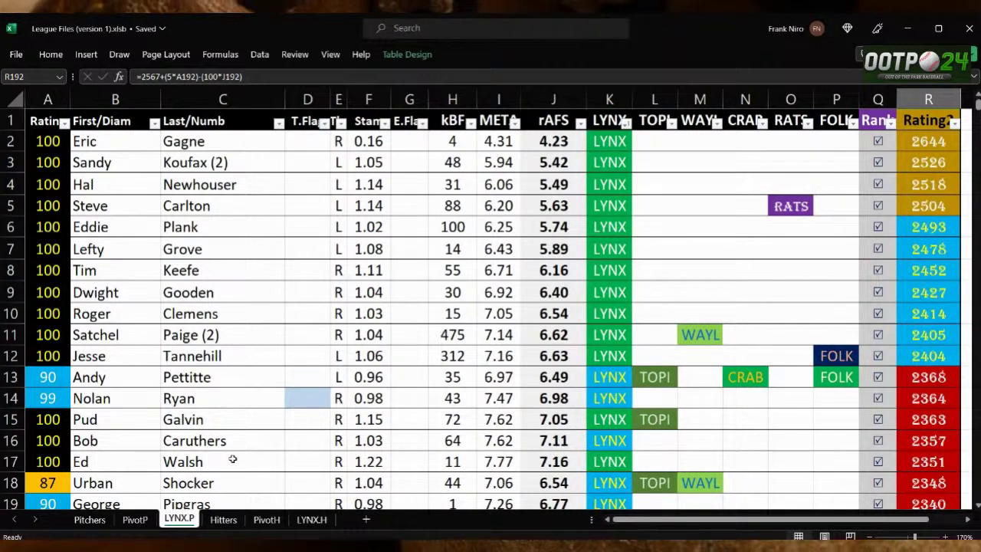
Review the top LYNX-flagged pitchers down to about row 34, comparing their ratings and other league flags, and return to the first row.
scroll(397, 312, down, 1)
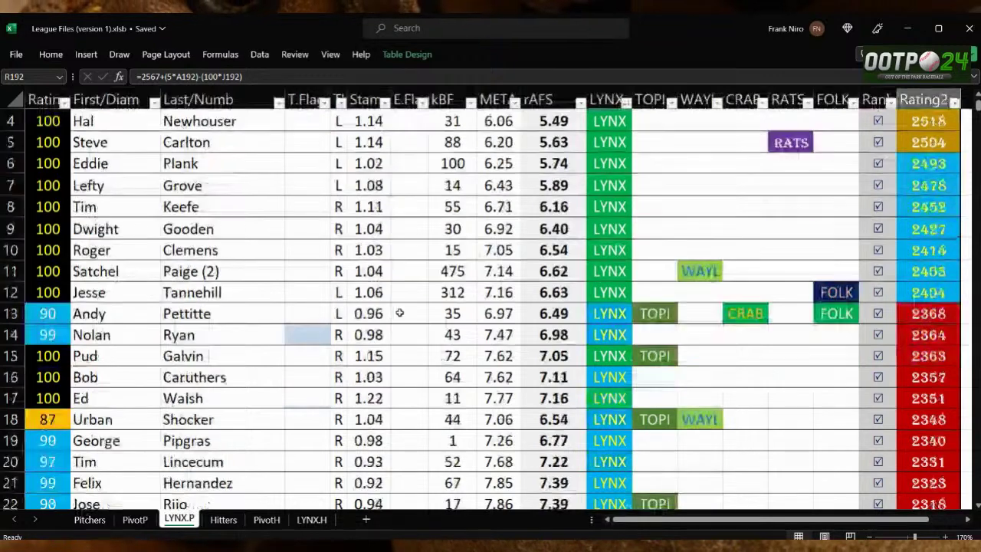
scroll(441, 357, up, 1)
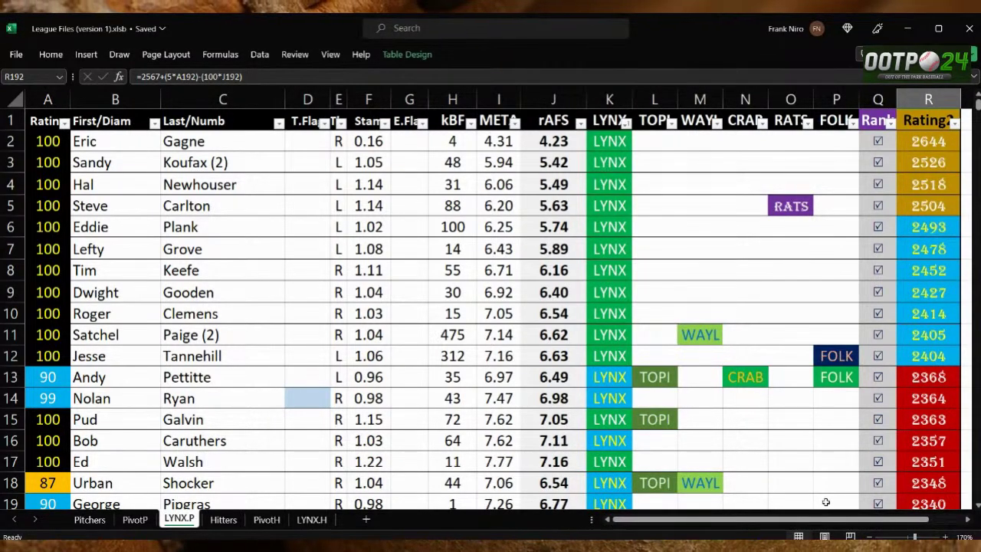
scroll(787, 481, down, 2)
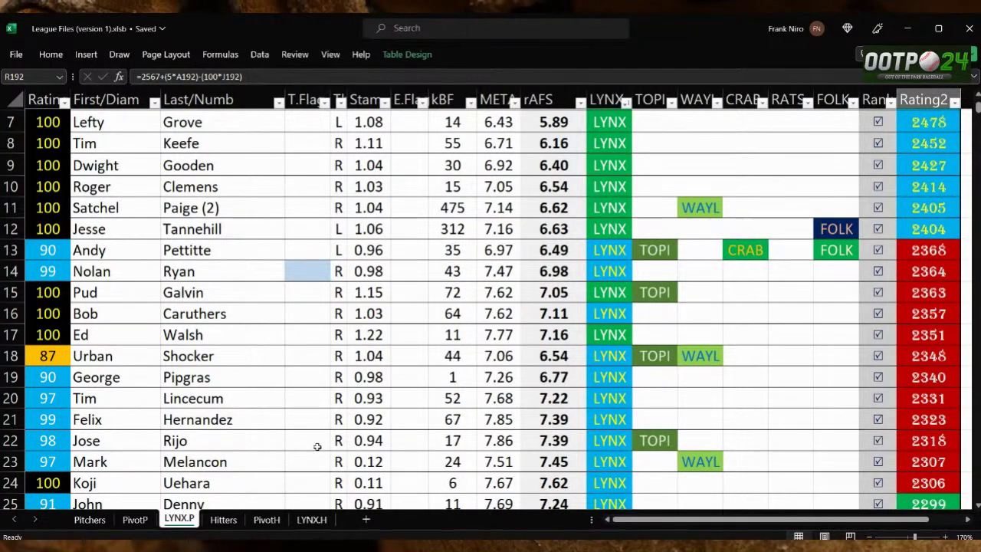
scroll(316, 446, up, 2)
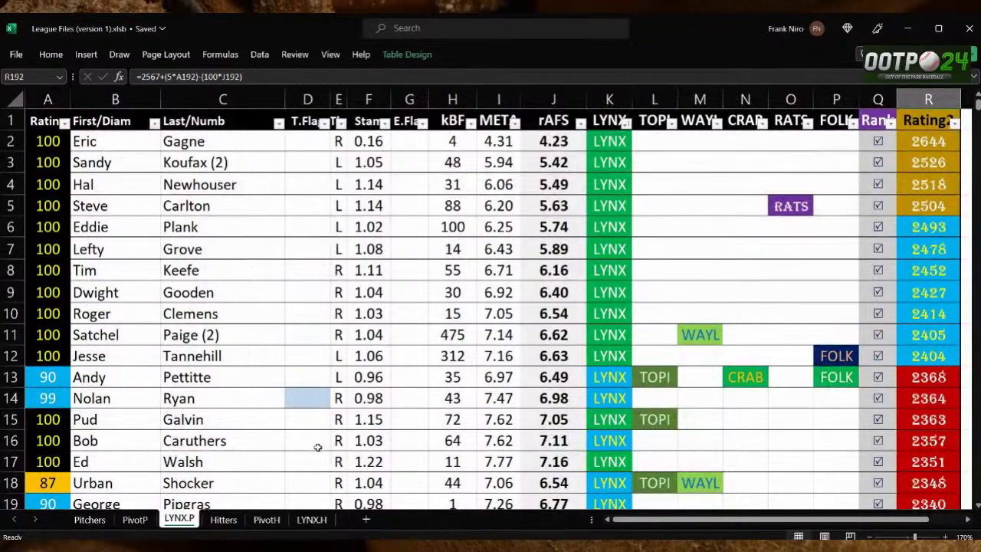
scroll(356, 420, down, 5)
scroll(356, 420, down, 3)
scroll(484, 414, up, 3)
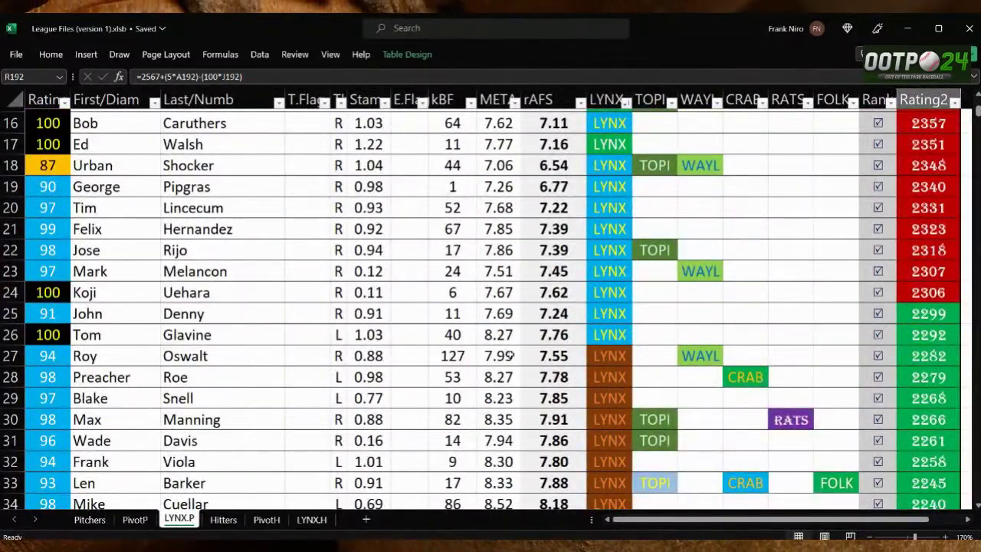
scroll(516, 353, up, 1)
scroll(516, 352, up, 1)
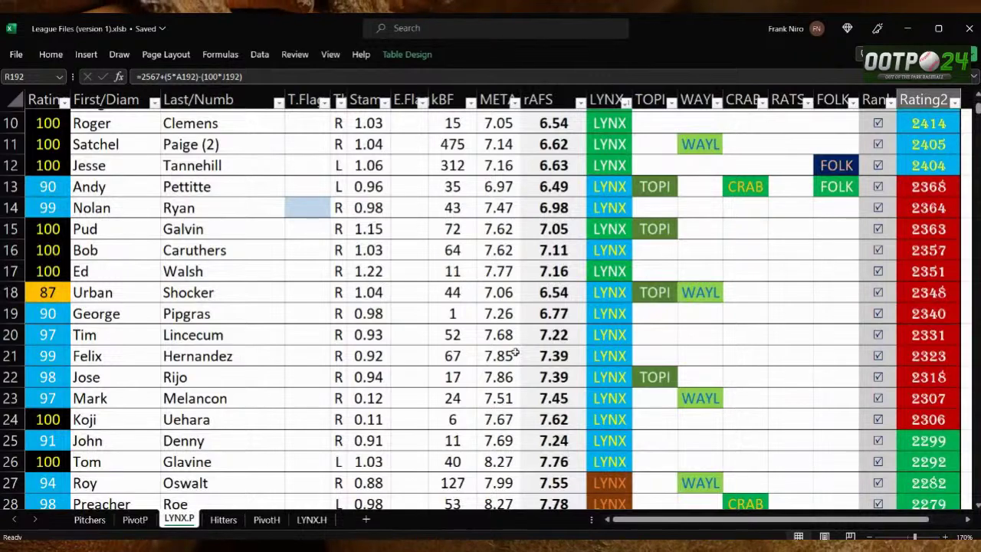
scroll(516, 353, up, 3)
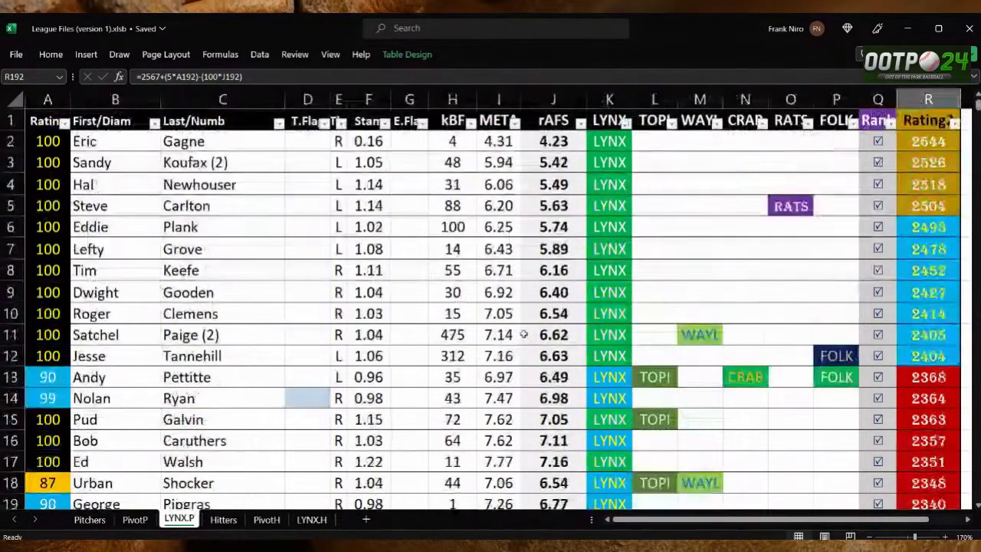
Sort the pitchers by the TOPI column so the TOPI-flagged ones come first.
click(672, 124)
key(Escape)
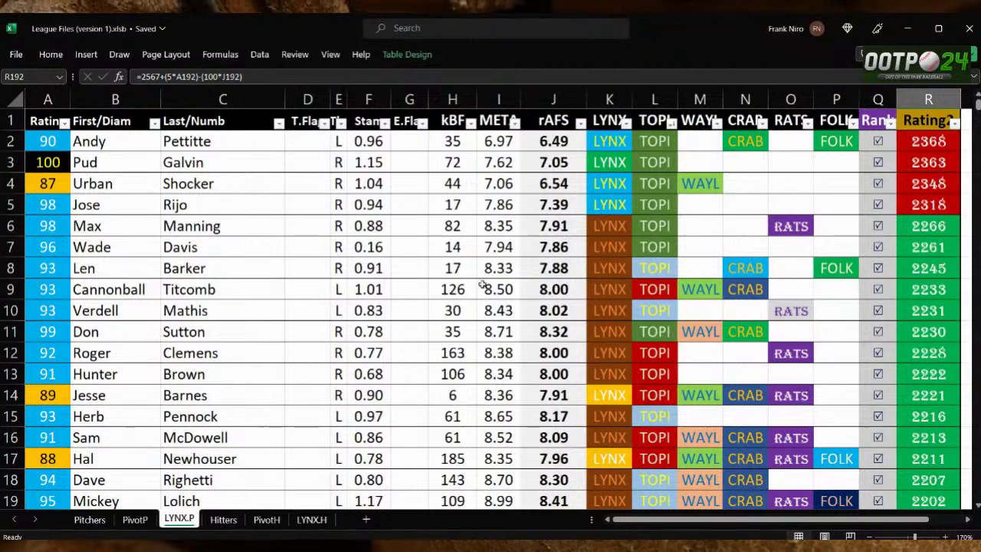
Sort the hitters in the LYNX.H sheet by Last, A to Z.
click(312, 520)
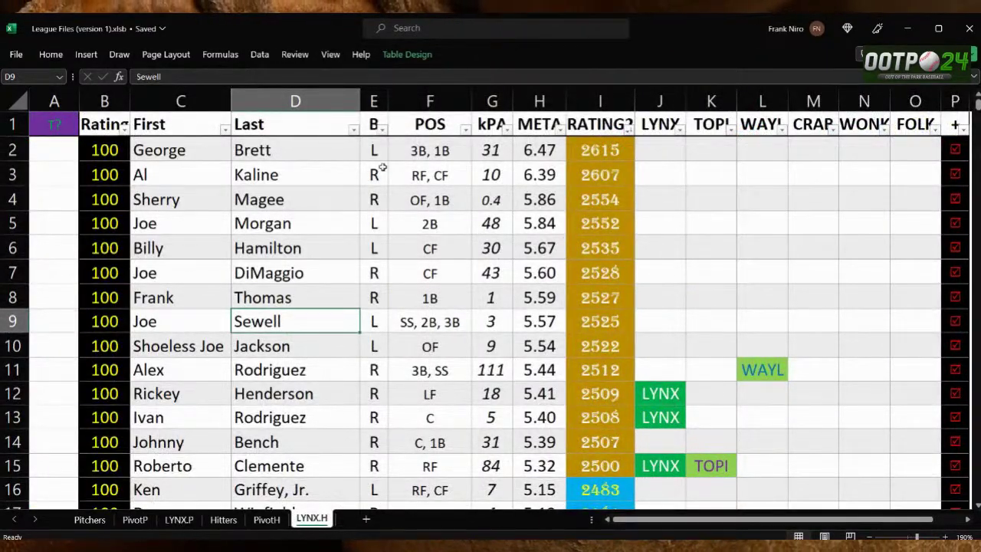
click(353, 129)
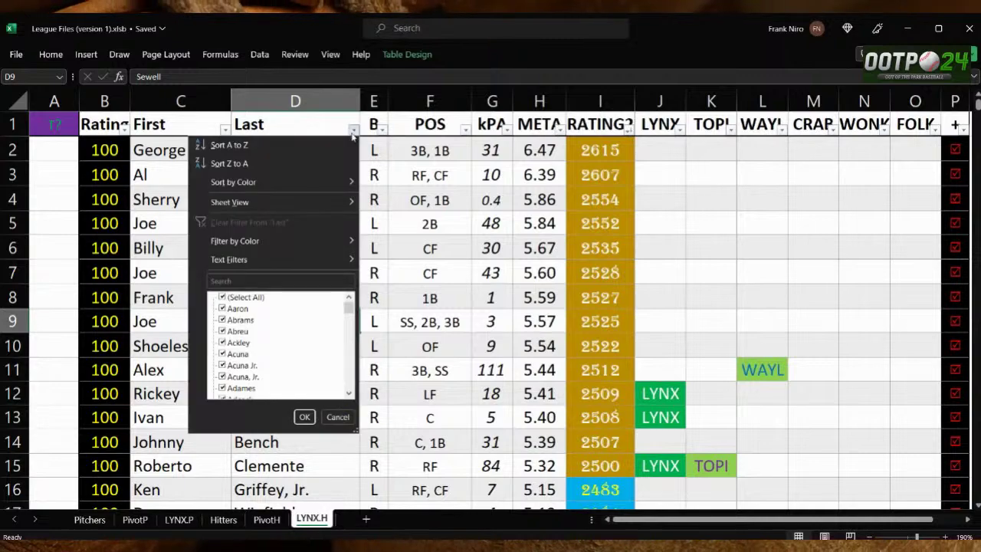
click(340, 145)
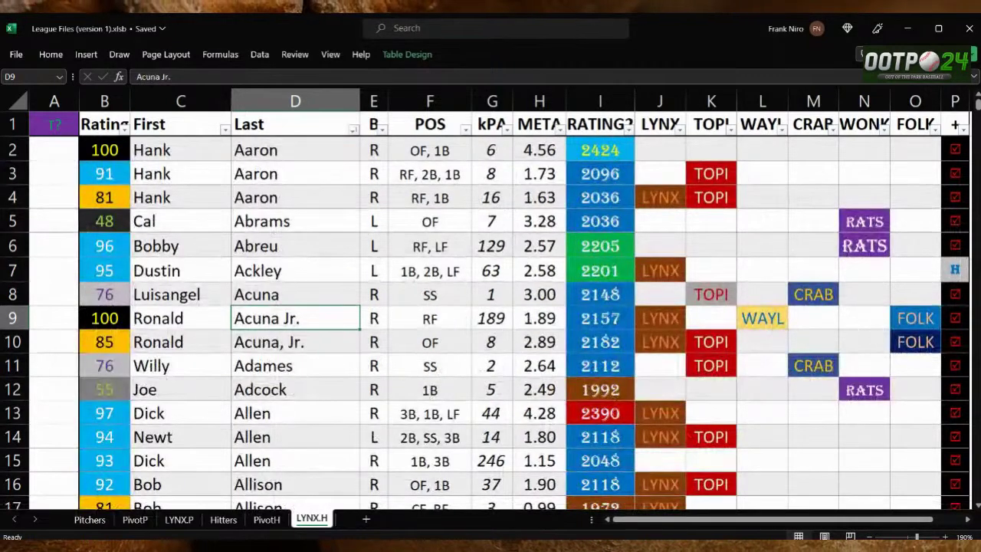
Change the last name of the 100-rated Robin Yount in cell D941 to "Yount (2)".
drag(977, 106, 978, 495)
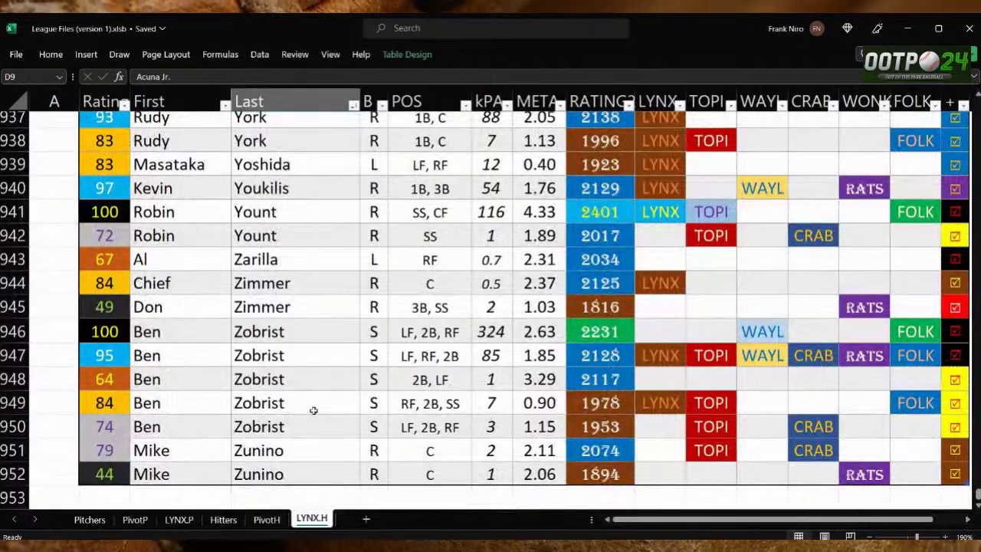
scroll(312, 407, up, 3)
scroll(313, 411, down, 1)
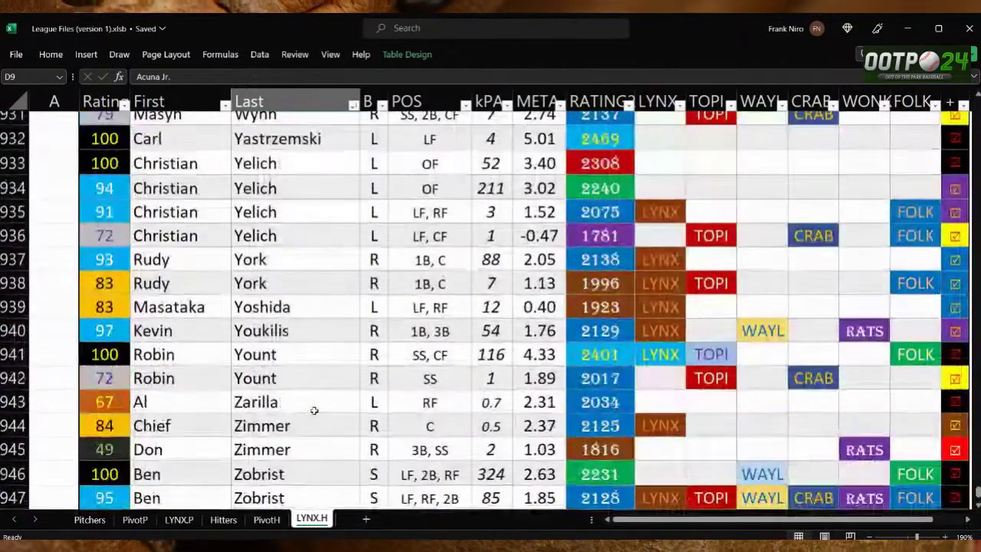
click(308, 359)
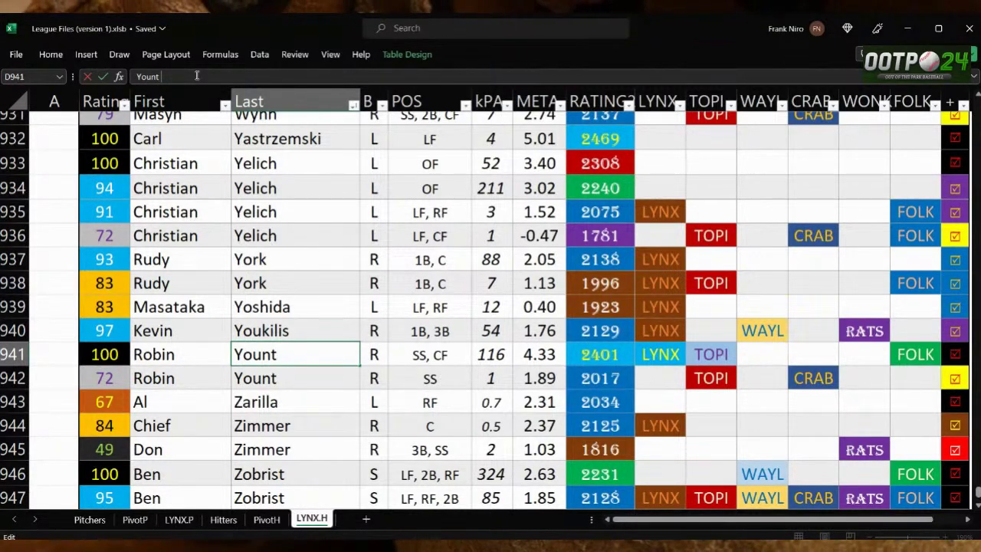
text((2)
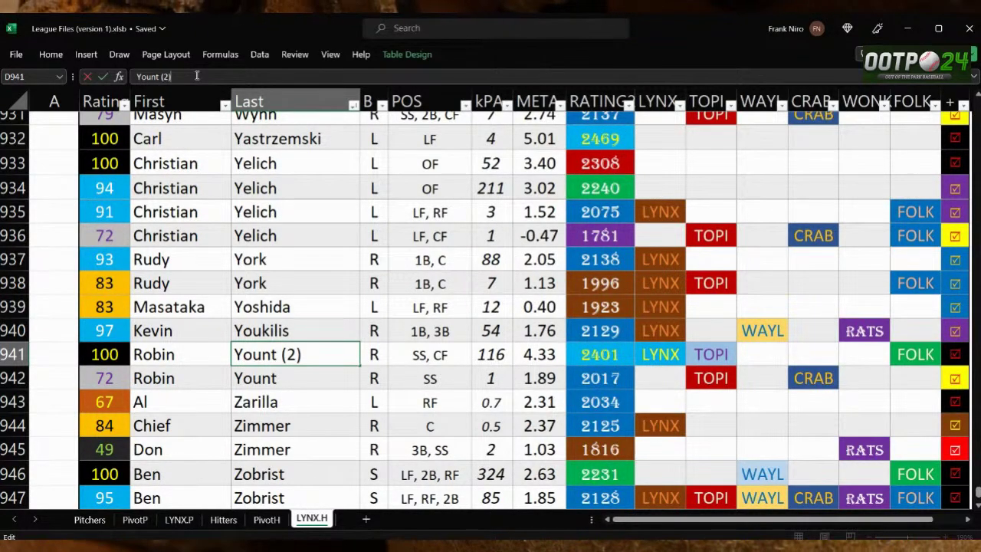
key(Return)
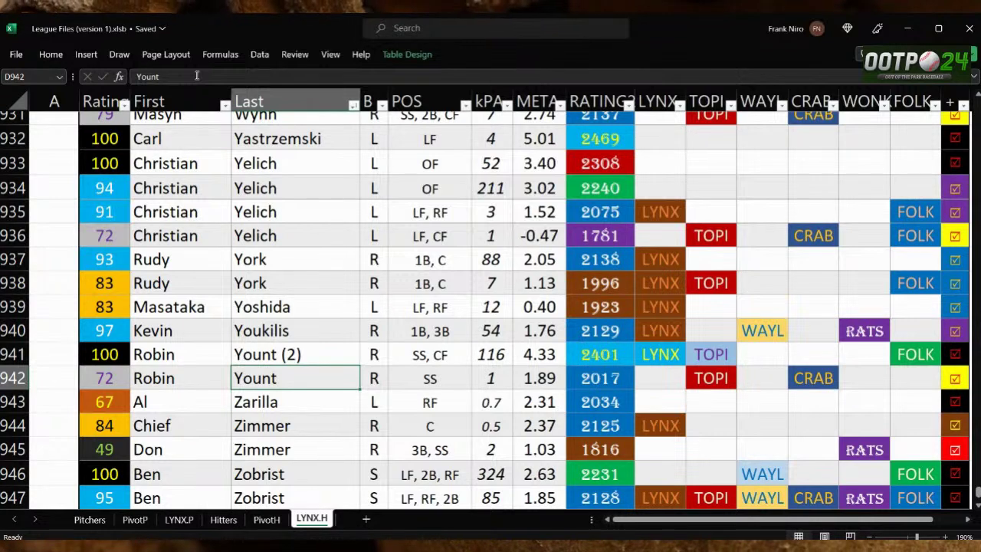